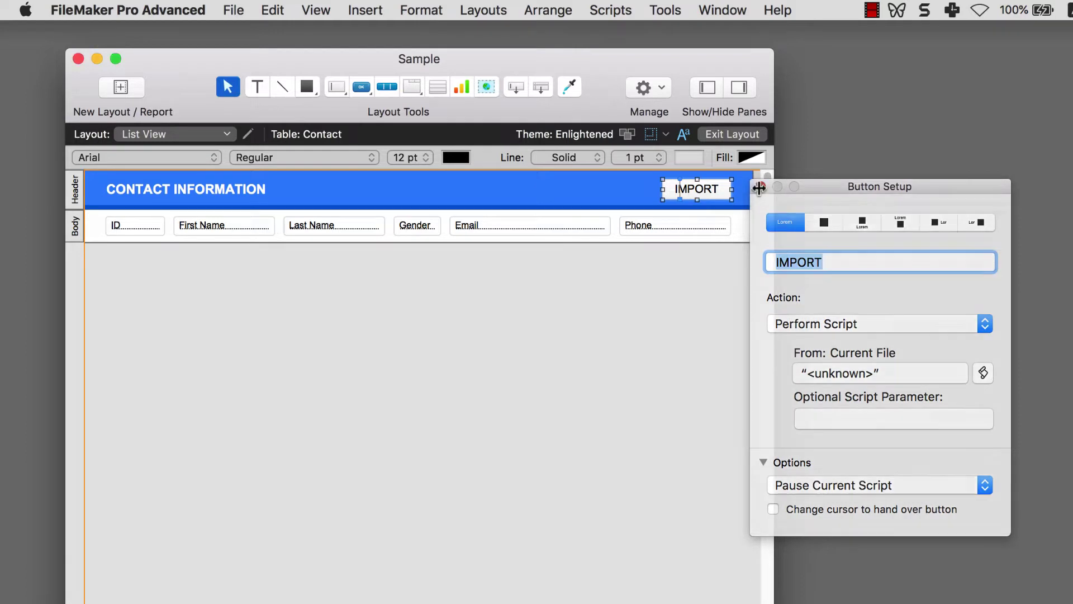
Switch the List View layout to Browse mode and move the Sample window aside to expose the desktop files.
key("super+b")
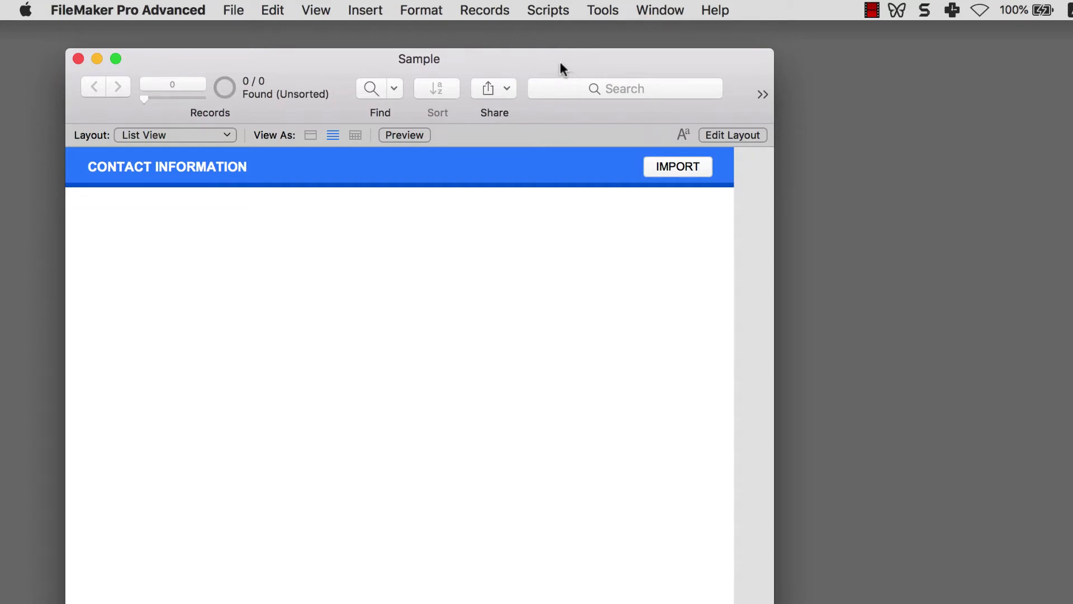
left_click_drag(531, 59, 491, 54)
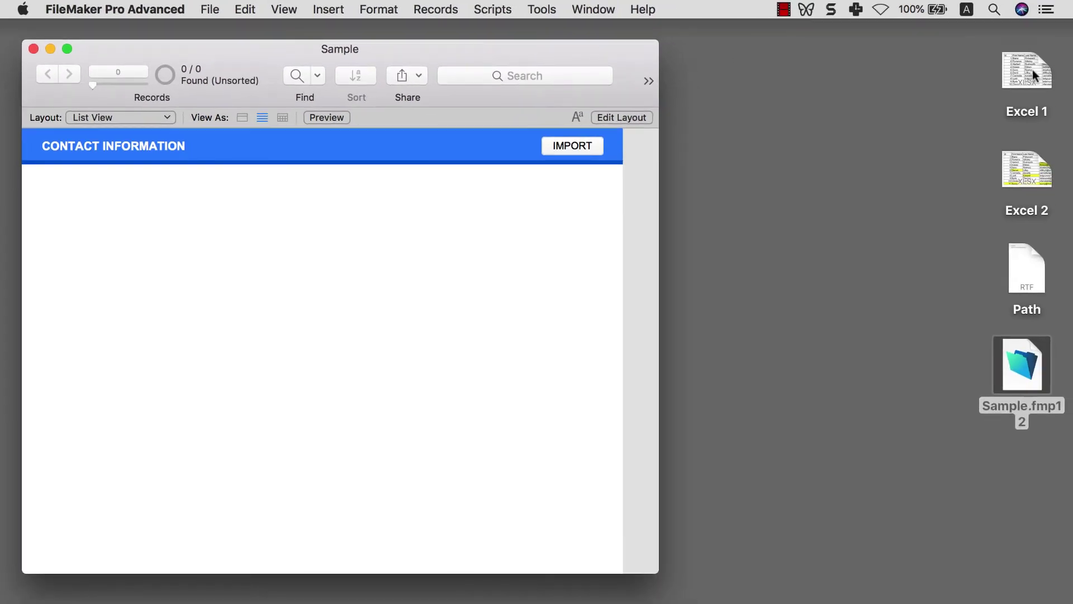
Open the Excel 1 spreadsheet in Numbers beside the database, examine its contact columns, and put its window away.
left_click(1032, 69)
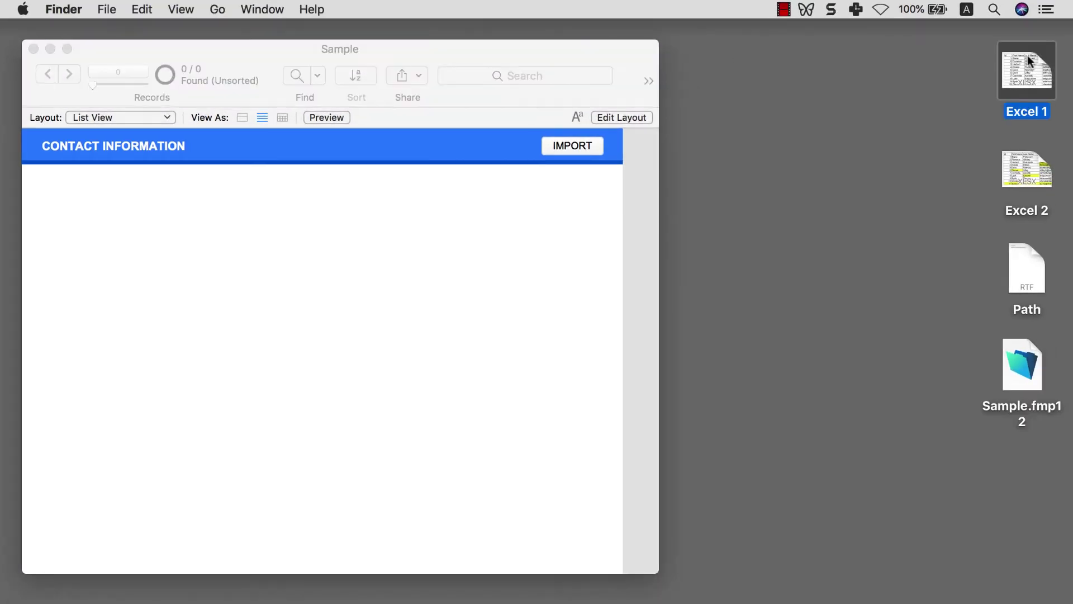
double_click(1024, 112)
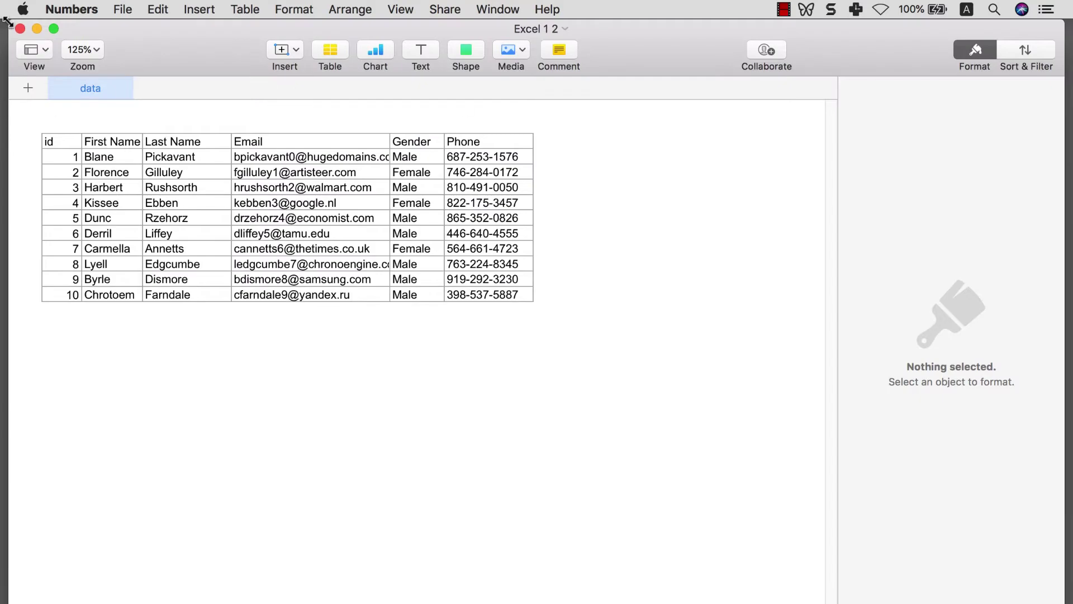
left_click_drag(8, 22, 393, 175)
left_click_drag(587, 179, 568, 56)
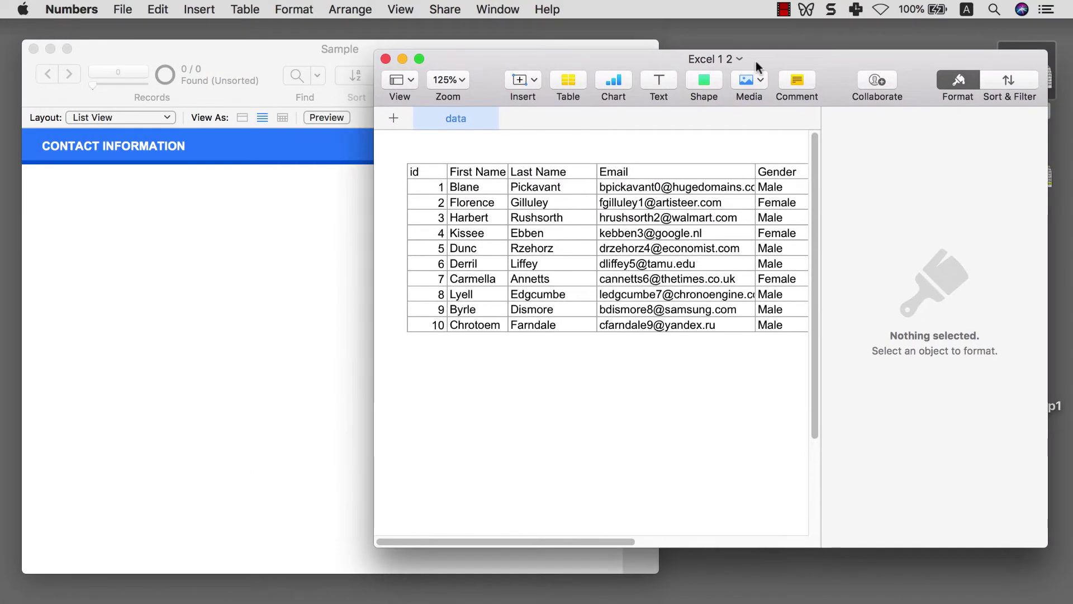
left_click(948, 82)
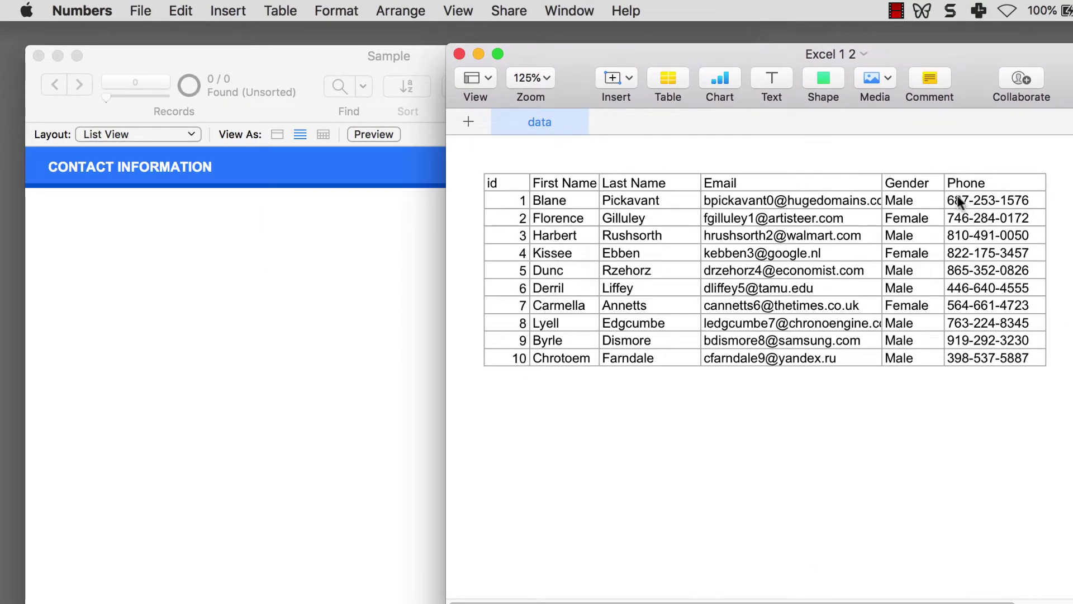
left_click(459, 54)
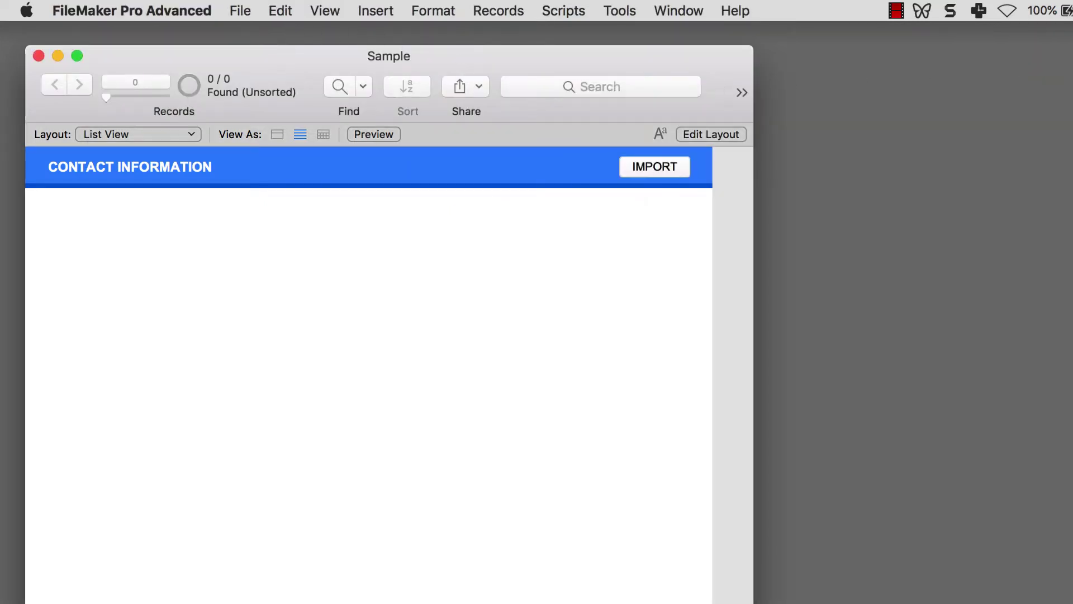
Start importing records from the Excel 1 workbook on the Desktop into the Contact table.
left_click(241, 11)
mouse_move(307, 327)
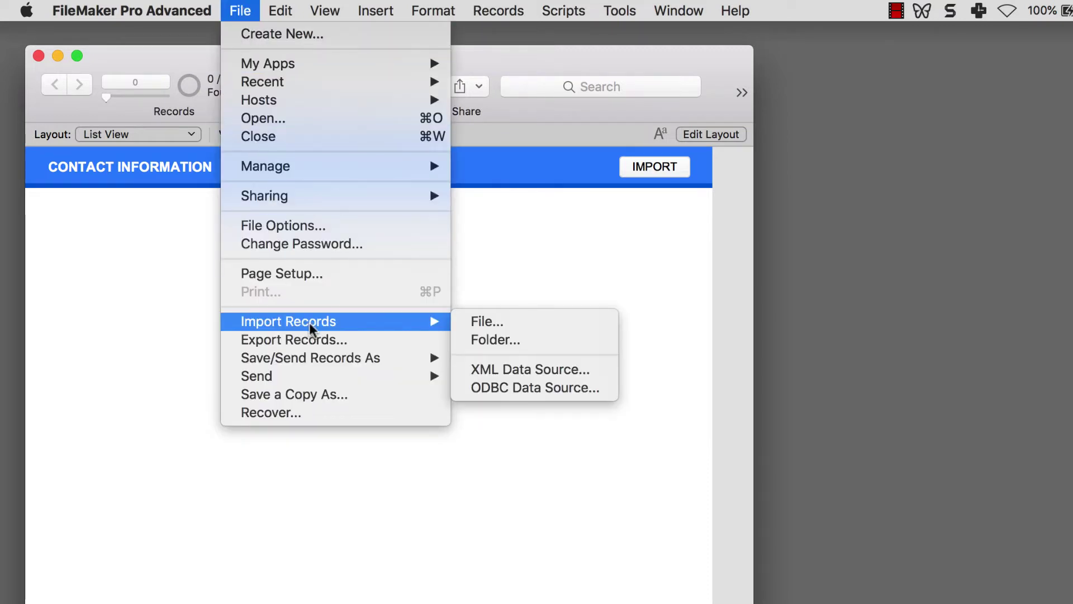
left_click(500, 322)
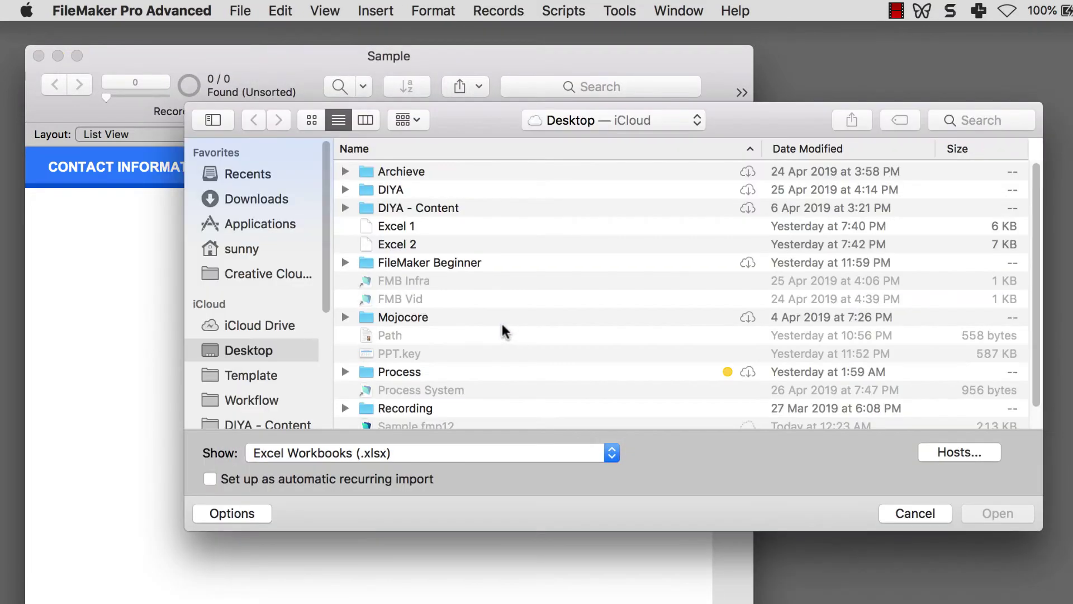
left_click(384, 226)
double_click(384, 226)
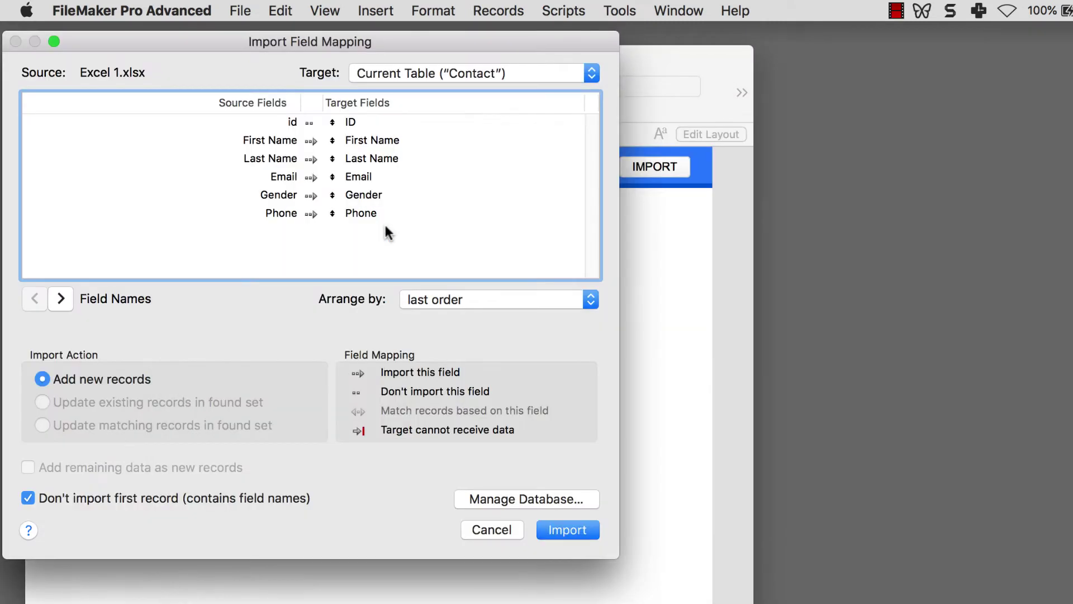
Map the source id to the ID field, include the first row as data, and import as new records.
left_click_drag(383, 41, 515, 77)
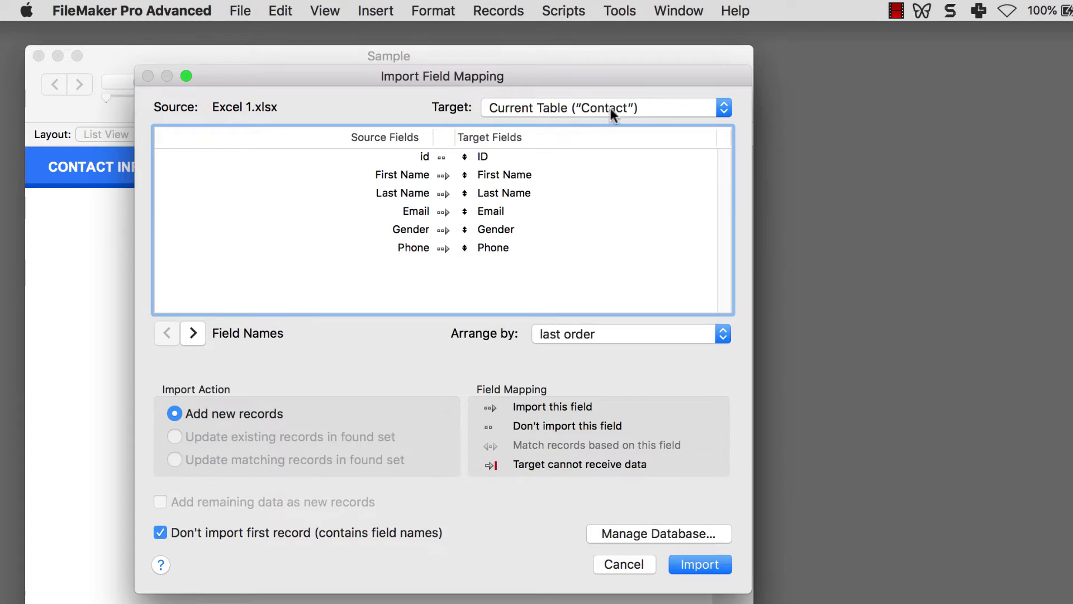
left_click(442, 159)
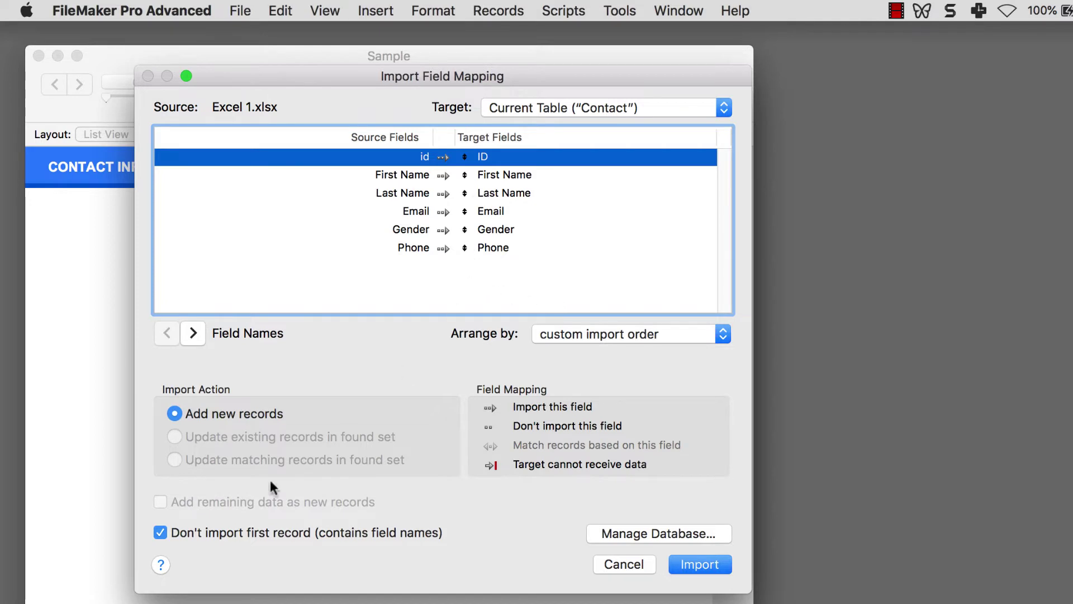
left_click(223, 532)
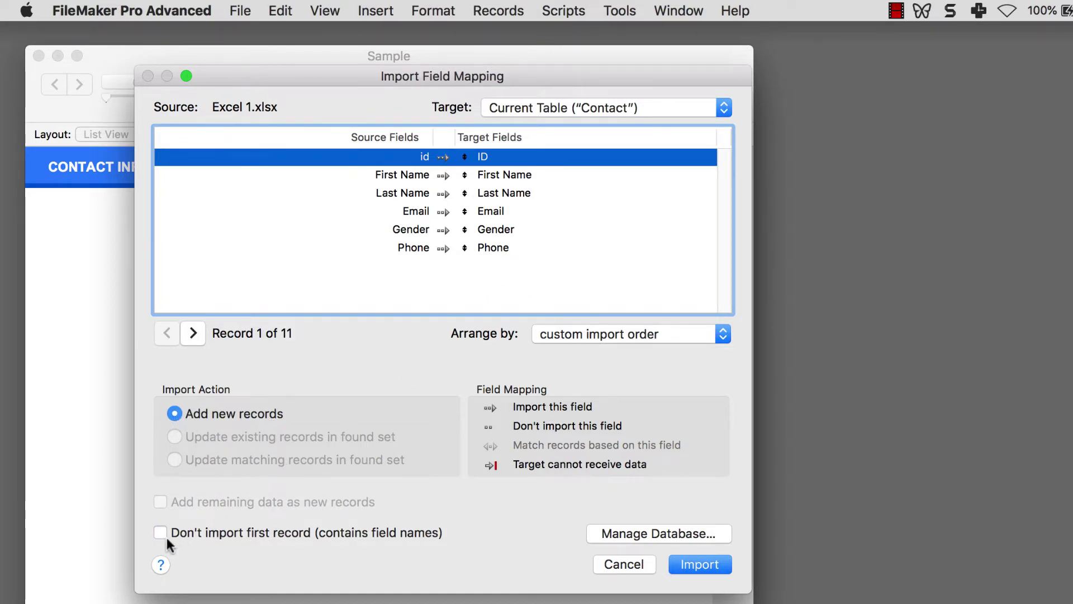
left_click(715, 566)
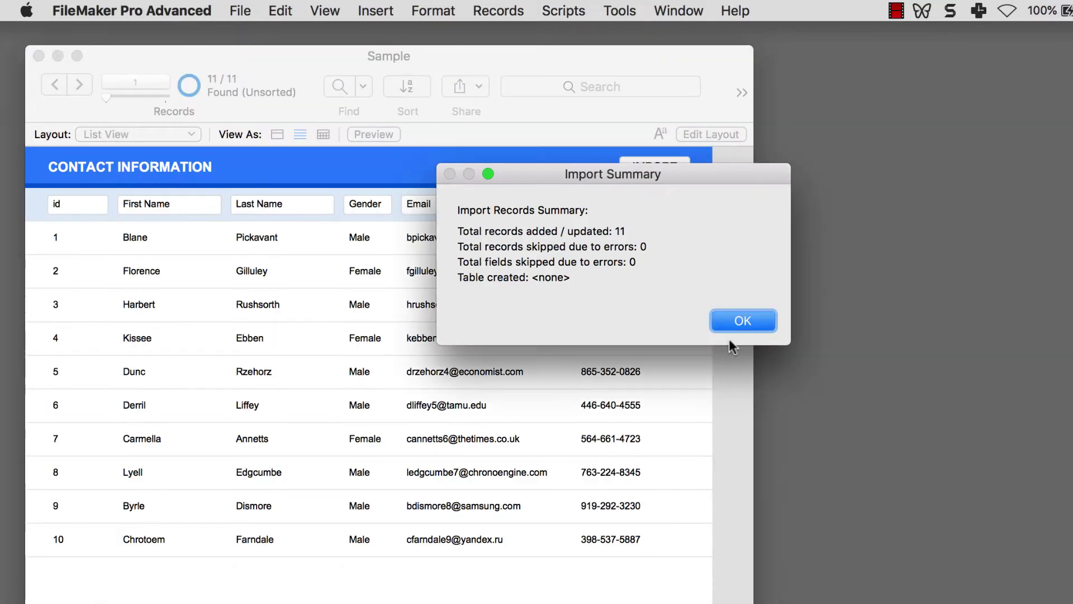
left_click(738, 326)
Reopen the Excel 1 spreadsheet beside the database and check the first imported record's fields through to Phone.
left_click(1010, 92)
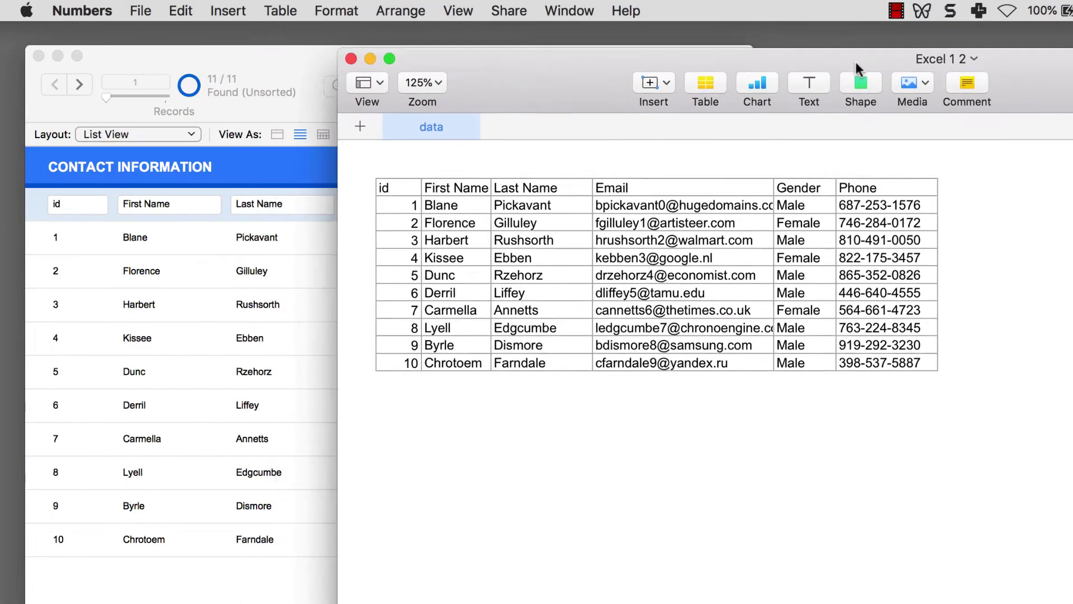
left_click(59, 206)
key("Tab")
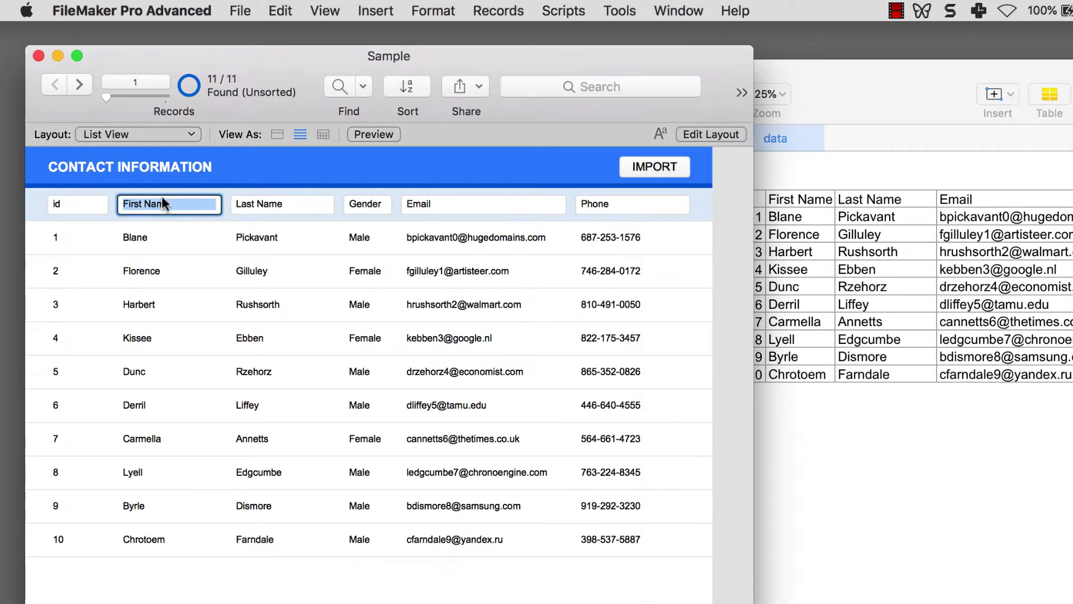
key("Tab")
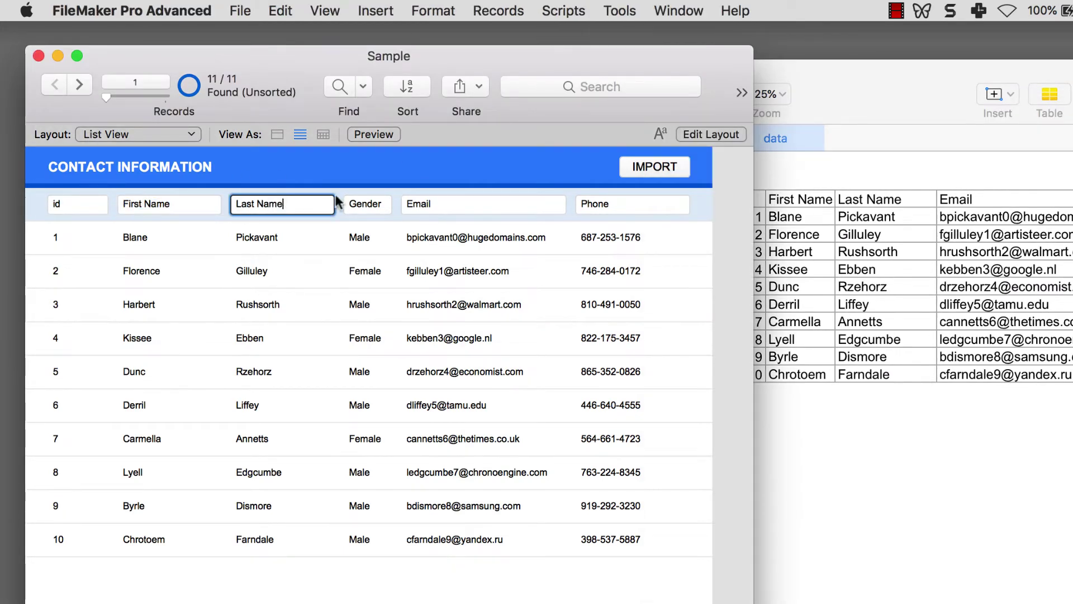
key("Tab")
key("Tab")
key("Tab")
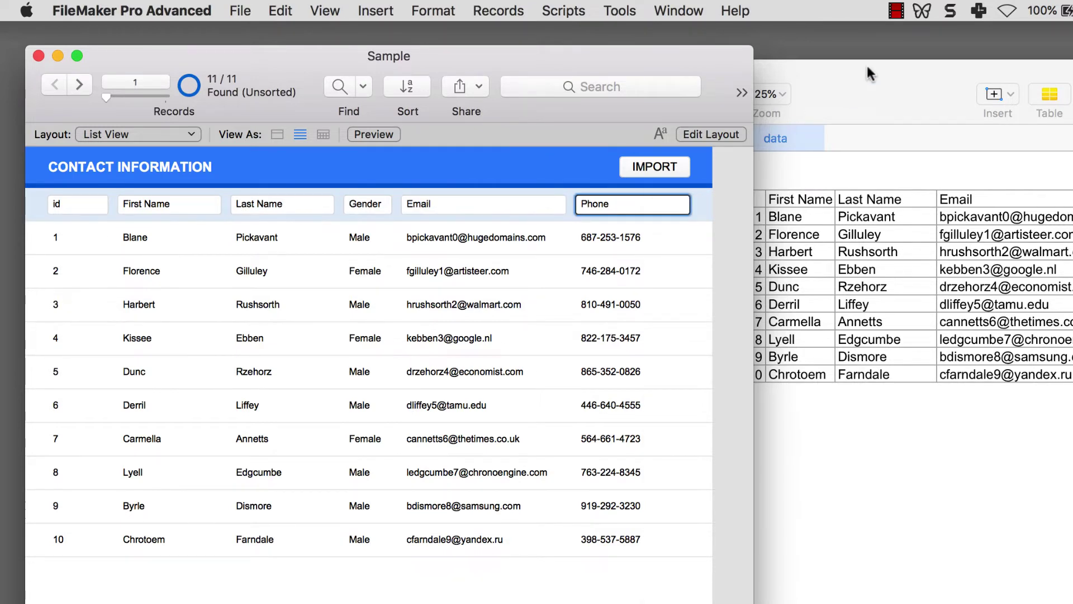
In Numbers, examine the Excel 1 header row by selecting its cells from id to Phone.
left_click_drag(867, 67, 709, 53)
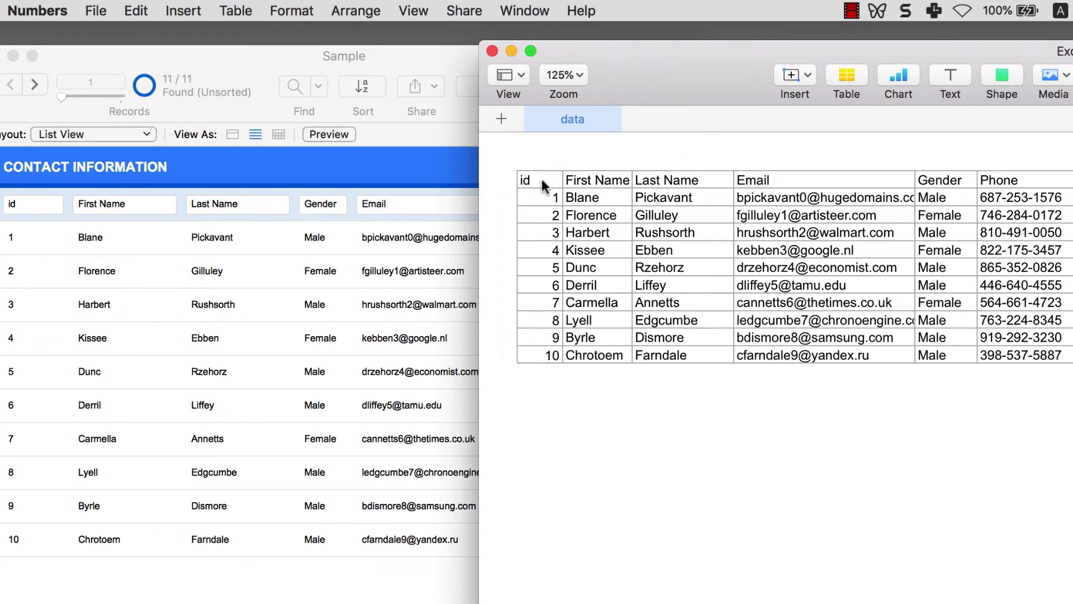
left_click(584, 179)
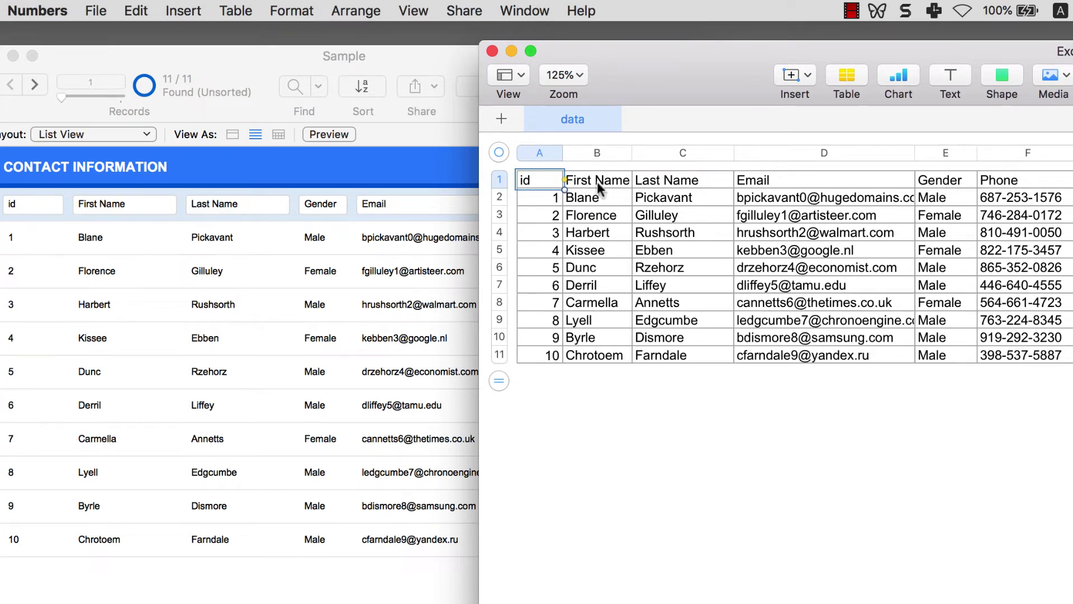
left_click(616, 180)
left_click_drag(522, 177, 1028, 182)
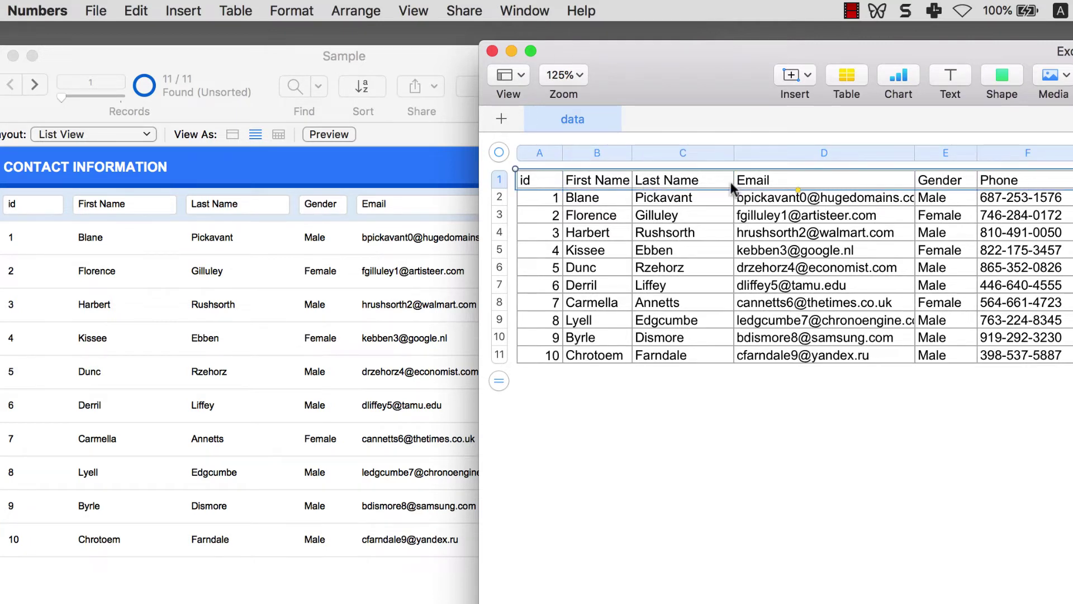
Switch to FileMaker Pro and delete all found contact records.
left_click(216, 177)
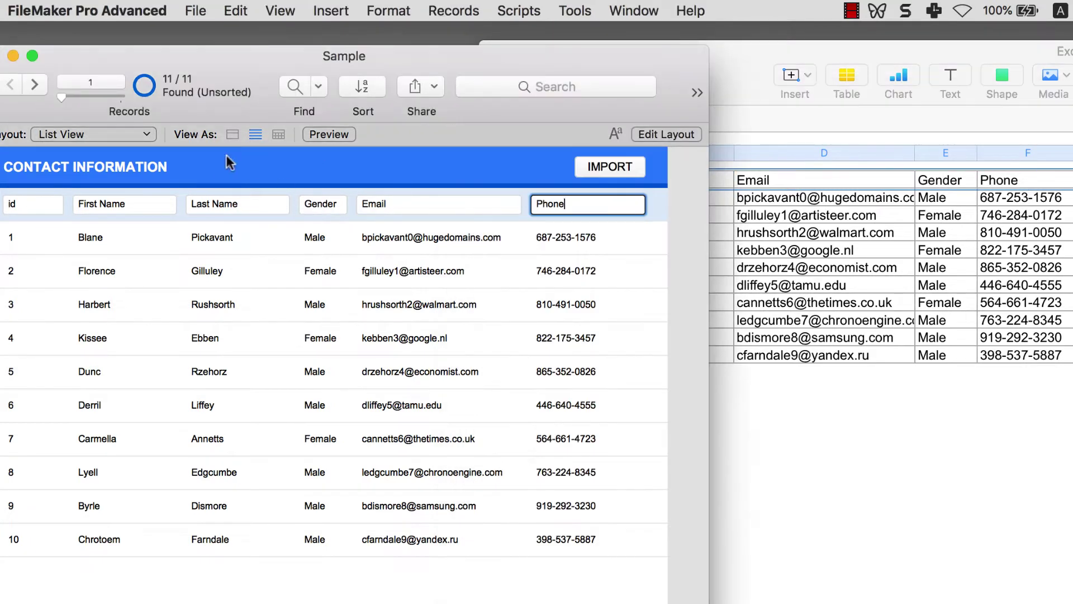
left_click(448, 12)
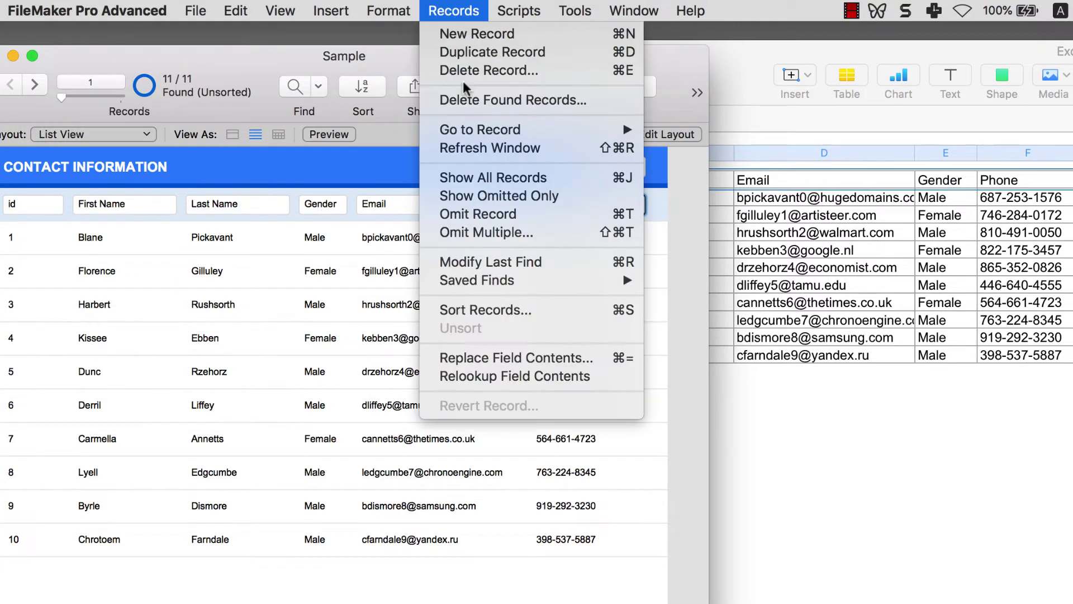
left_click(465, 95)
left_click(638, 292)
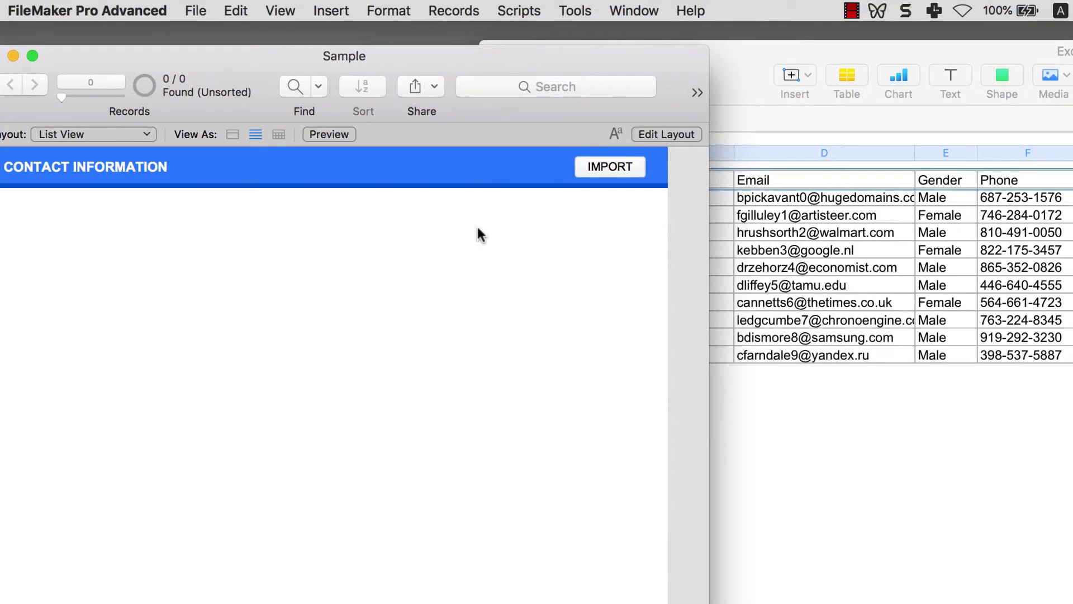
Import Excel 1 into the Contact table again as new records, skipping the first record that contains field names.
left_click(196, 11)
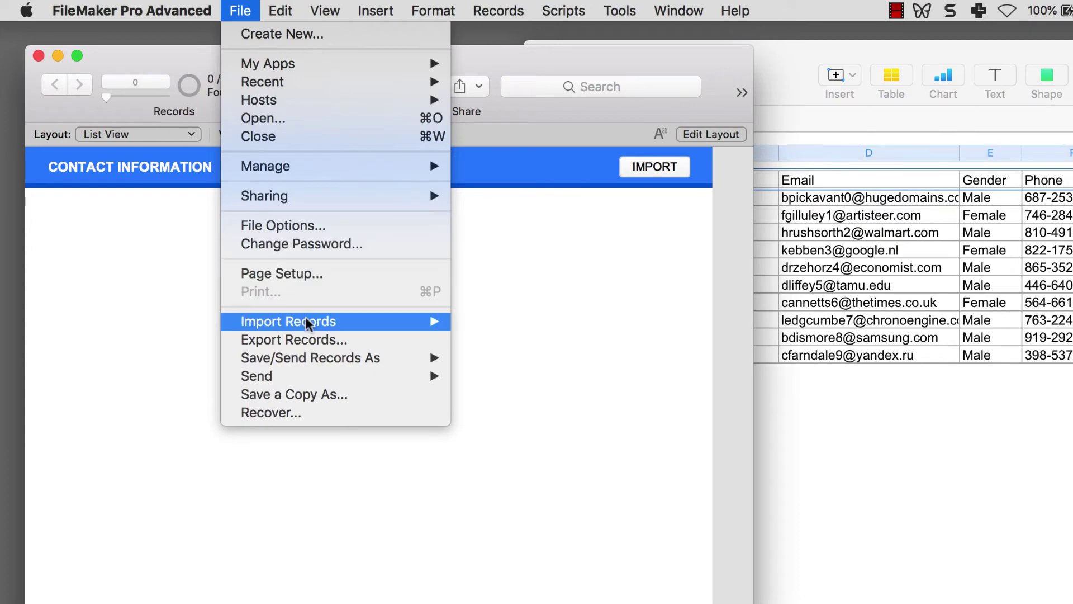
mouse_move(307, 321)
left_click(468, 322)
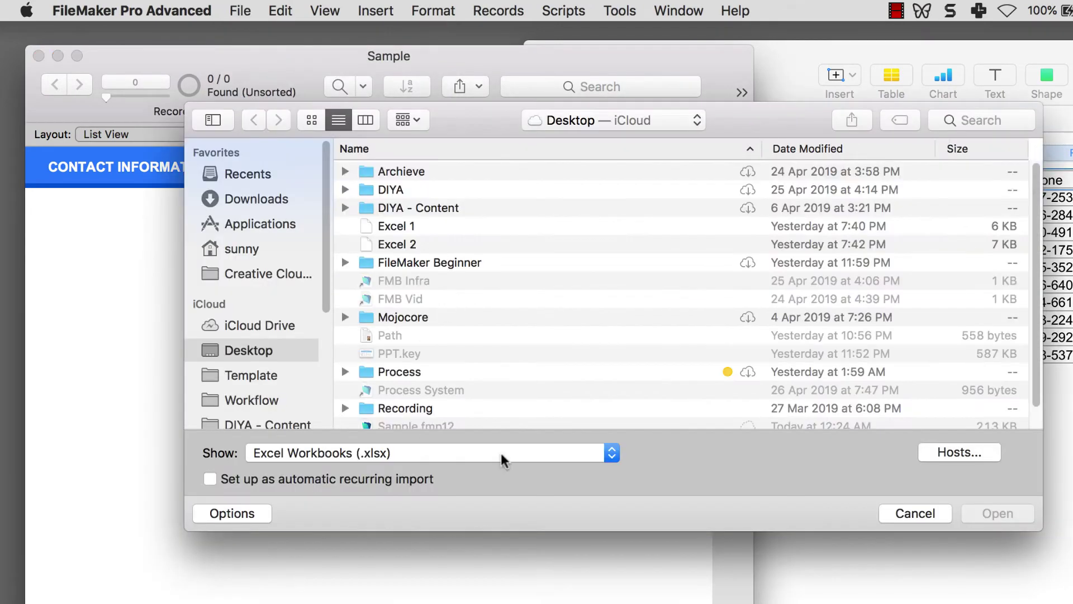
double_click(500, 235)
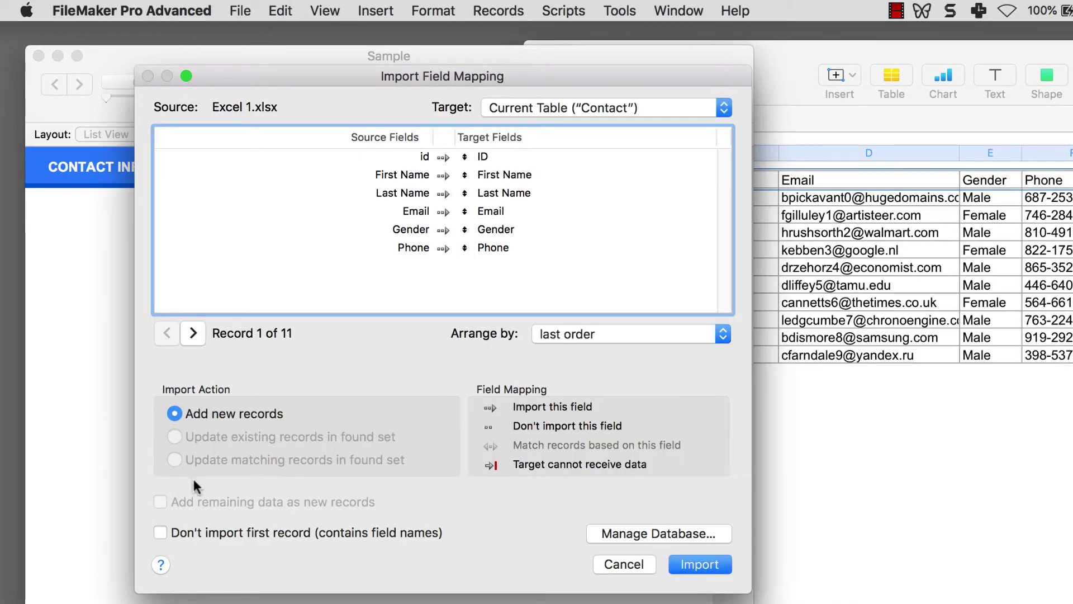
left_click(160, 534)
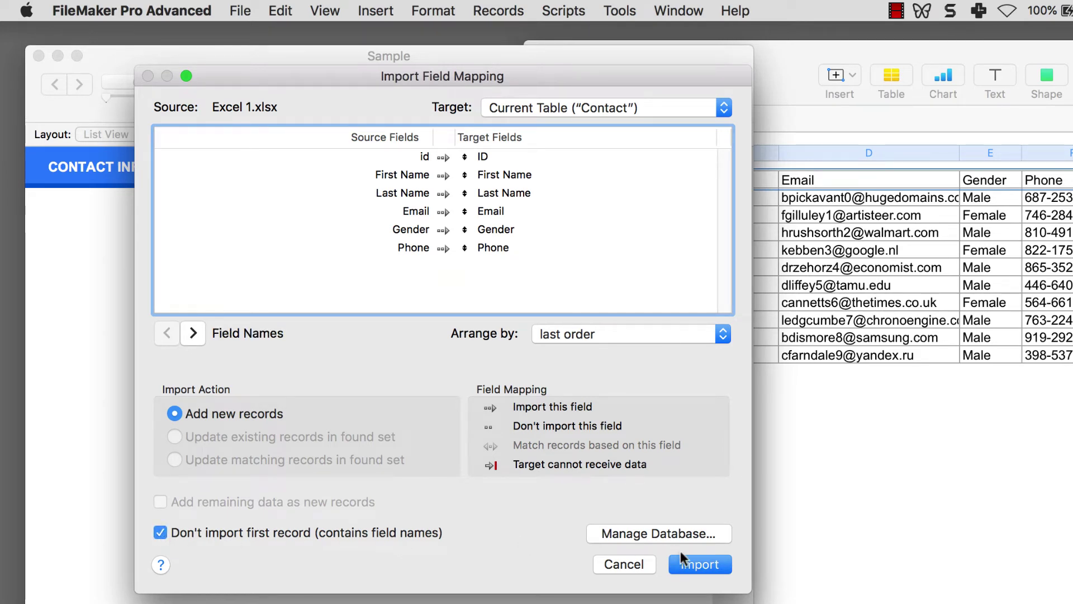
left_click(690, 561)
left_click(756, 317)
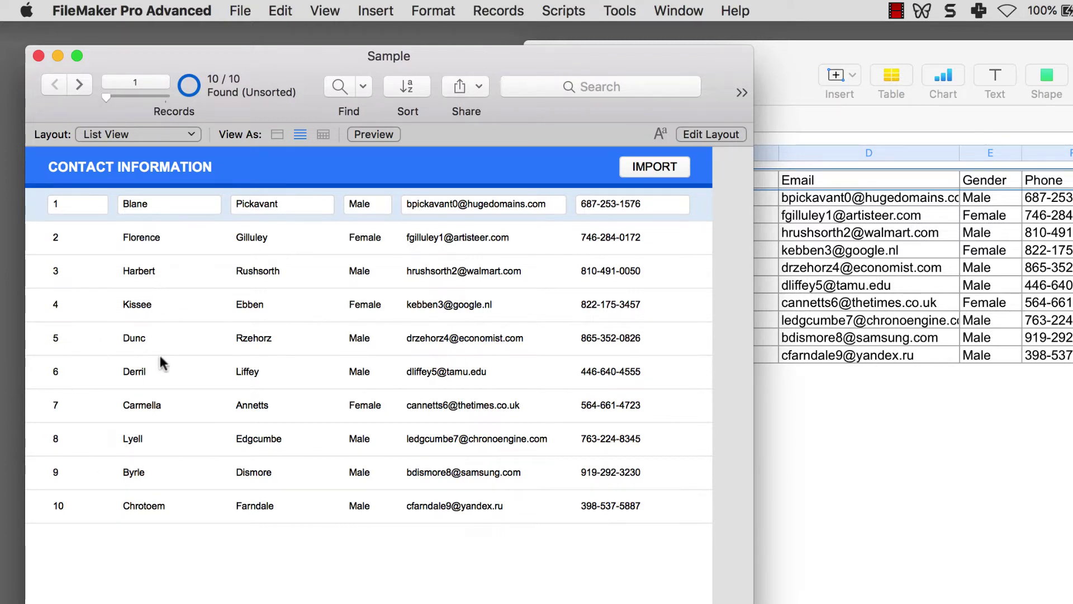
Compare the imported contacts with the Excel 1 spreadsheet in Numbers, put that spreadsheet away, and return to the database window.
left_click(826, 510)
left_click(825, 505)
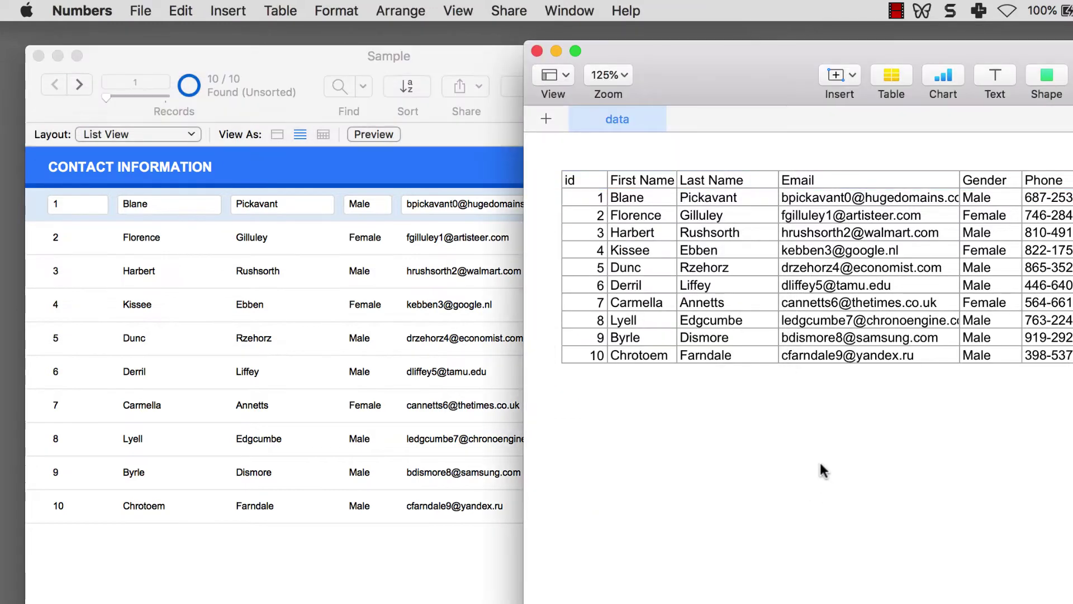
left_click(557, 51)
left_click_drag(655, 59, 645, 50)
left_click(902, 81)
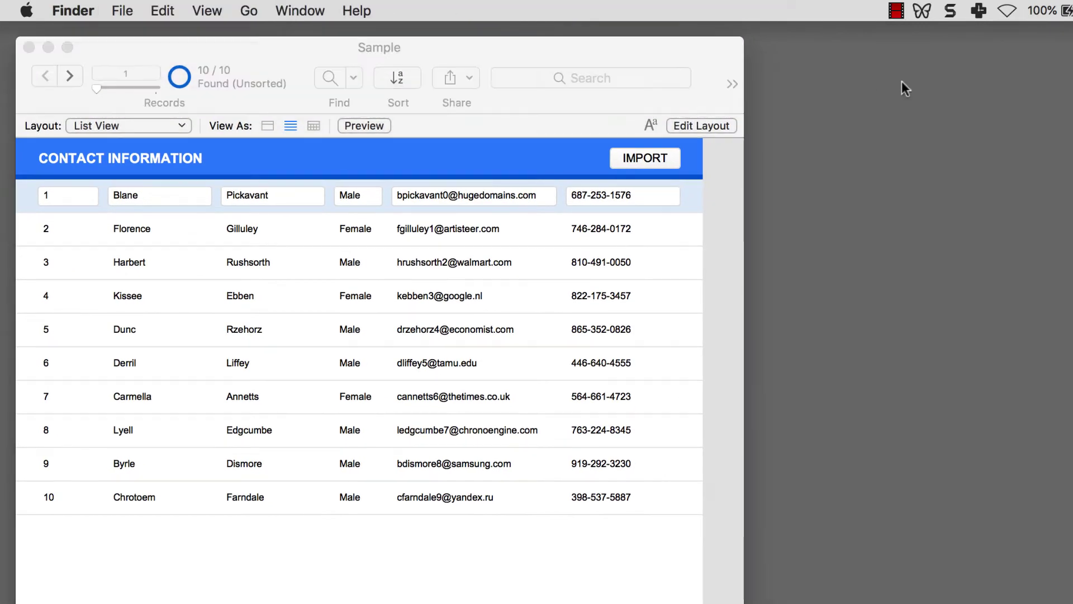
left_click(743, 150)
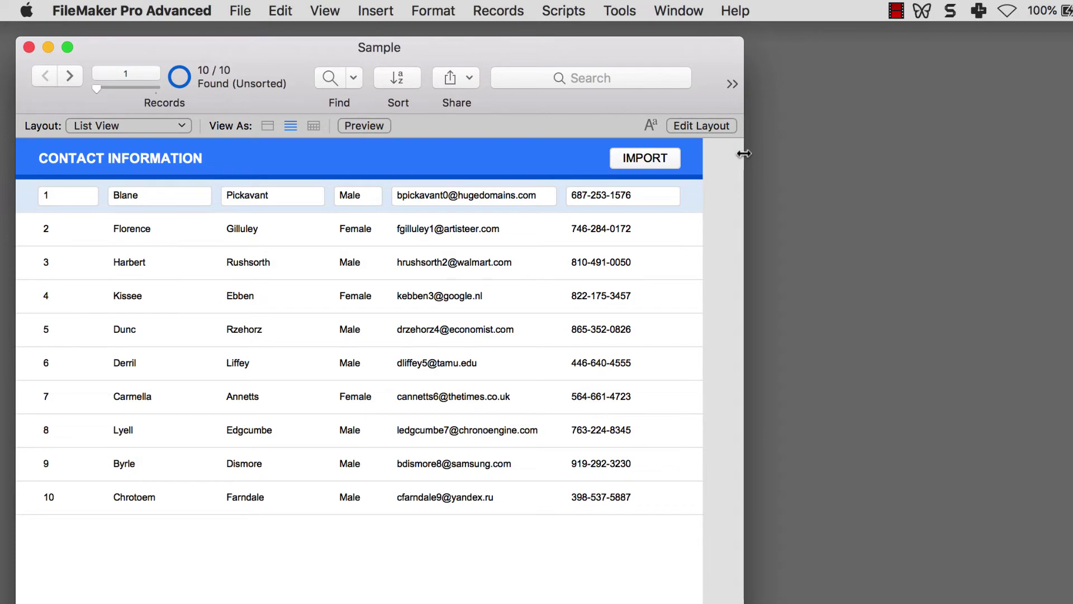
Open the Excel 2 spreadsheet in Numbers and place its window beside the database to compare the highlighted changes.
left_click(1028, 159)
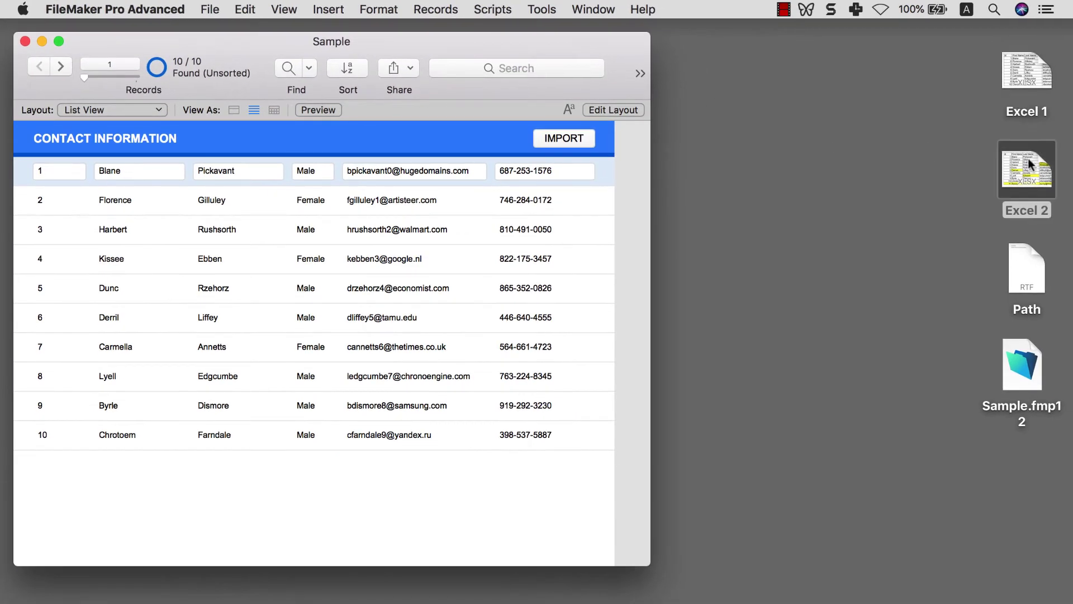
left_click(1028, 159)
double_click(1028, 160)
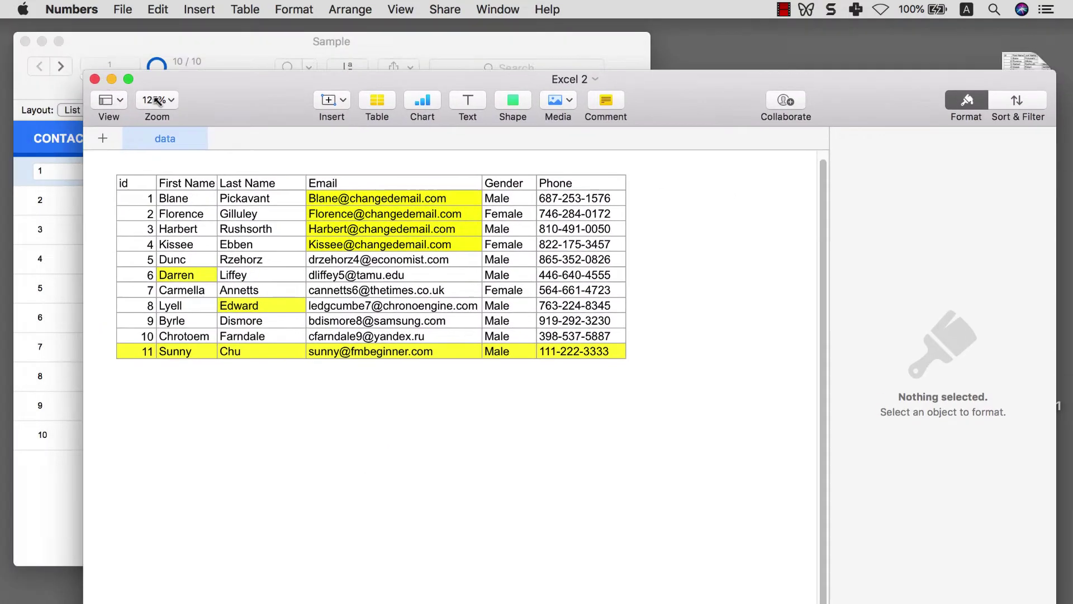
left_click_drag(349, 78, 532, 42)
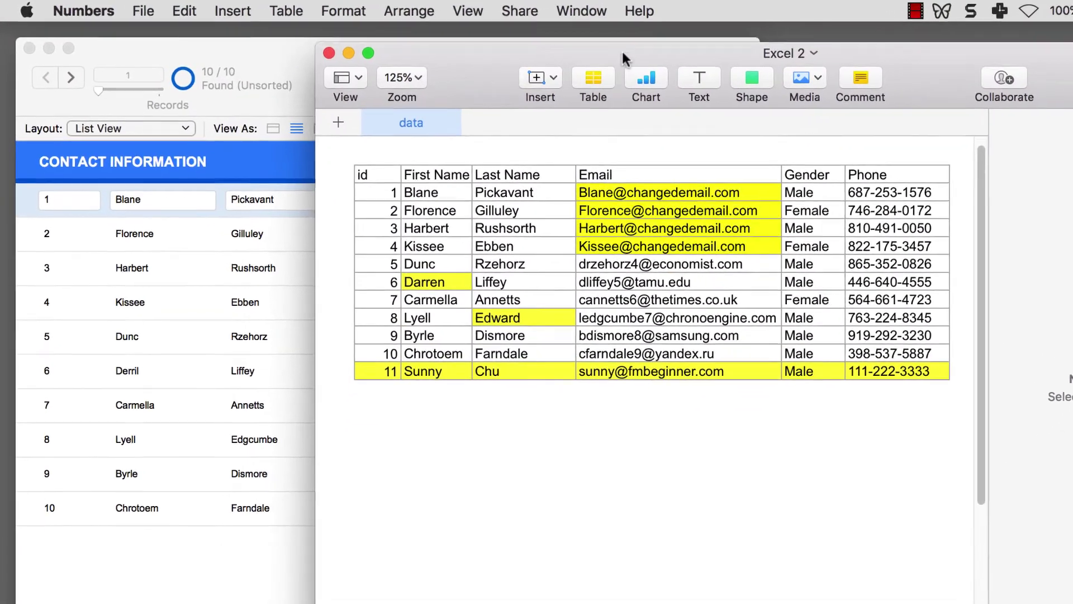
Examine the first names and the highlighted changed email domains of the first four contacts in the Excel 2 spreadsheet.
mouse_move(621, 50)
left_mouse_down()
mouse_move(585, 46)
mouse_move(622, 69)
left_mouse_up()
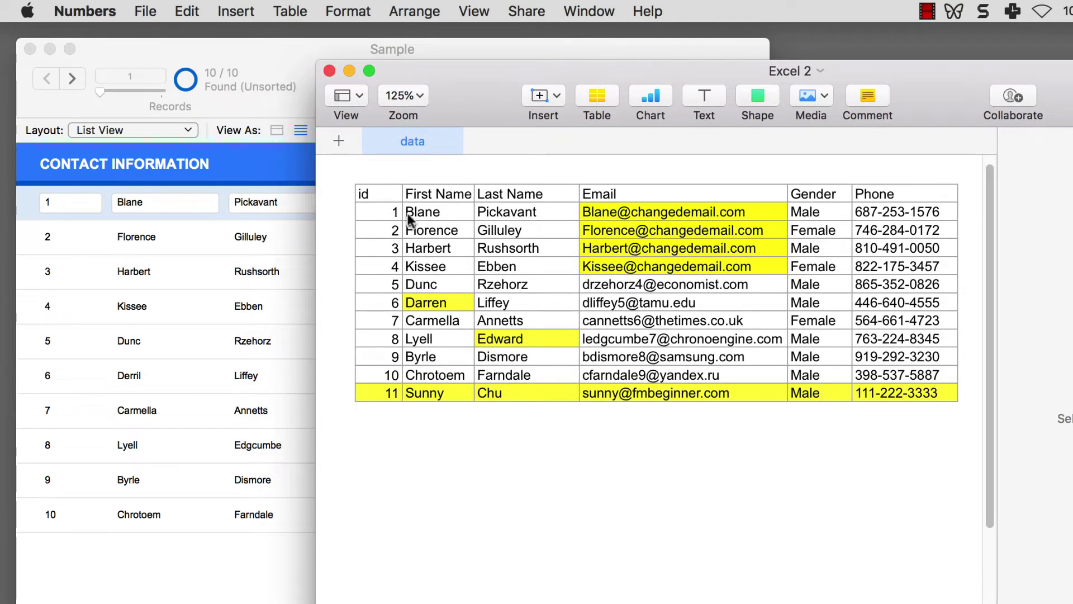
left_click(436, 221)
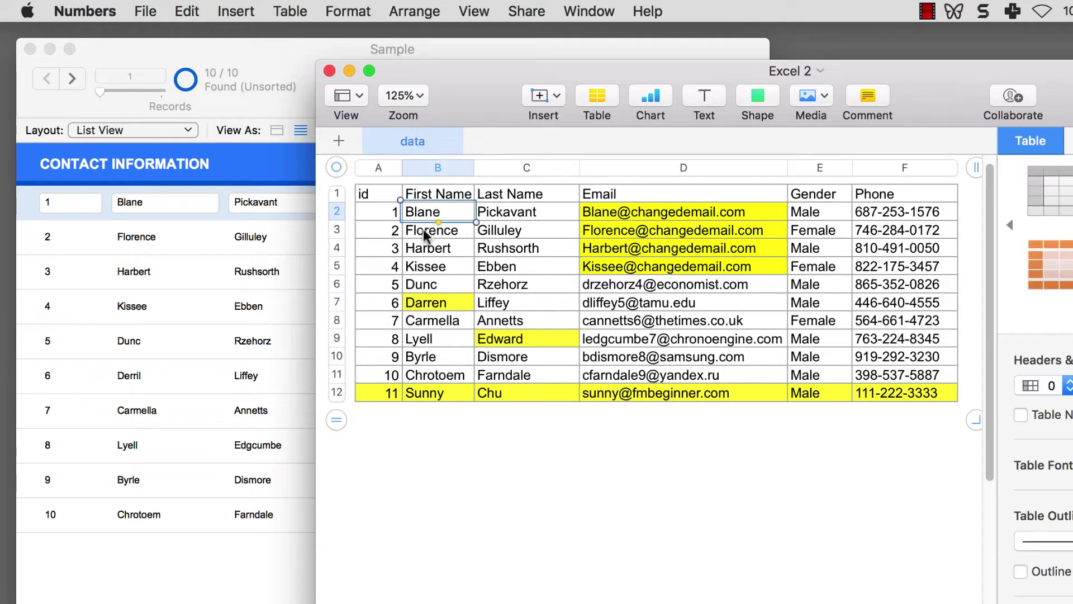
left_click(425, 231)
left_click(424, 248)
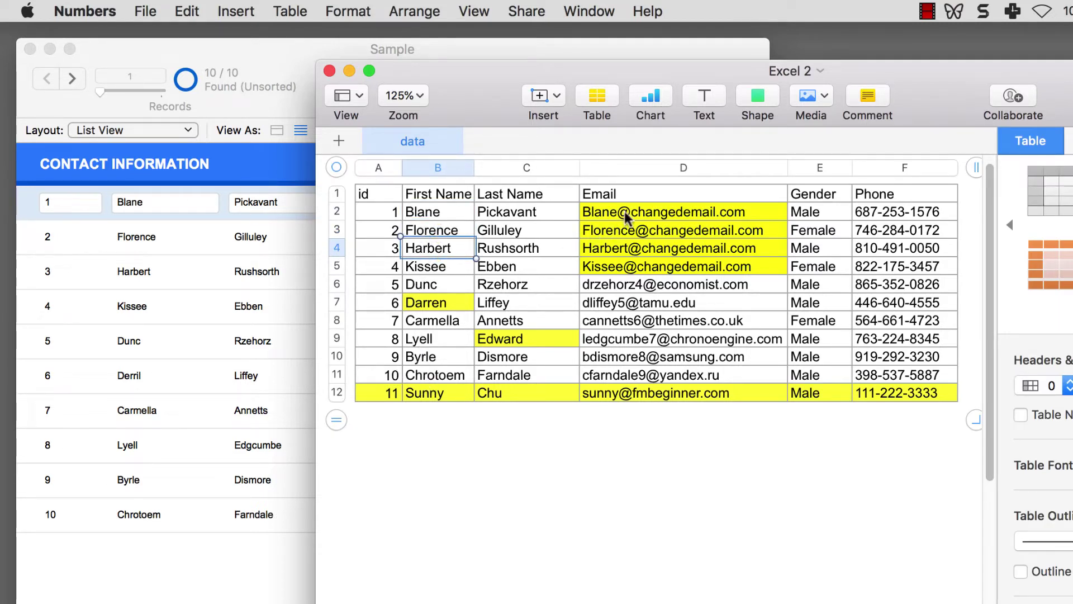
left_click_drag(625, 211, 669, 269)
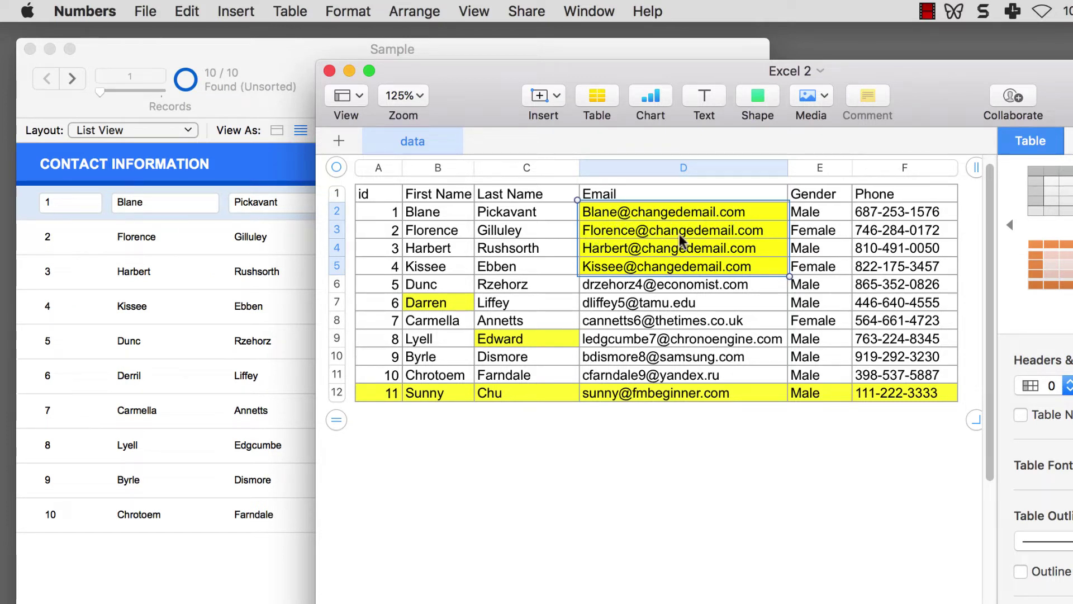
double_click(664, 213)
left_click_drag(631, 214, 744, 216)
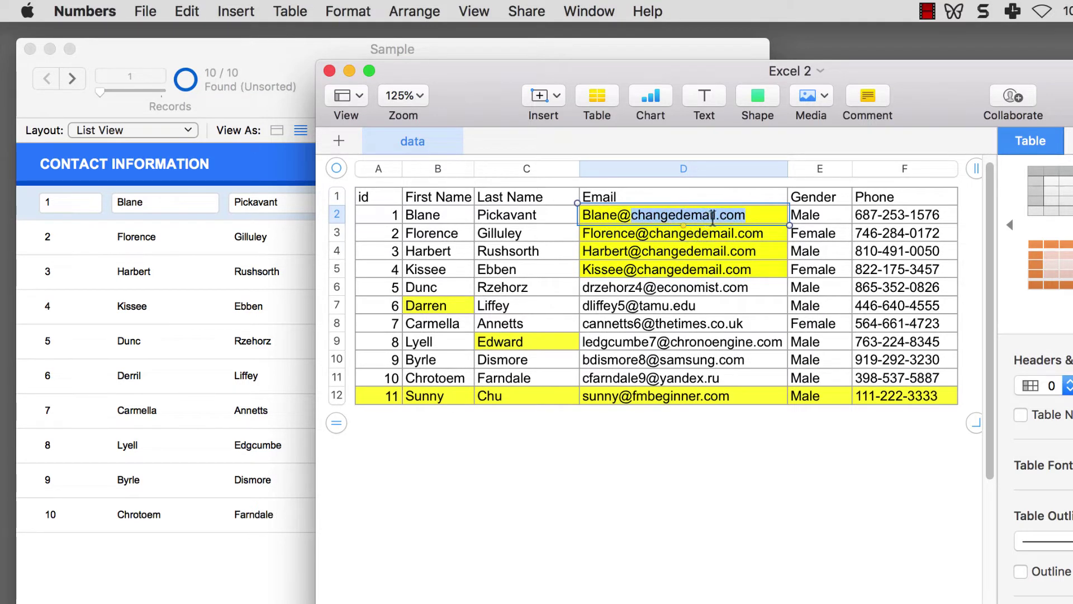
left_click(678, 241)
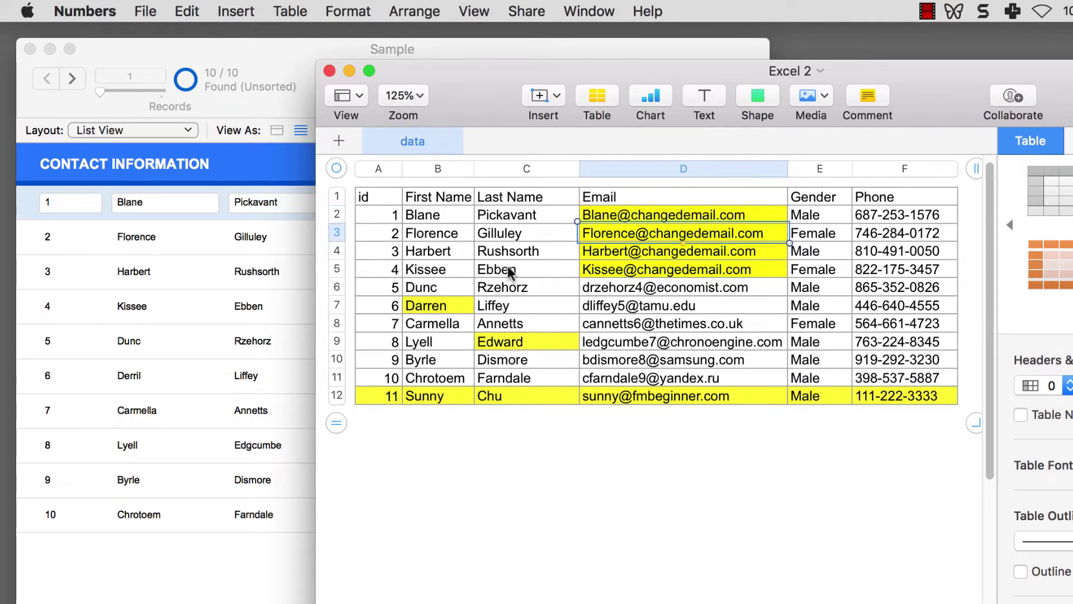
Review the highlighted name changes for ids 6 and 8 and the added row with id 11 against the database list.
left_click(392, 308)
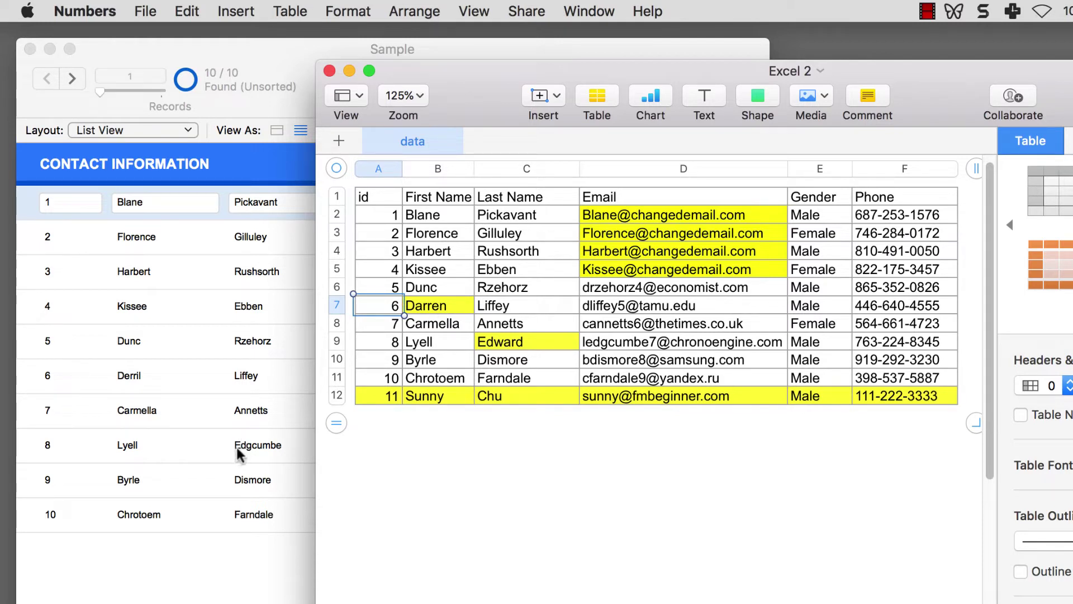
left_click(485, 348)
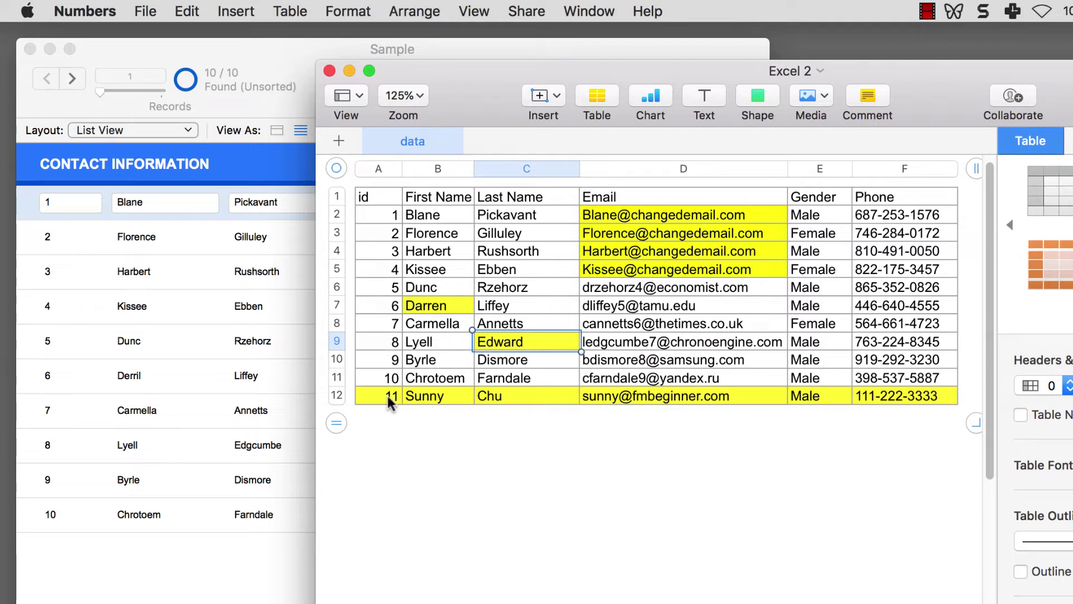
left_click_drag(388, 394, 884, 395)
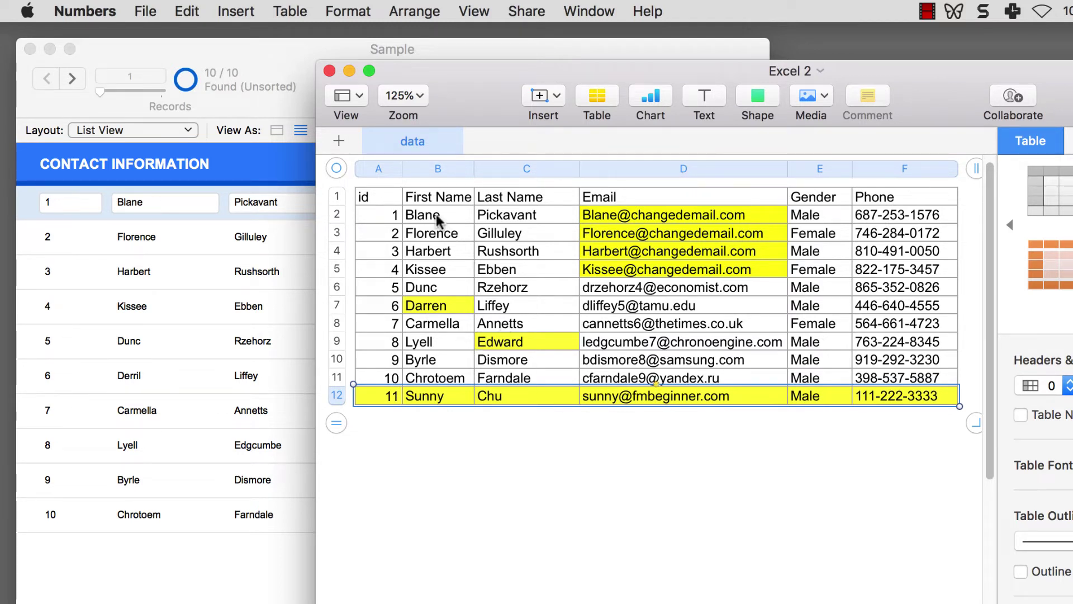
left_click_drag(438, 216, 703, 378)
left_click_drag(375, 400, 913, 395)
left_click(179, 58)
left_click(794, 73)
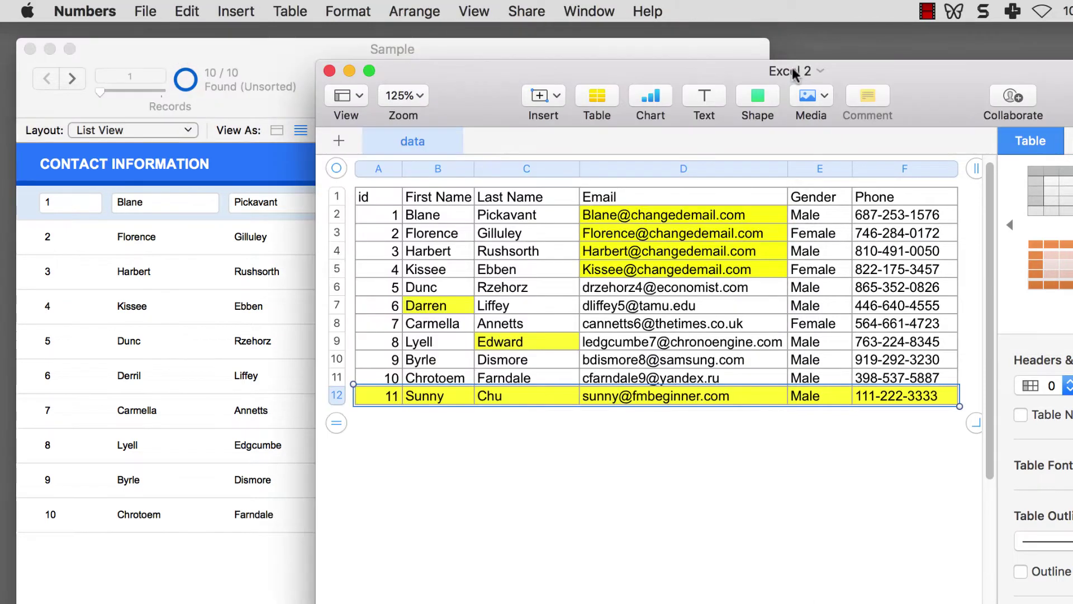
Narrow and reposition the Excel 2 window to uncover the database's contact list, and switch to FileMaker Pro.
left_click_drag(317, 111, 556, 115)
key("alt+super+i")
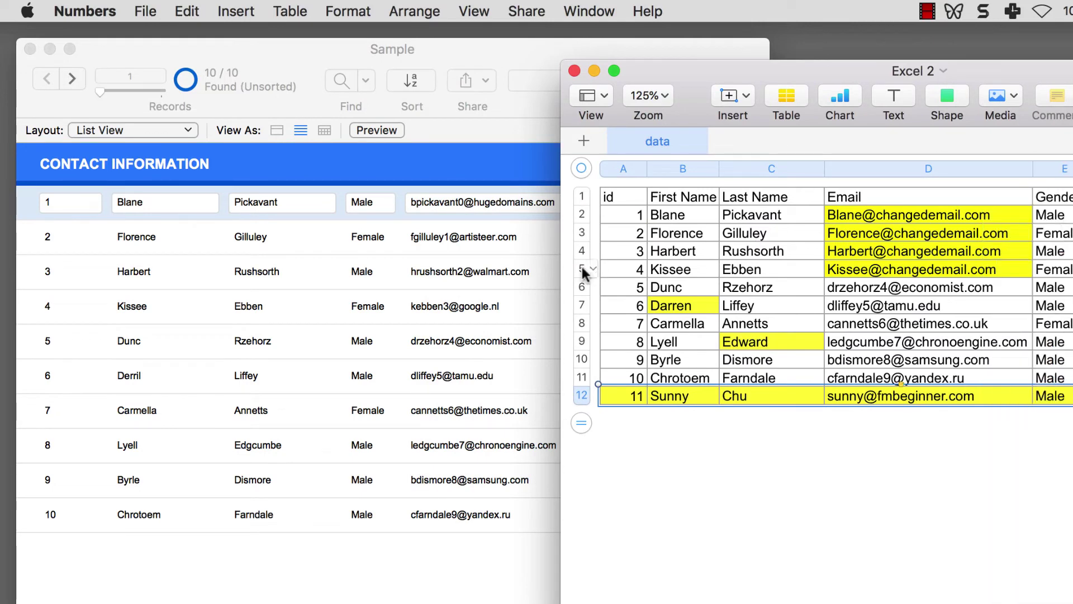
left_click(555, 277)
left_click_drag(859, 75, 910, 48)
left_click(305, 49)
Try to import Excel 2 into the Contact table with Update matching records in found set, without specifying a match field.
left_click(248, 12)
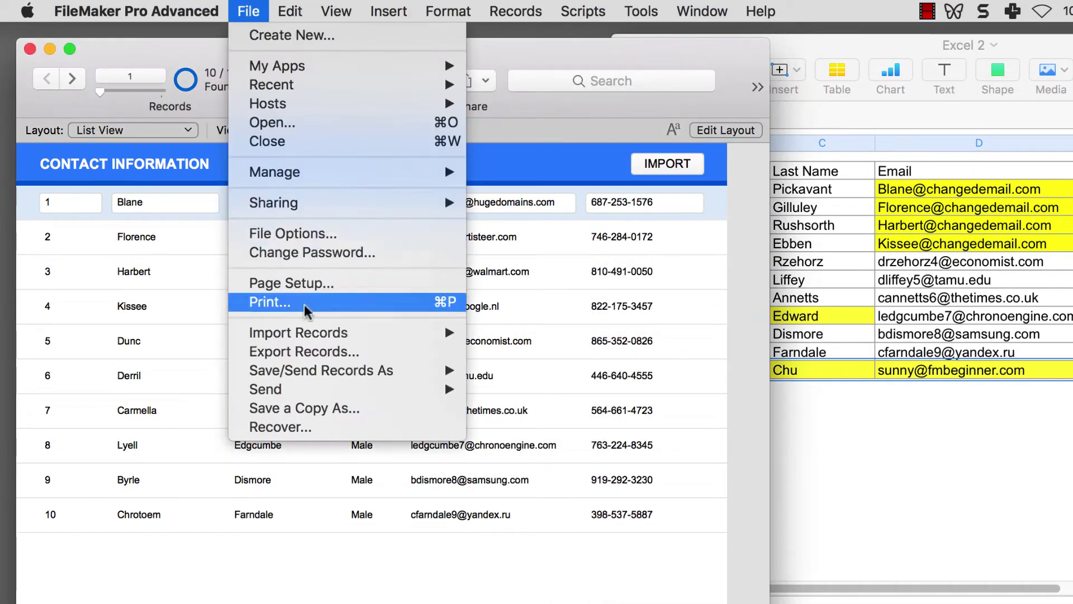
mouse_move(335, 332)
left_click(488, 334)
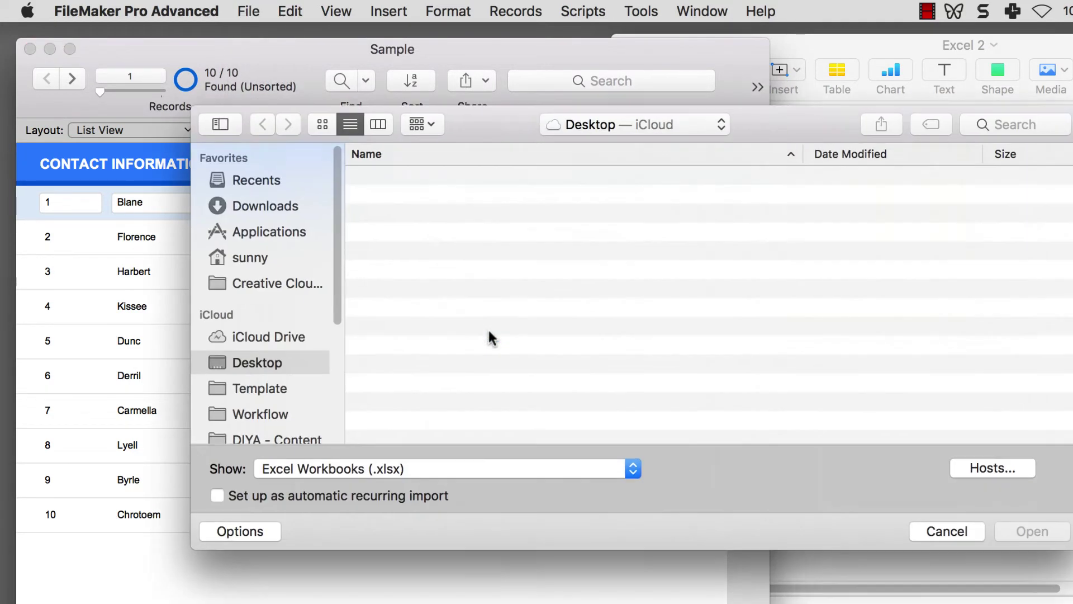
left_click(405, 256)
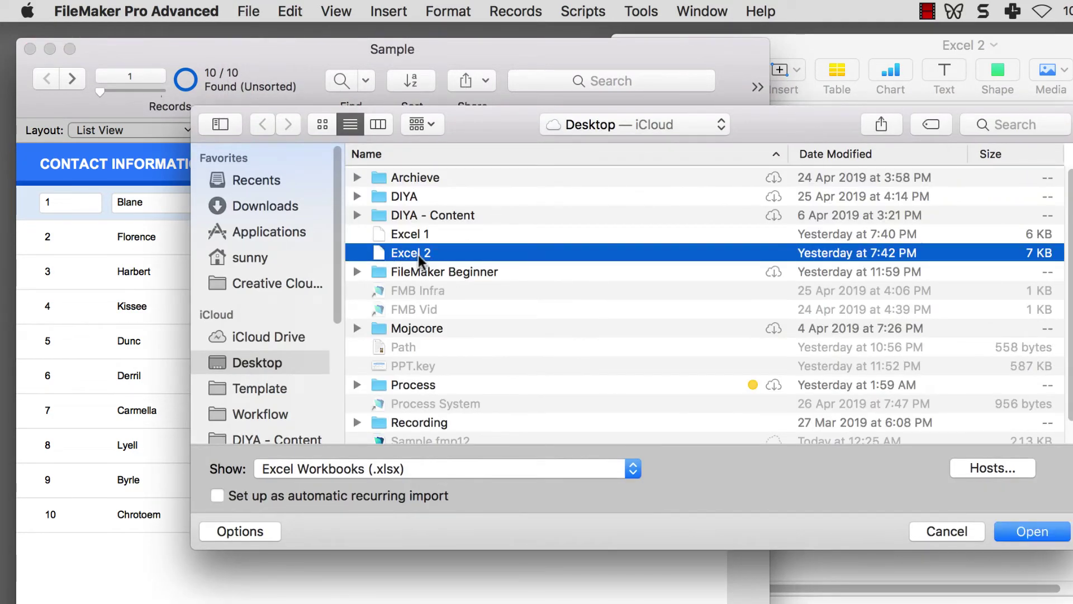
double_click(419, 254)
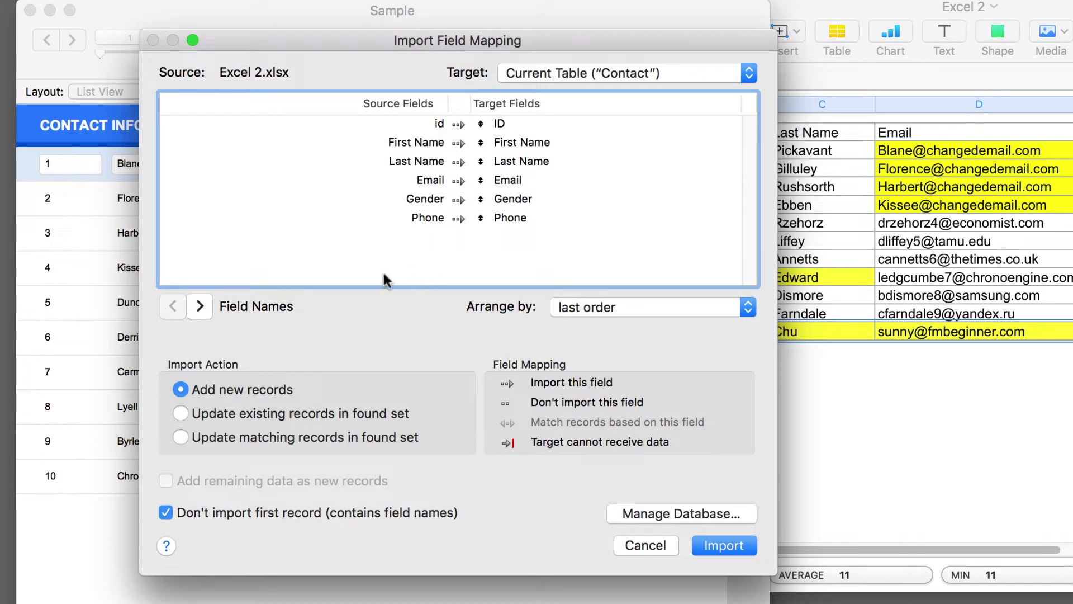
left_click(181, 439)
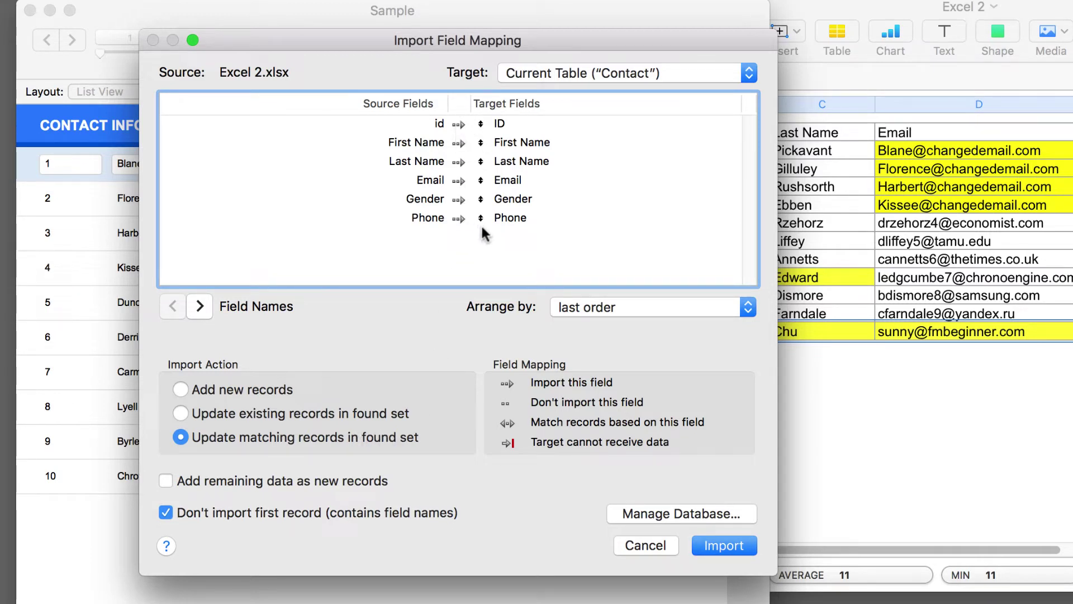
left_click(734, 542)
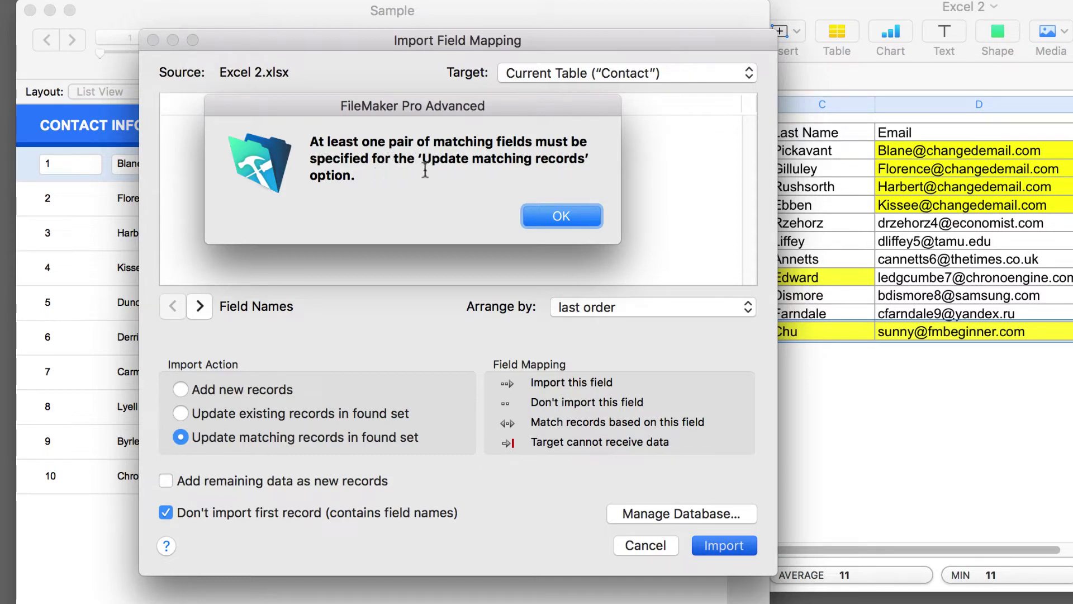
left_click_drag(433, 141, 534, 134)
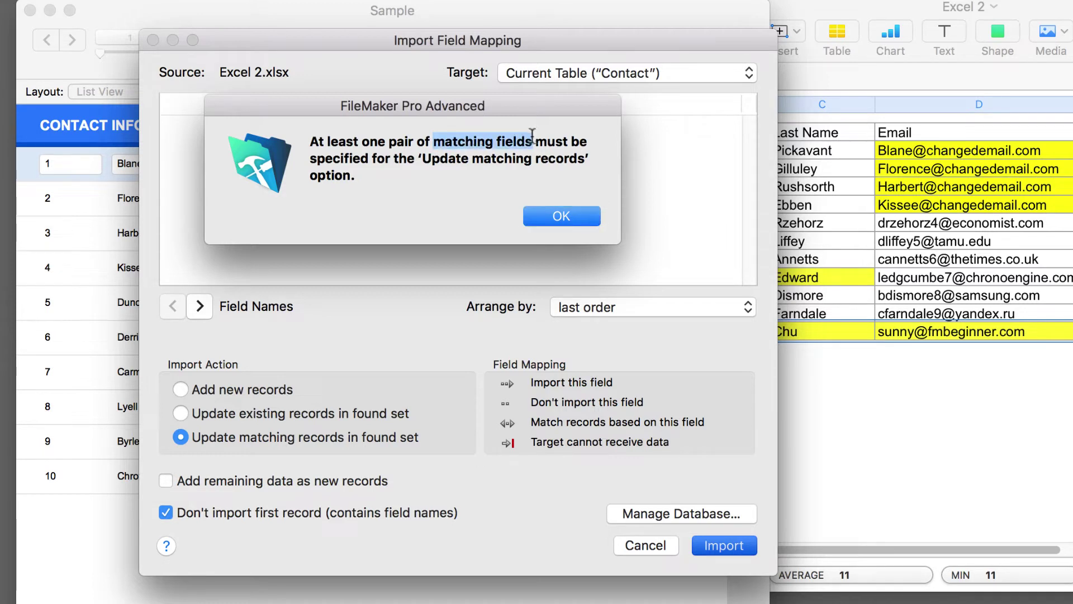
left_click(563, 218)
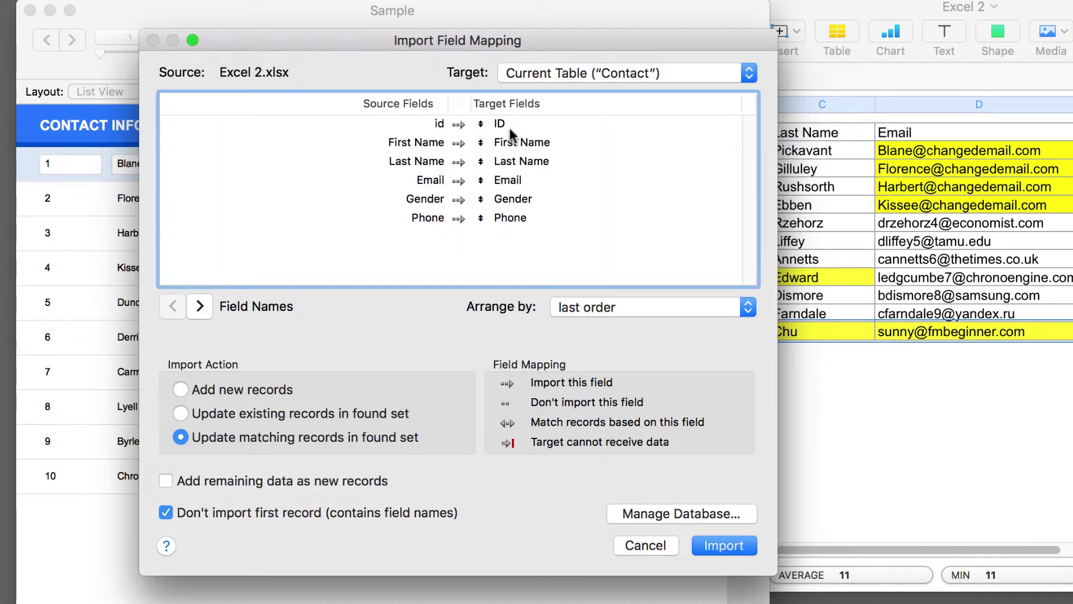
Set the id-to-ID mapping as the match field for the Excel 2 import, and cancel the import.
left_click(457, 127)
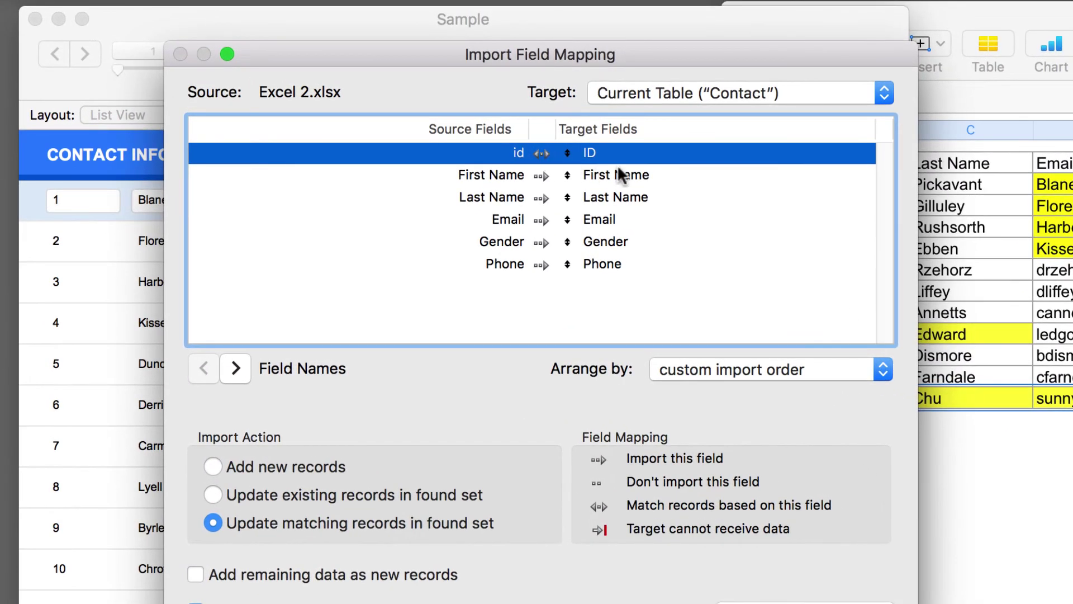
left_click(528, 141)
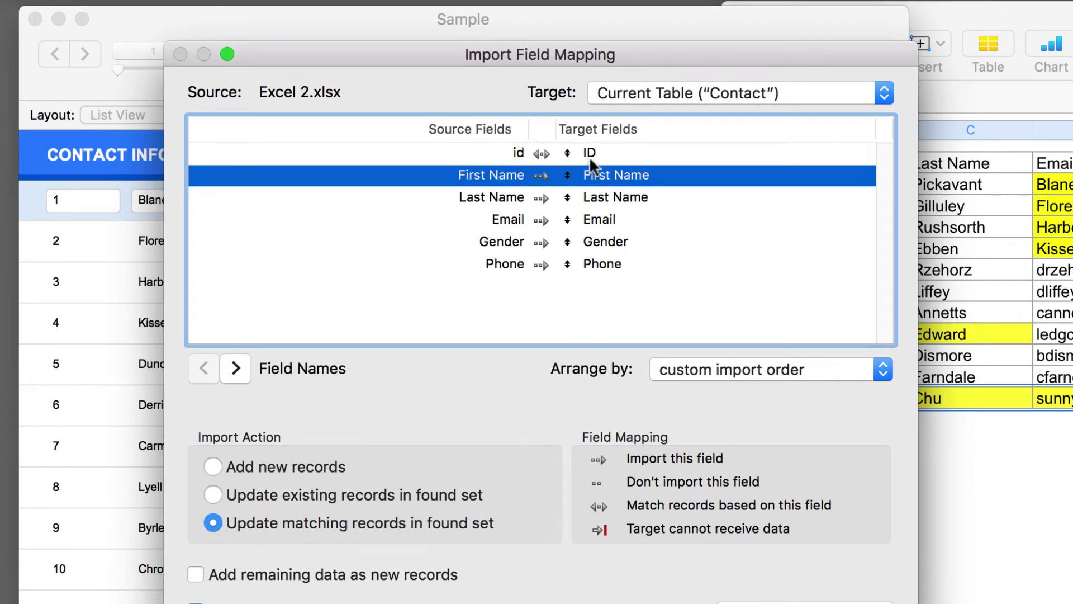
left_click(507, 155)
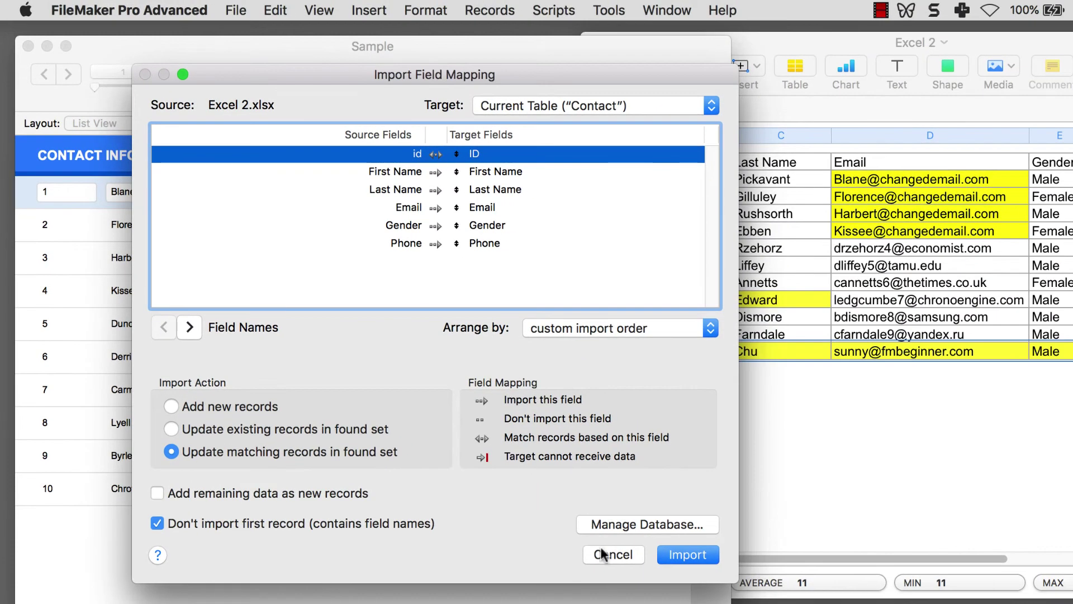
left_click(610, 561)
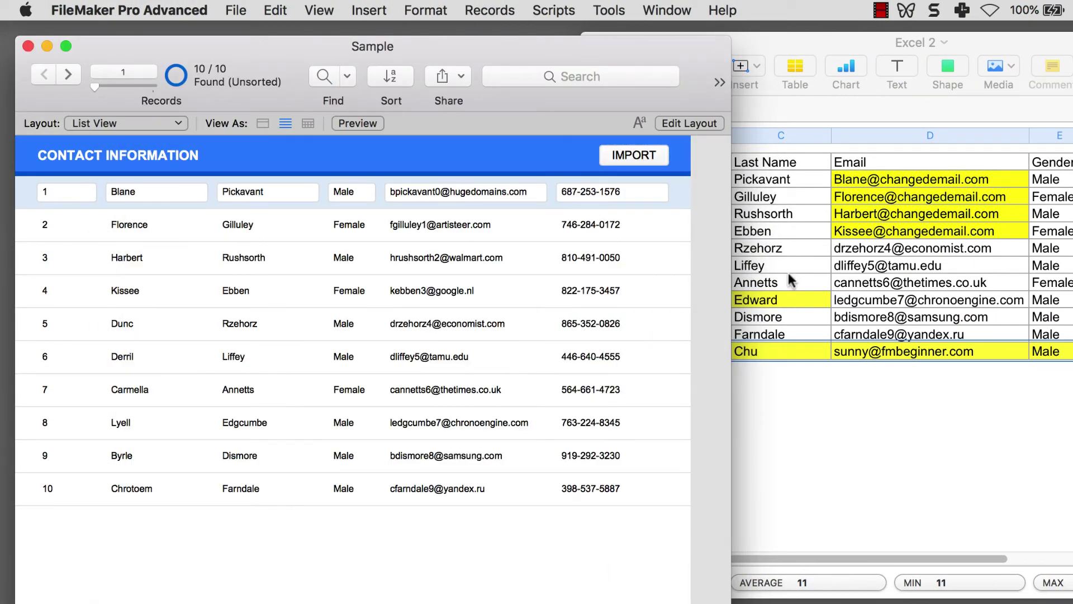
Move the Excel 2 window to expose its id column, and compare those ids with the ID values in the FileMaker contact list.
left_click_drag(785, 45, 734, 50)
left_click(586, 183)
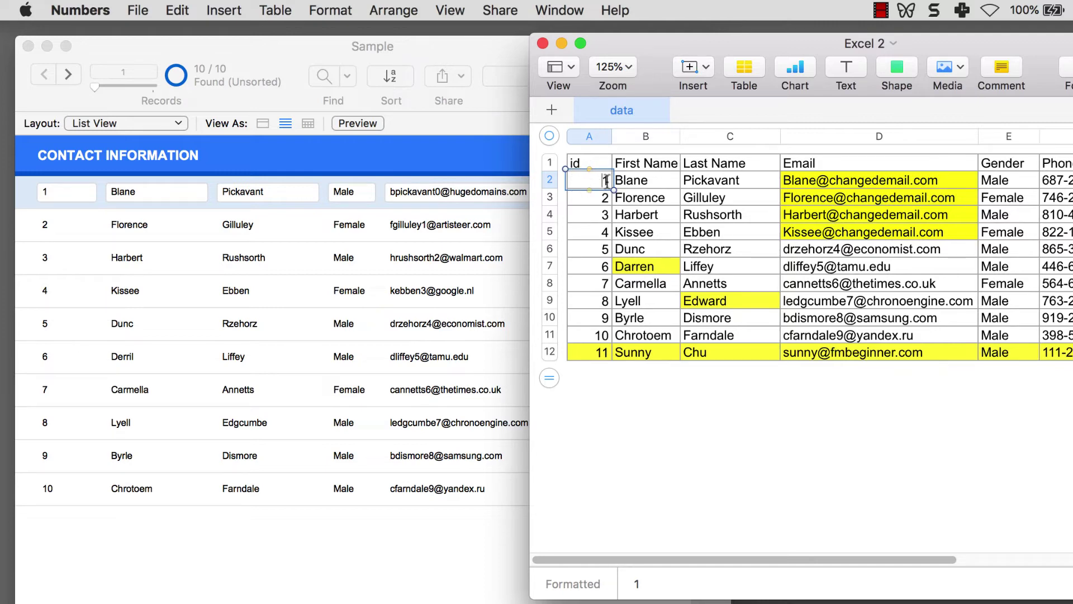
left_click(82, 193)
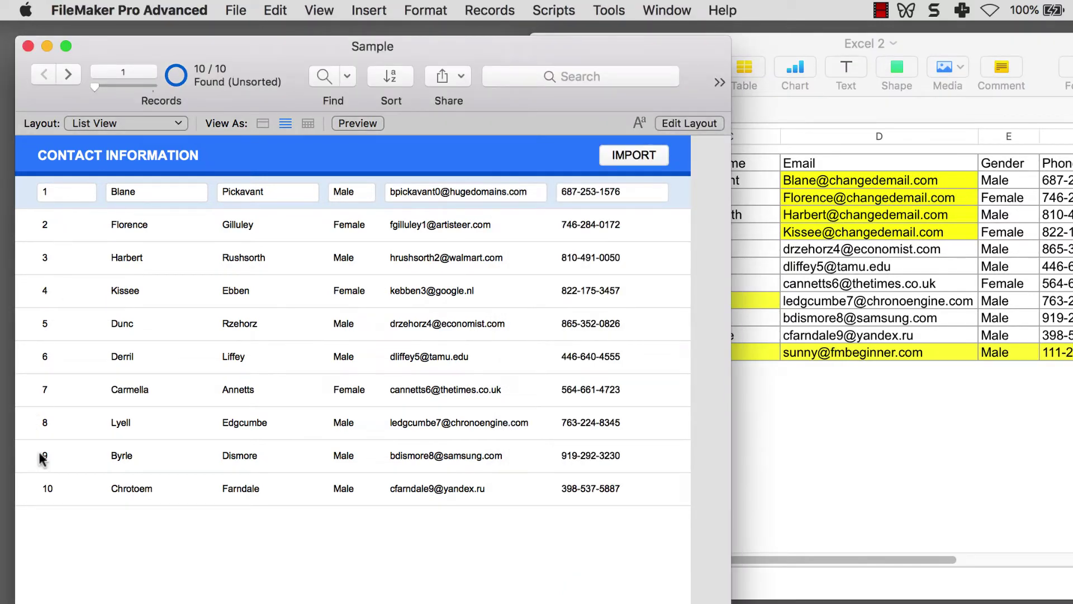
left_click(51, 488)
left_click(67, 455)
left_click(75, 385)
left_click(72, 358)
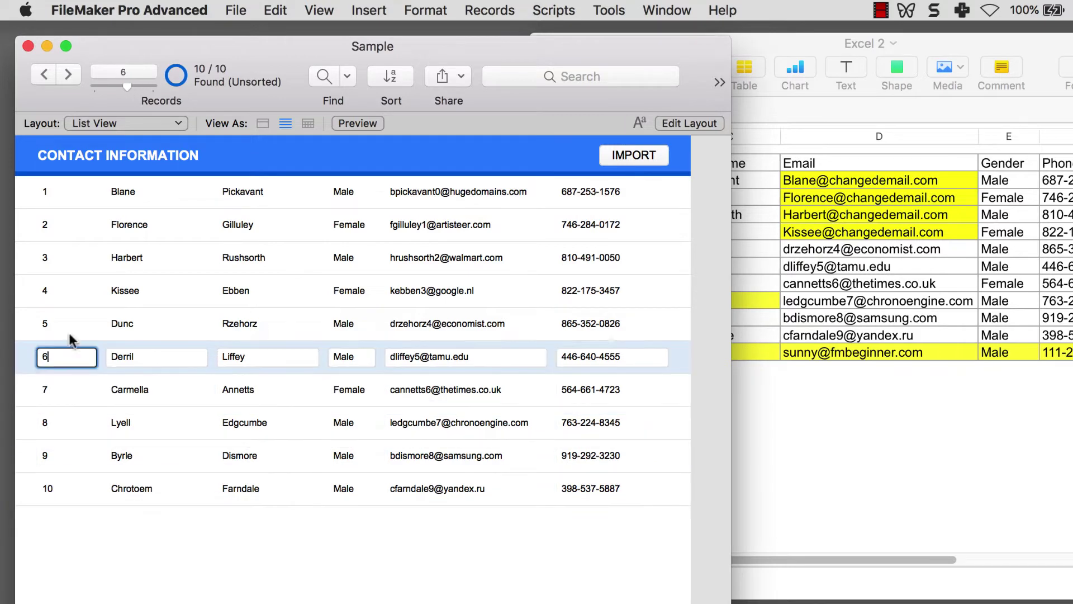
left_click(71, 334)
left_click(58, 192)
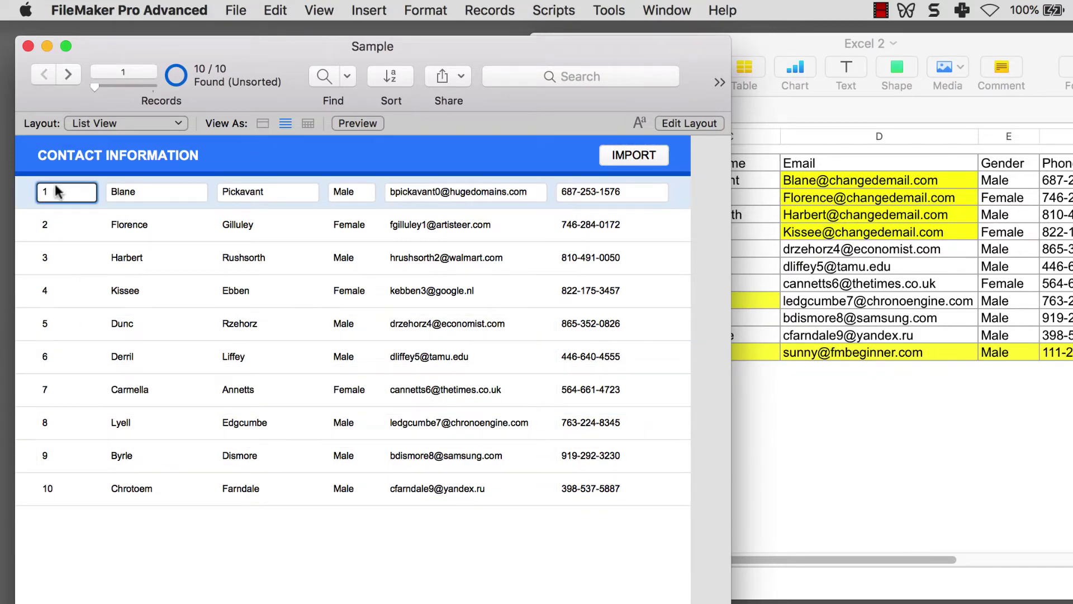
Check the id and the changed email of the first contact in the Excel 2 spreadsheet.
left_click(793, 198)
left_click(598, 180)
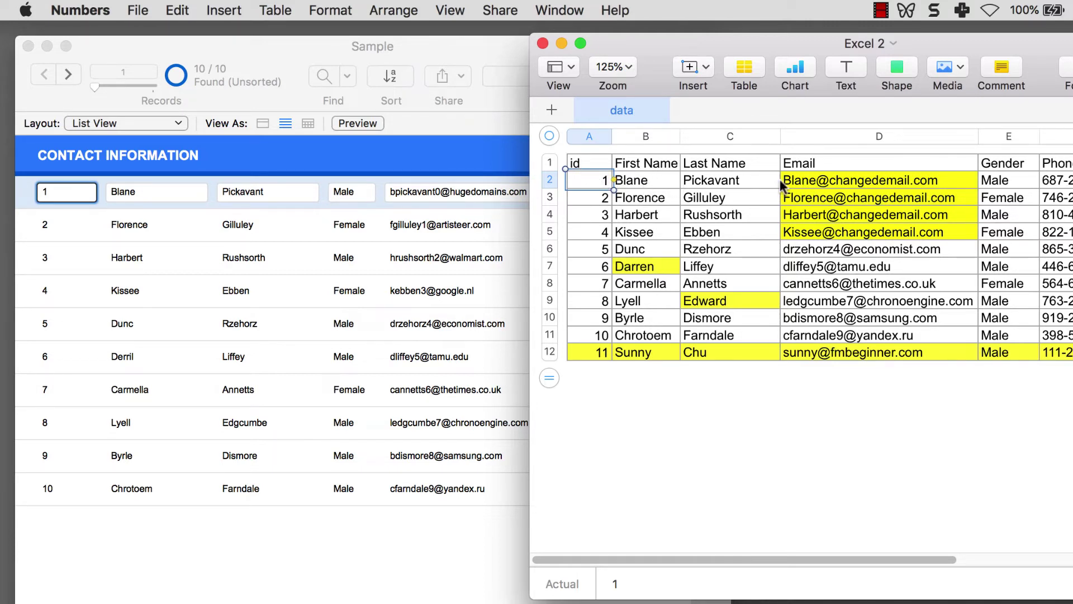
left_click(889, 181)
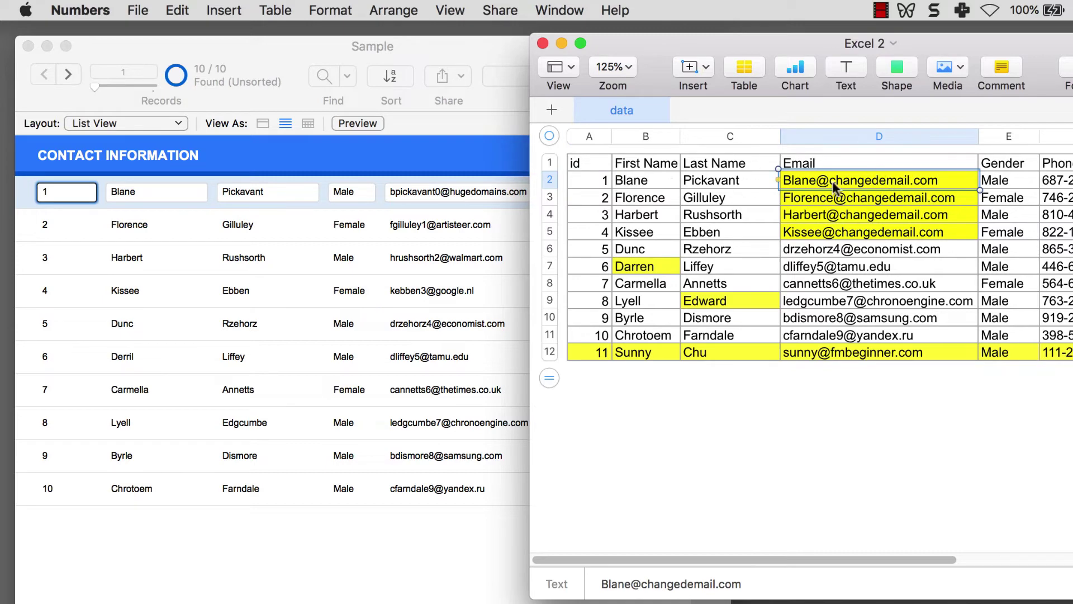
Switch to FileMaker and choose the Excel 2 workbook from the Desktop as the source for importing records.
left_click(445, 179)
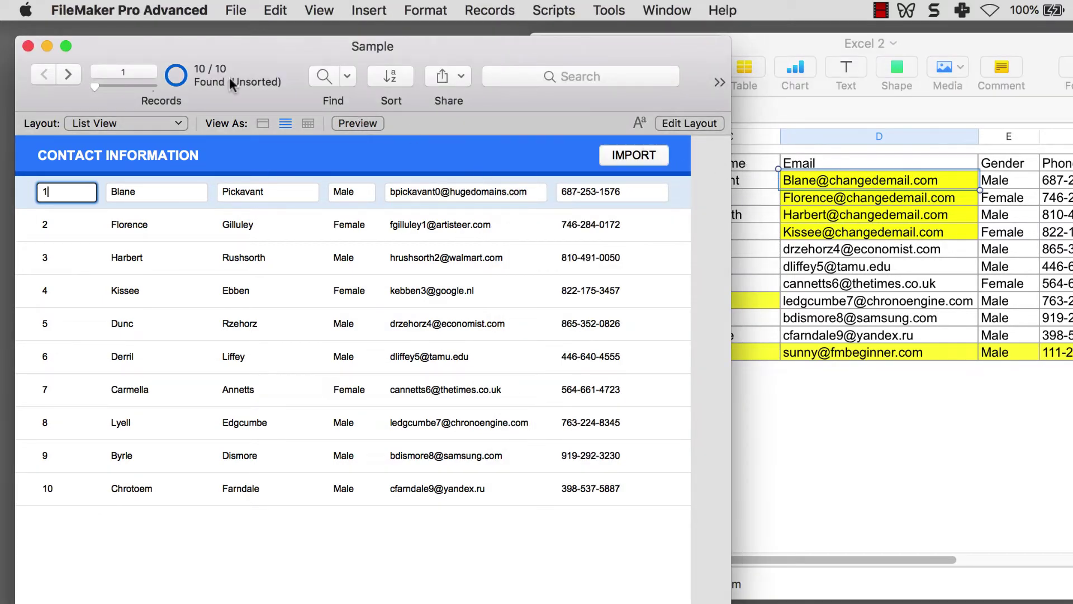
left_click(232, 12)
mouse_move(358, 316)
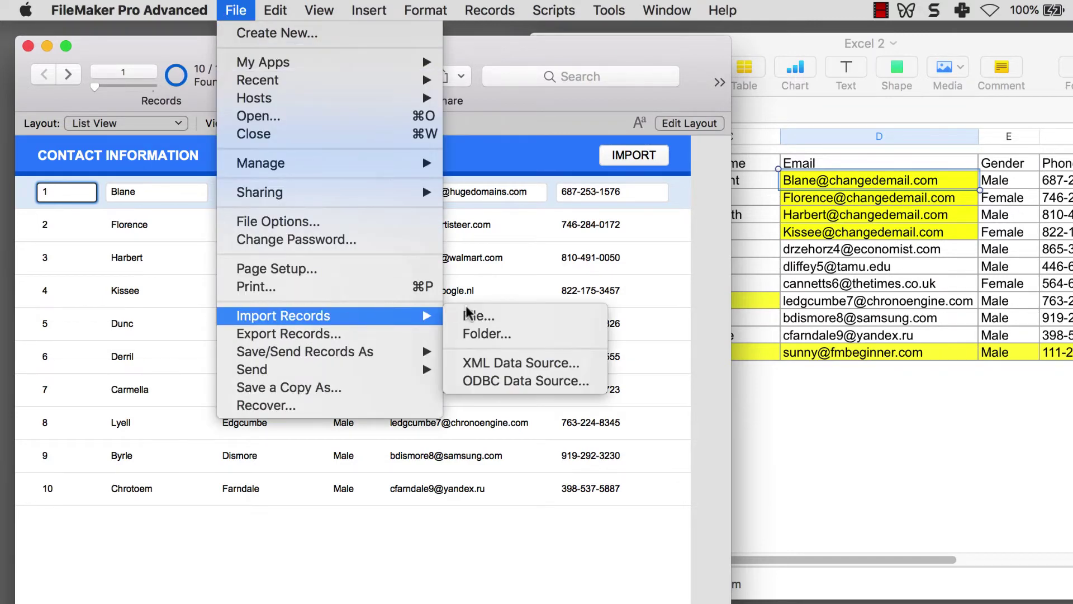
left_click(407, 313)
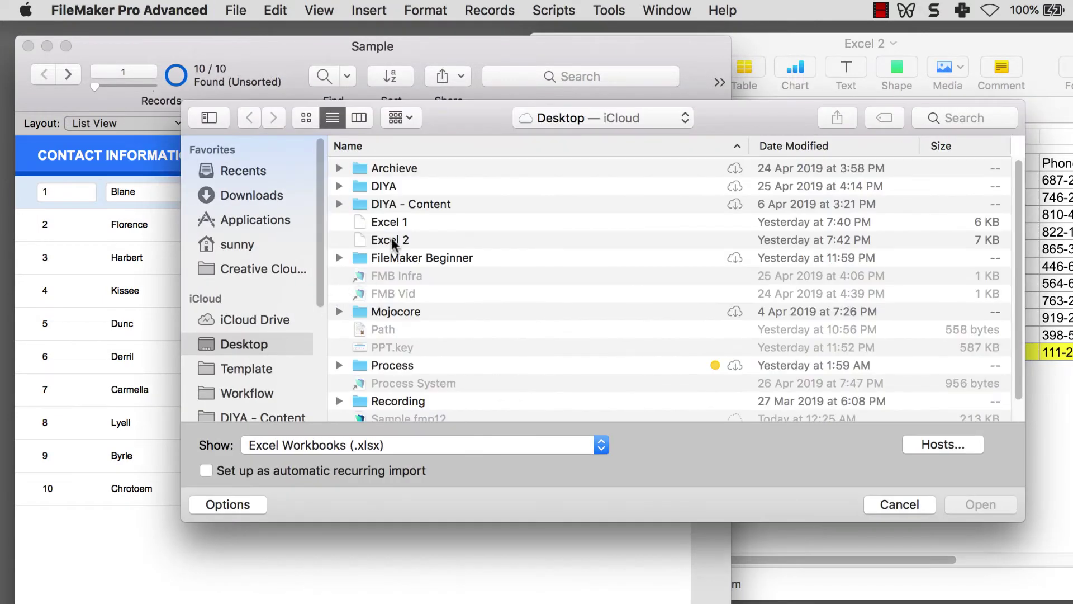
double_click(391, 239)
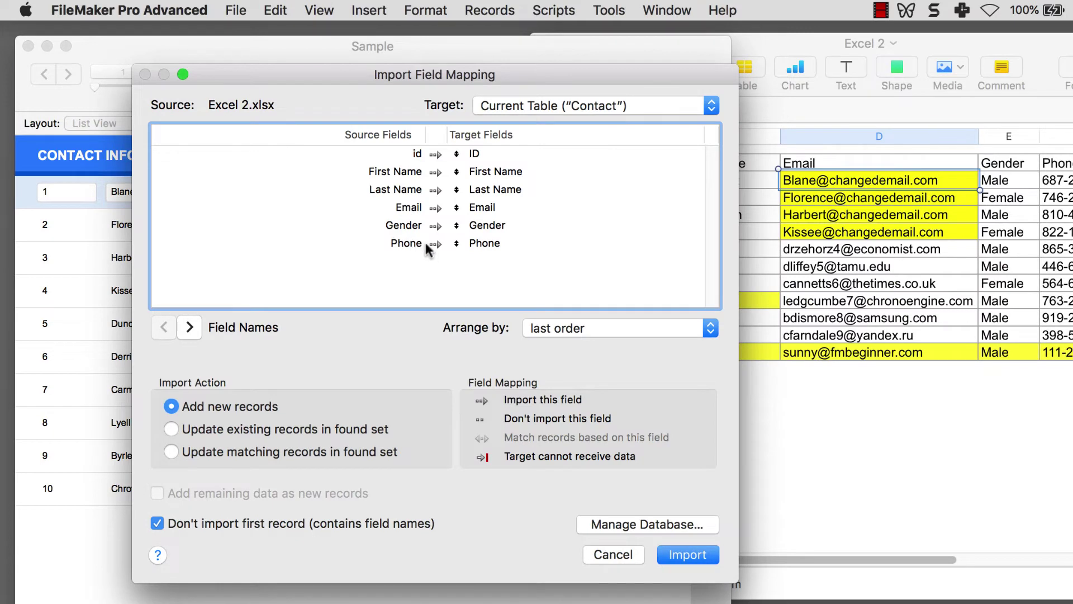
Import Excel 2 with Update matching records in found set, using the id-to-ID mapping as the match field.
left_click(434, 158)
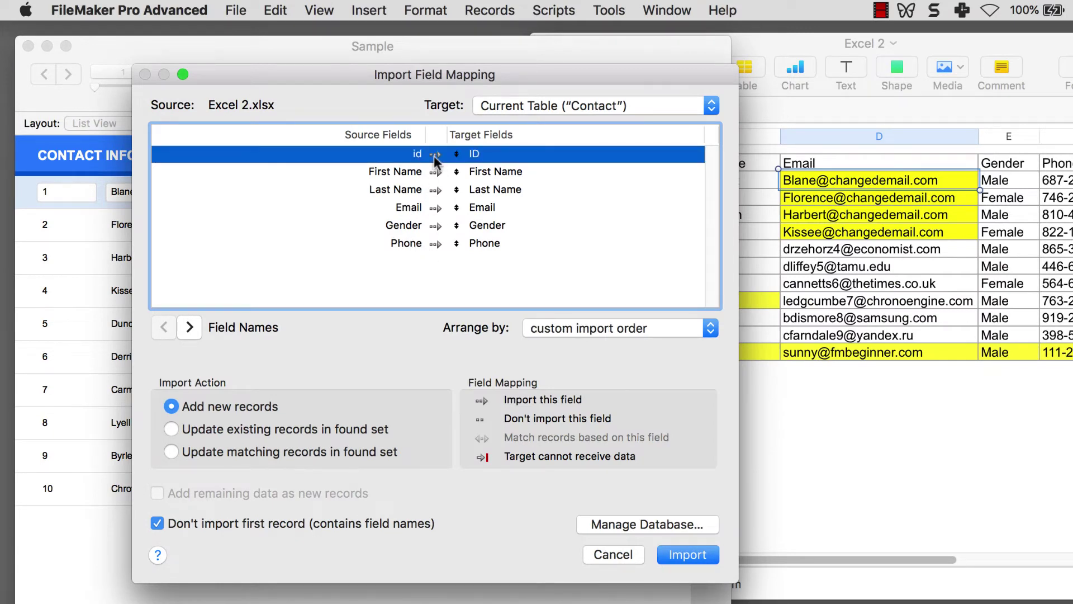
left_click(172, 451)
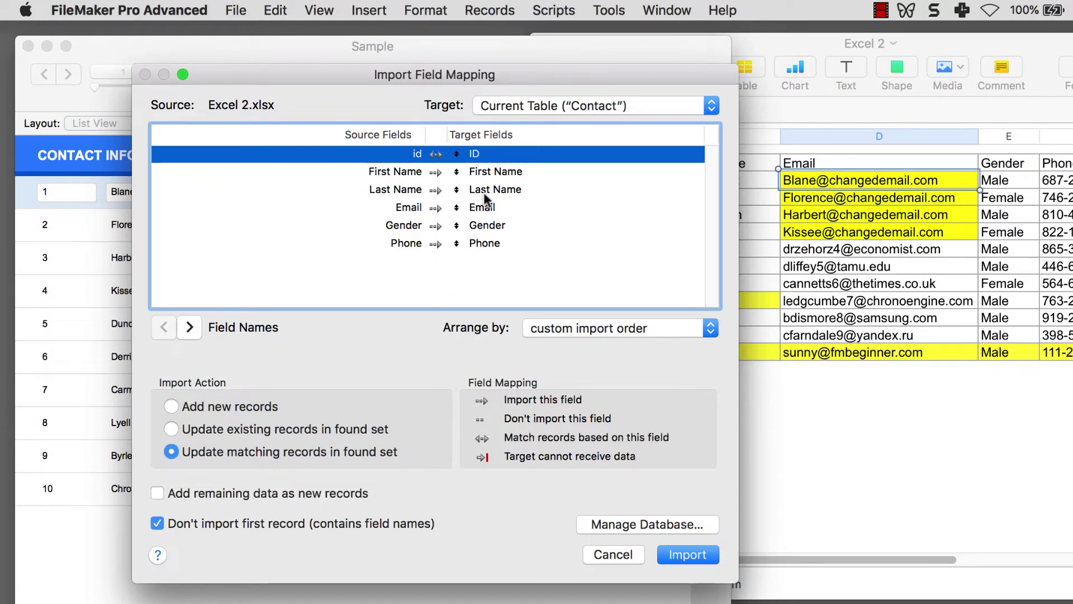
left_click(432, 157)
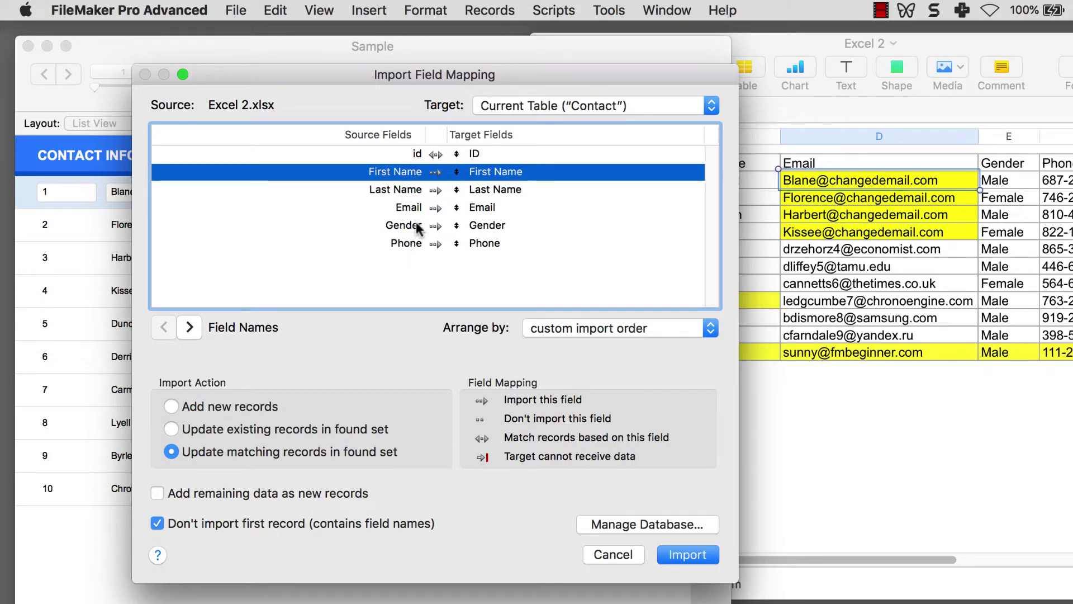
left_click(689, 555)
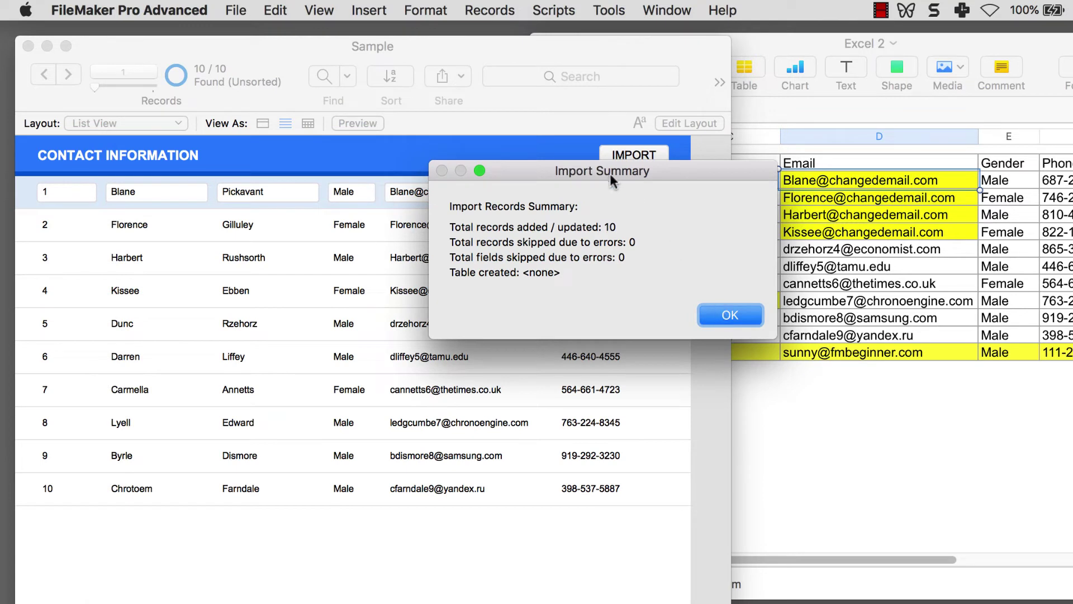
left_click(727, 317)
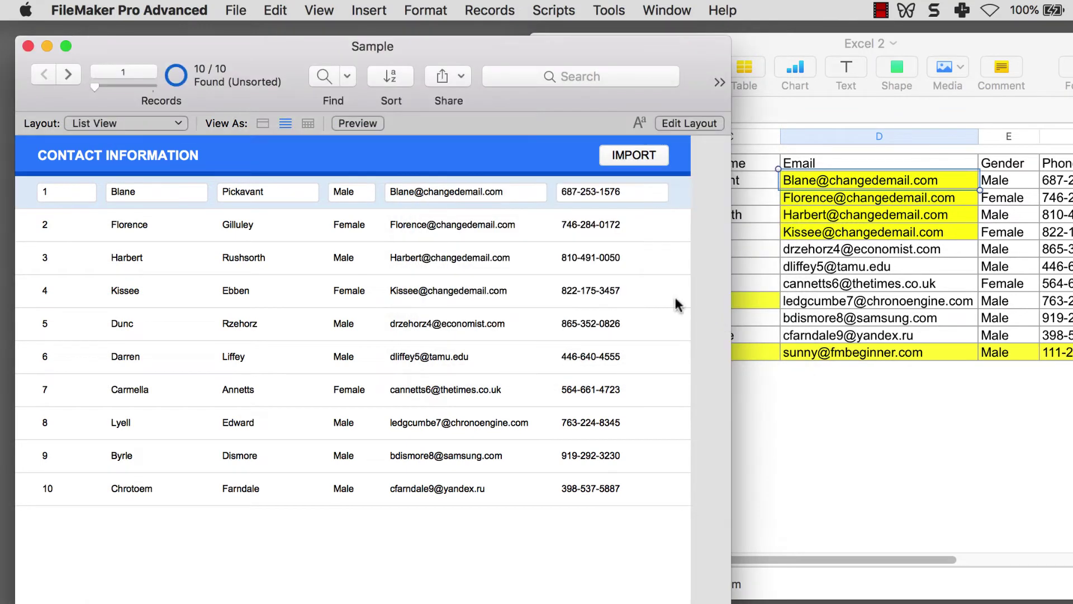
Compare the emails of contacts 1 and 2 in FileMaker with the changed emails in the Excel 2 spreadsheet.
left_click(401, 193)
left_click_drag(390, 192, 414, 192)
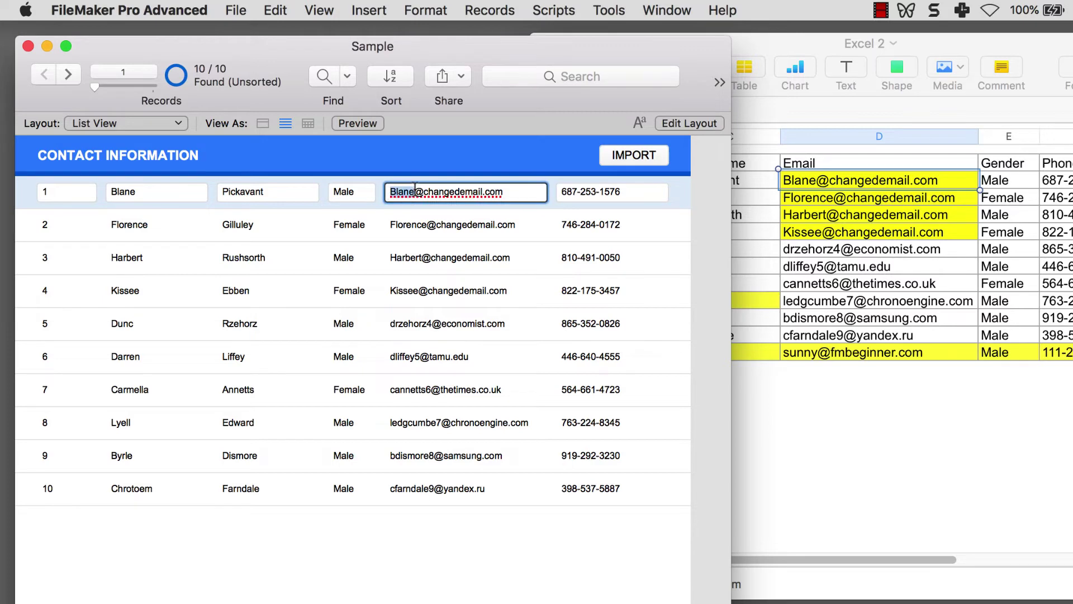
left_click(846, 183)
left_click_drag(784, 179, 957, 184)
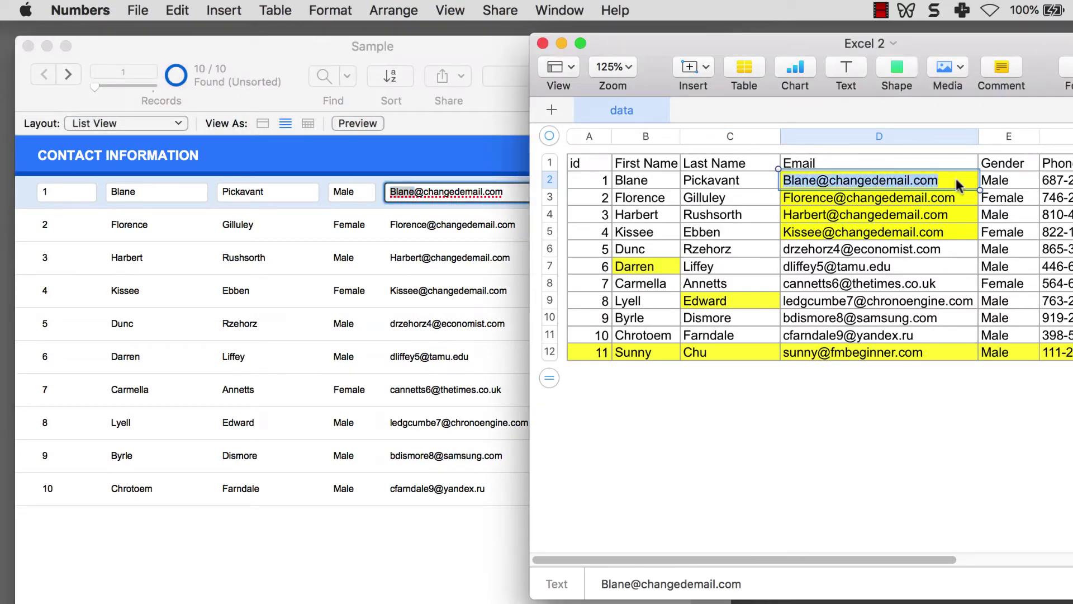
left_click(442, 228)
left_click(394, 228)
left_click_drag(387, 230, 509, 225)
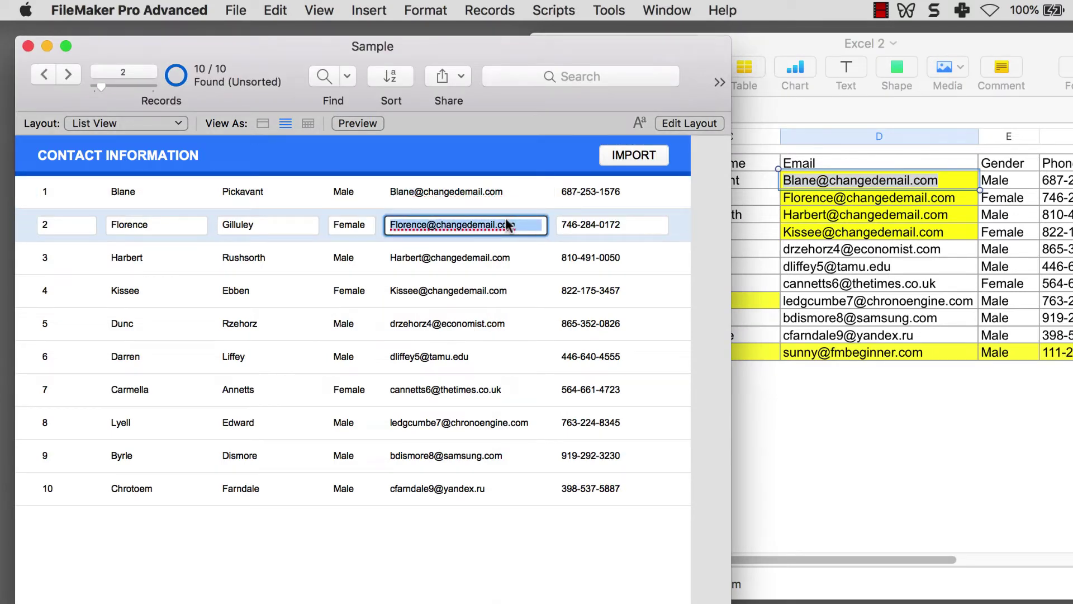
Compare the first name of contact 6 and the last name of contact 8 between Excel 2 and the FileMaker list.
left_click(766, 437)
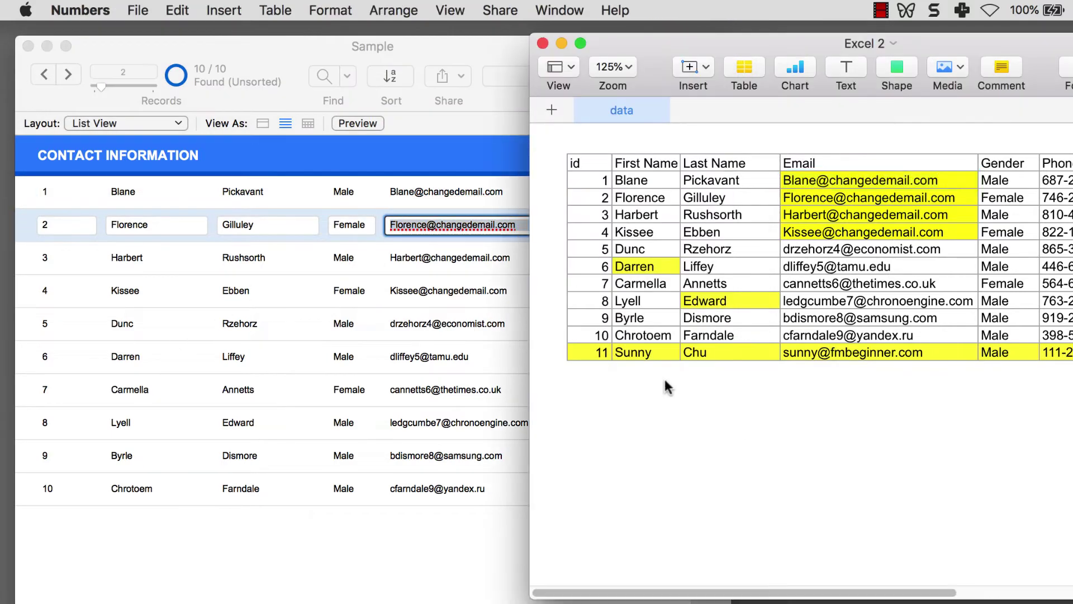
left_click(629, 262)
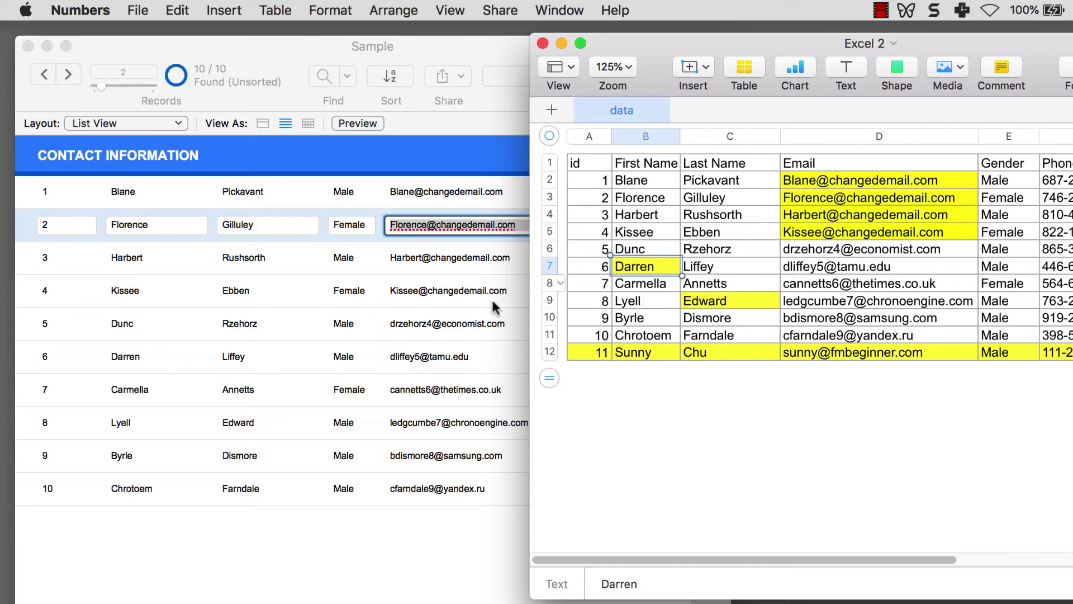
left_click(128, 358)
left_click_drag(144, 357, 103, 353)
left_click(782, 396)
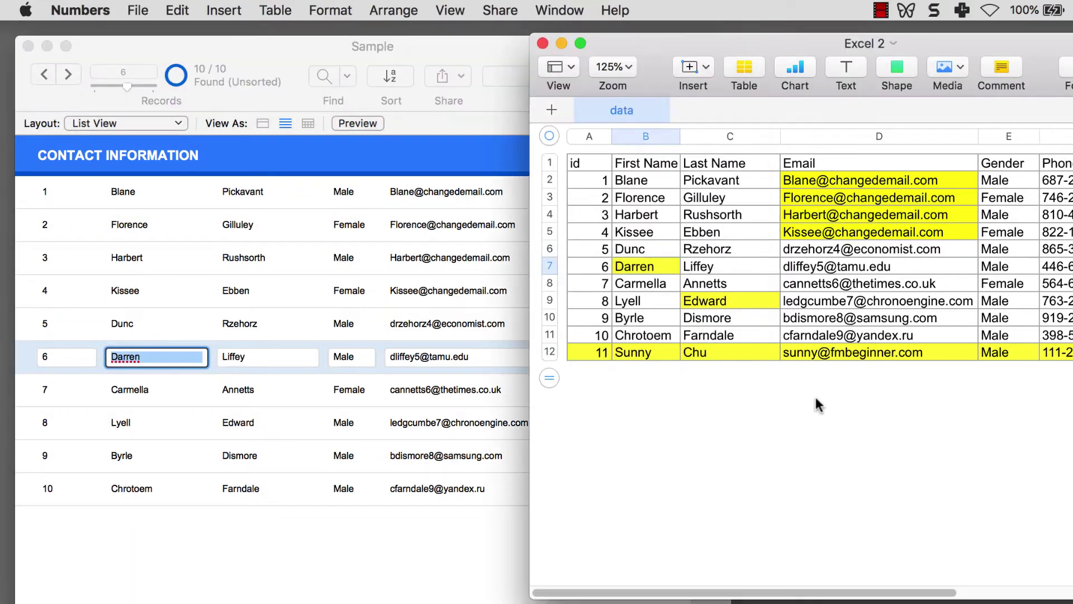
left_click(707, 302)
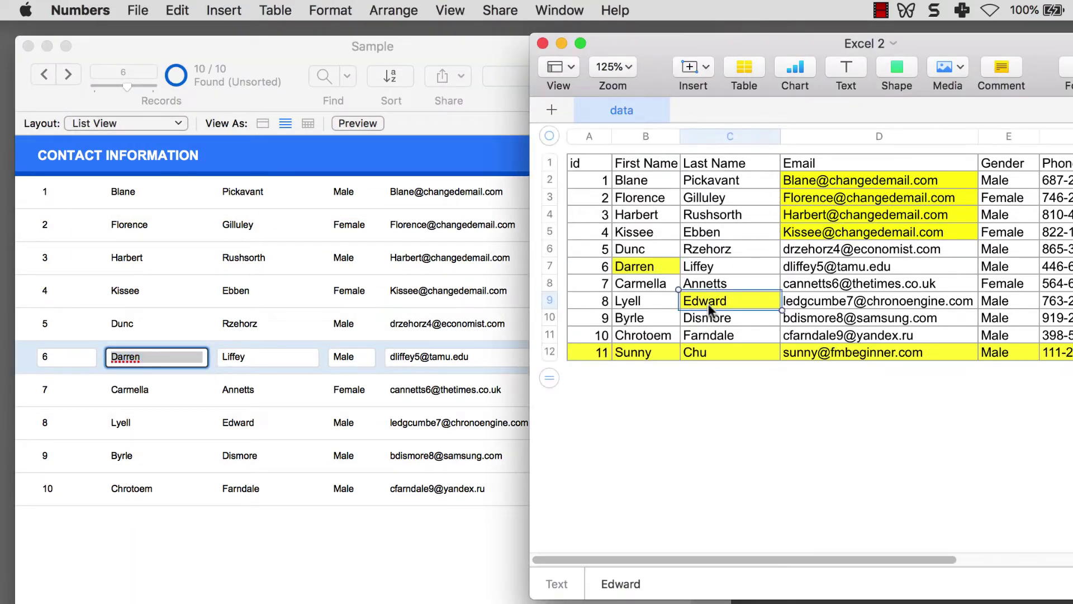
left_click(263, 425)
left_click_drag(264, 424, 200, 426)
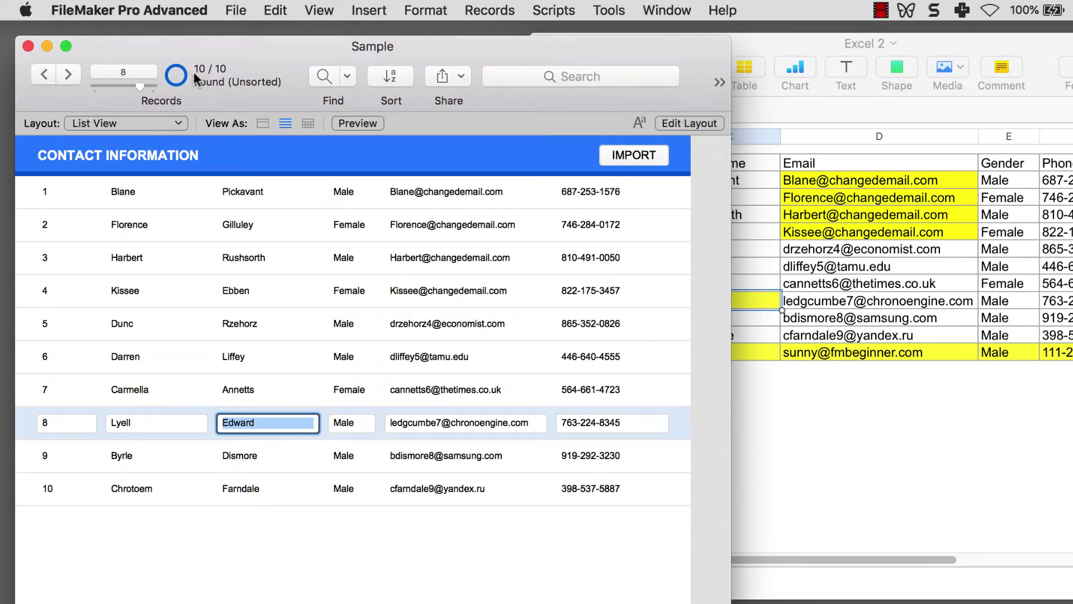
Examine all the data rows in the Excel 2 spreadsheet and its last row with id 11.
left_click(887, 361)
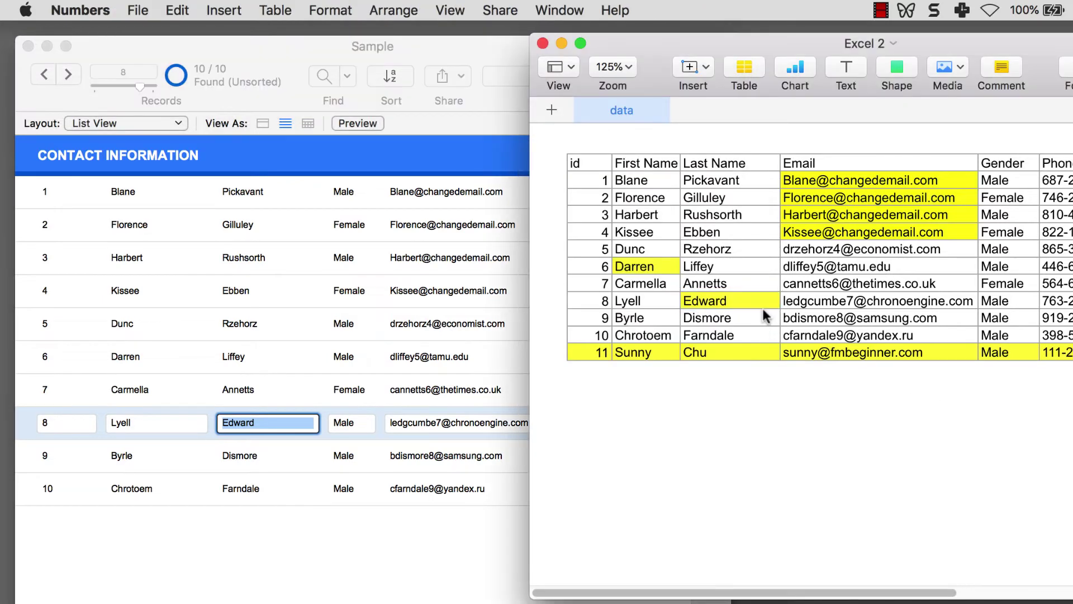
left_click_drag(594, 180, 1062, 357)
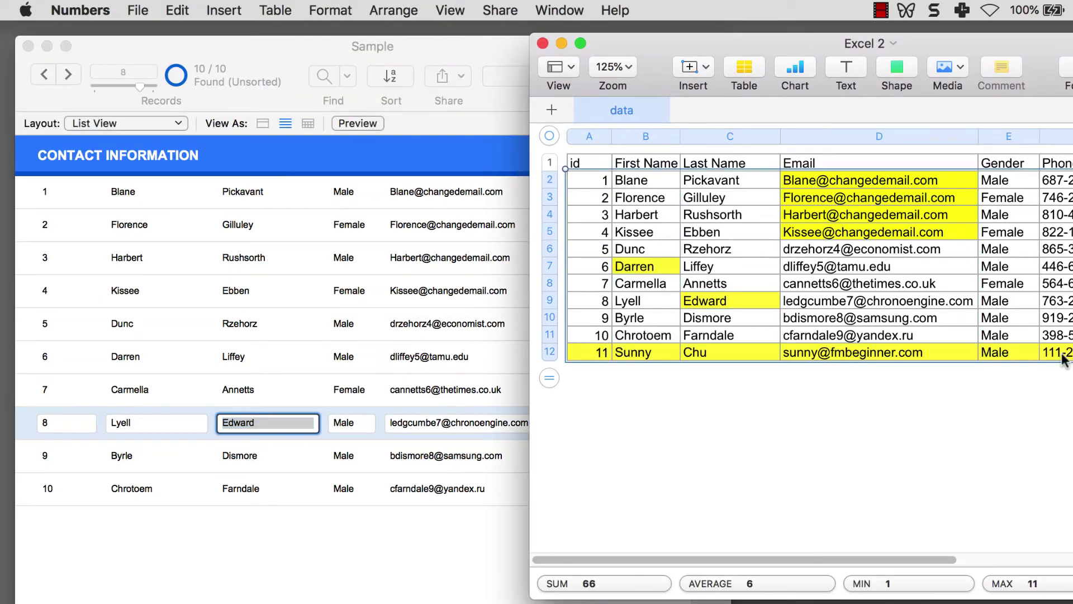
left_click(603, 352)
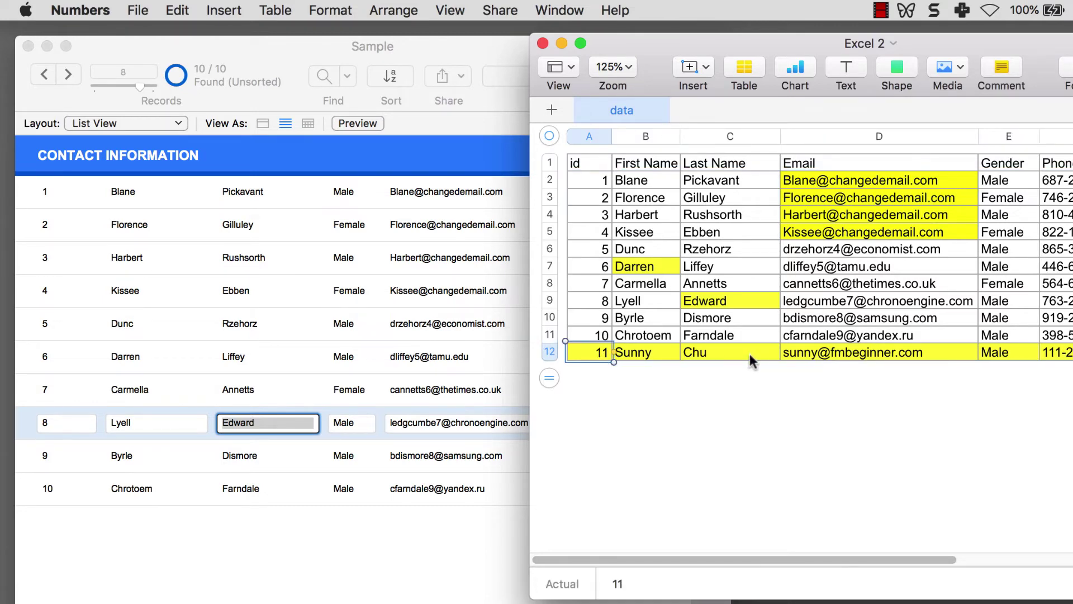
Return to FileMaker and open the Excel 2 workbook again for another record import.
left_click(207, 76)
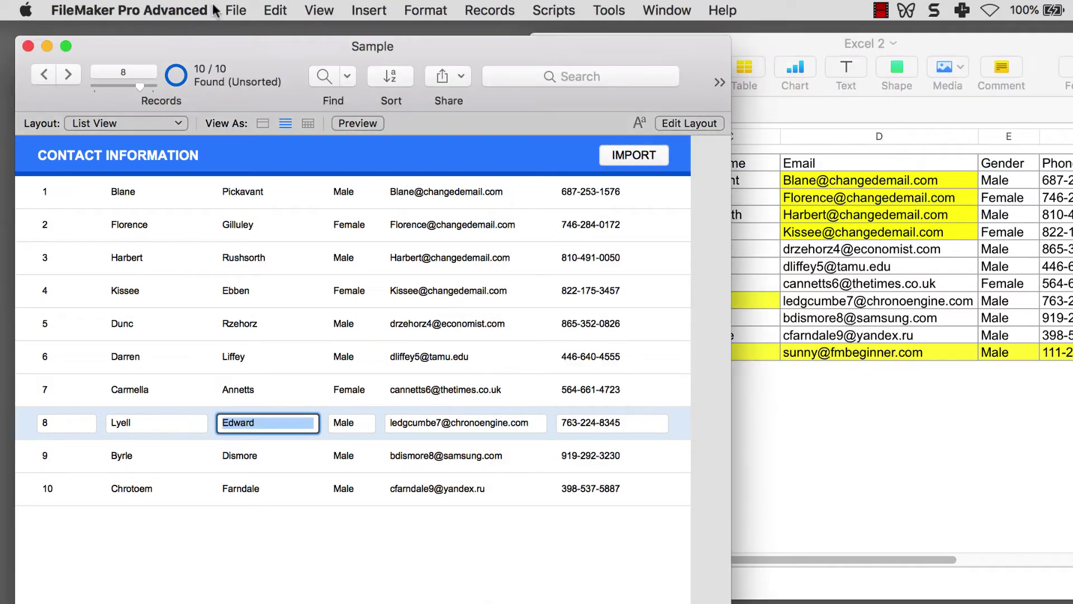
left_click(236, 10)
mouse_move(373, 316)
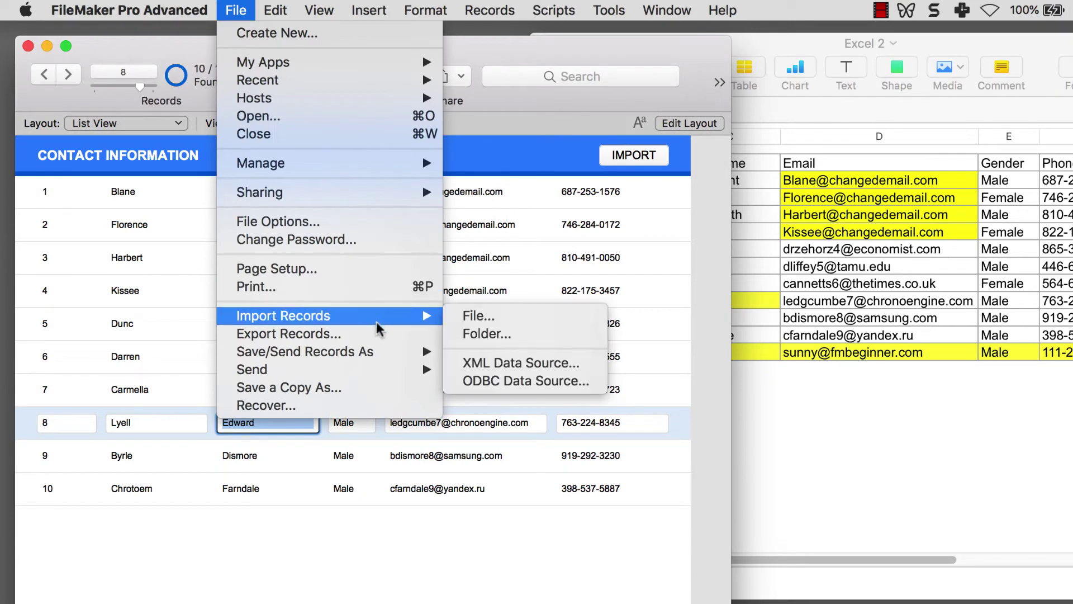
left_click(478, 315)
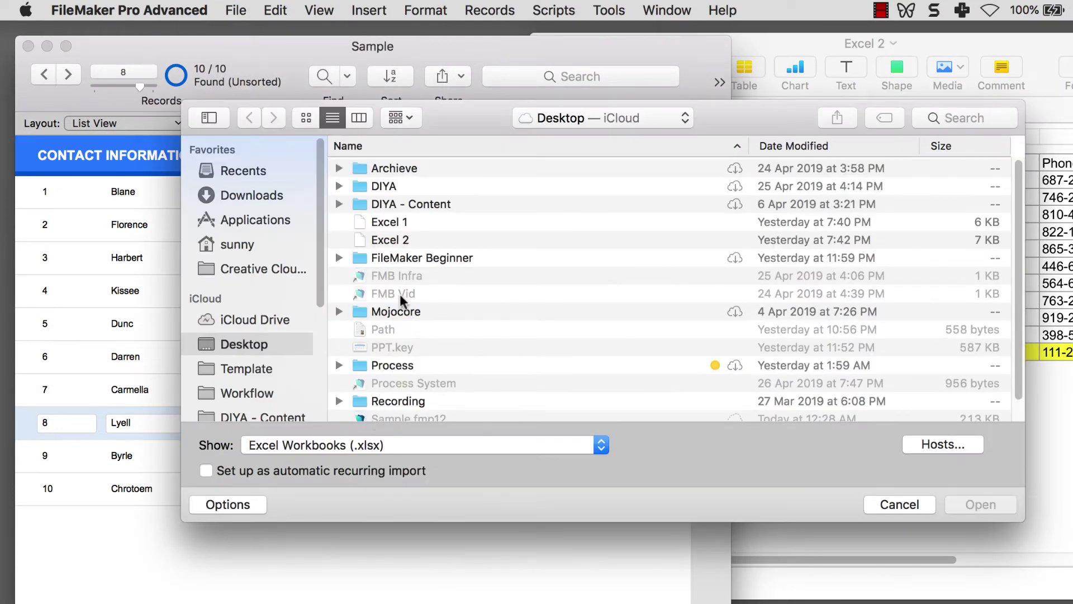
left_click(389, 240)
double_click(388, 237)
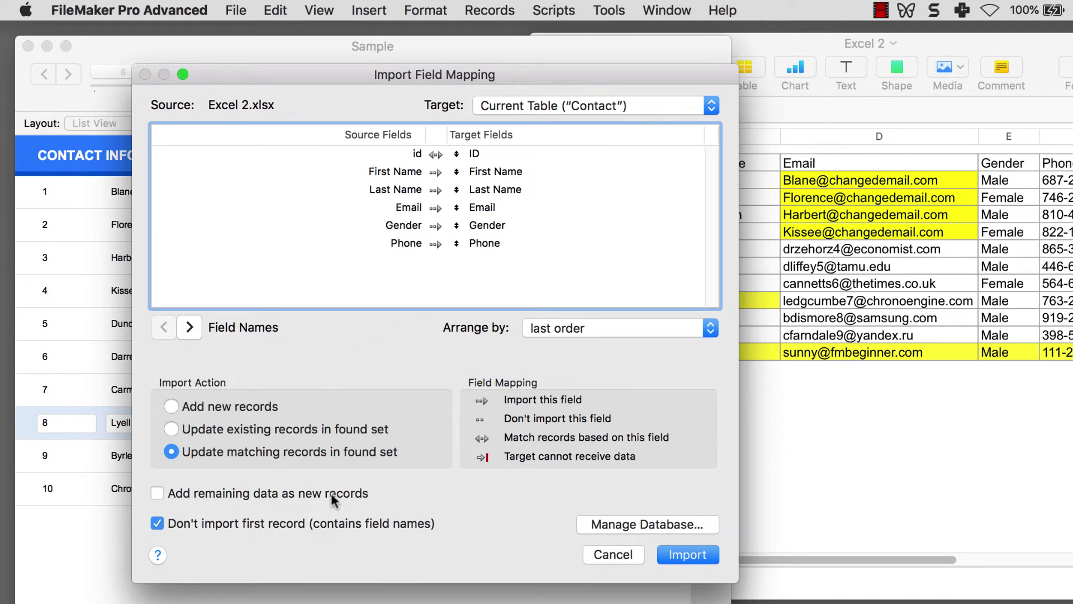
Enable Add remaining data as new records and run the matching import into the Contact table.
left_click(157, 494)
left_click(682, 549)
left_click(707, 314)
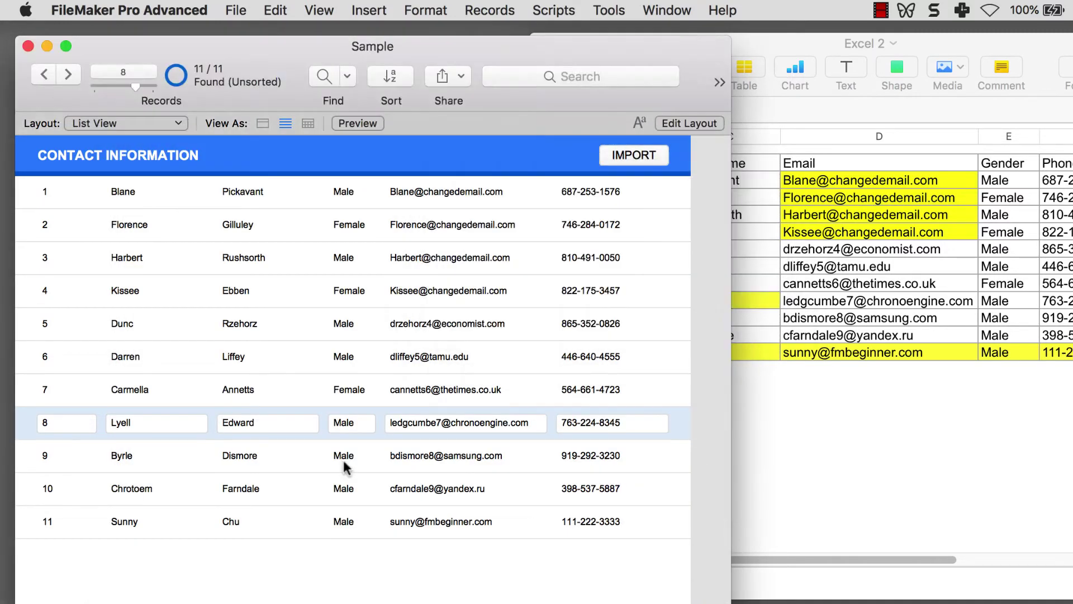
Compare contact 11 in FileMaker with its Excel 2 row, and review ids 1 to 10 in the spreadsheet.
left_click(57, 524)
left_click(743, 519)
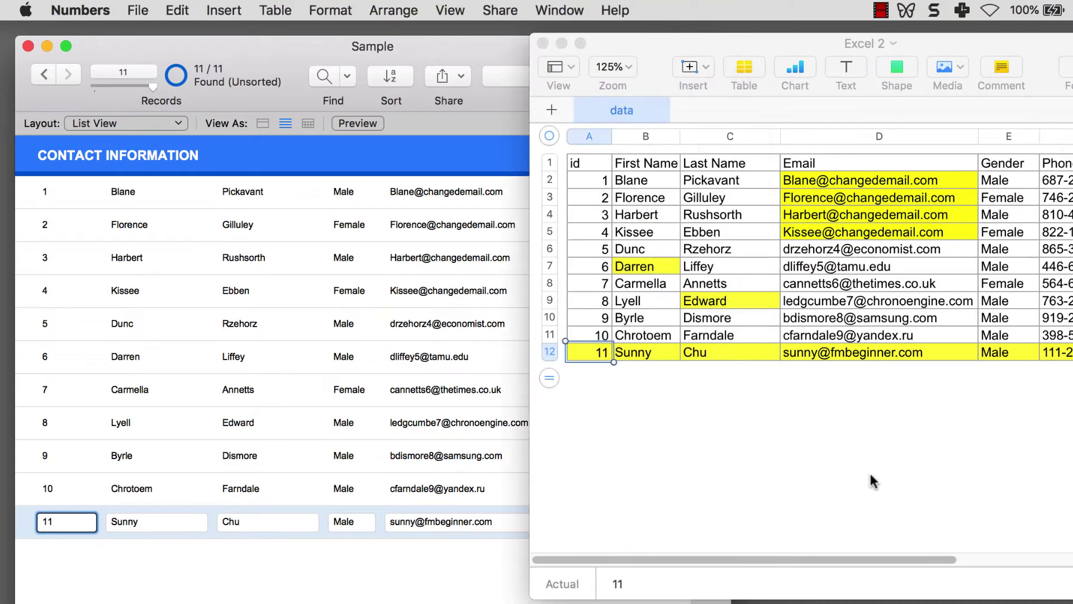
left_click_drag(596, 180, 597, 335)
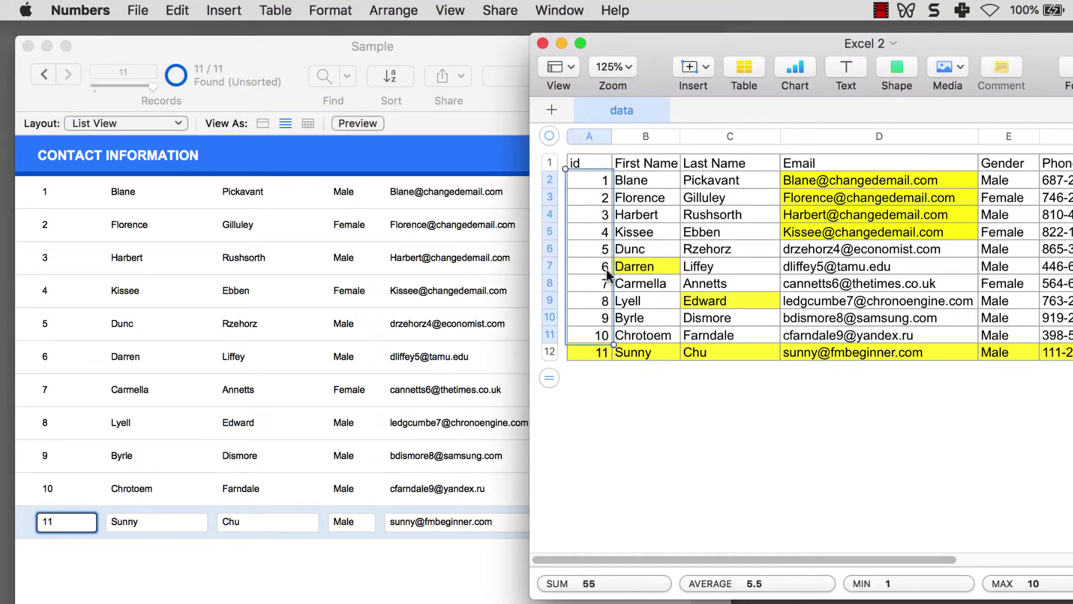
left_click(598, 180)
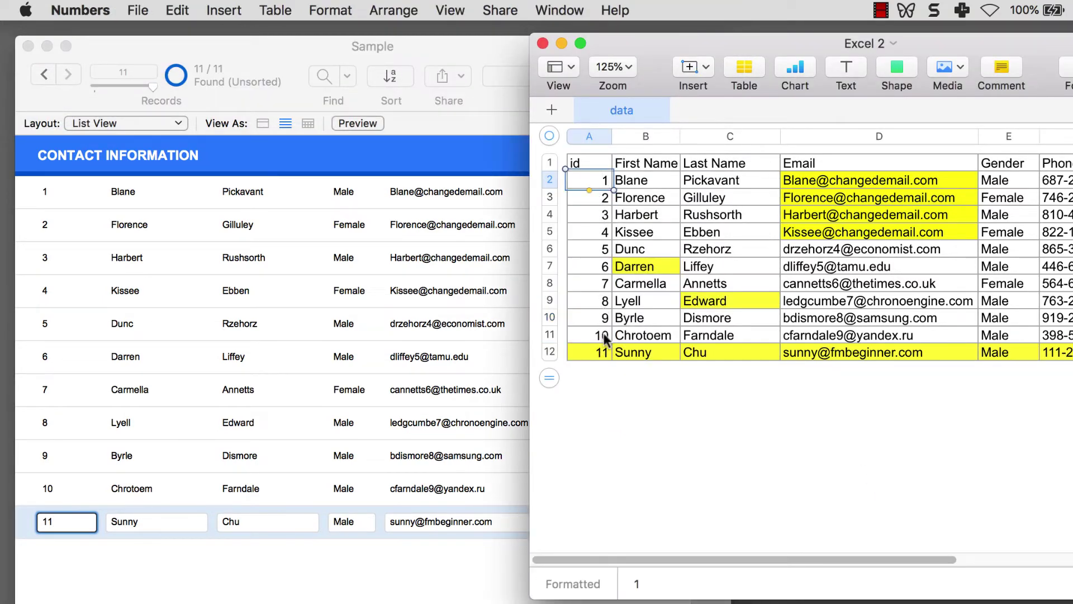
left_click(590, 355)
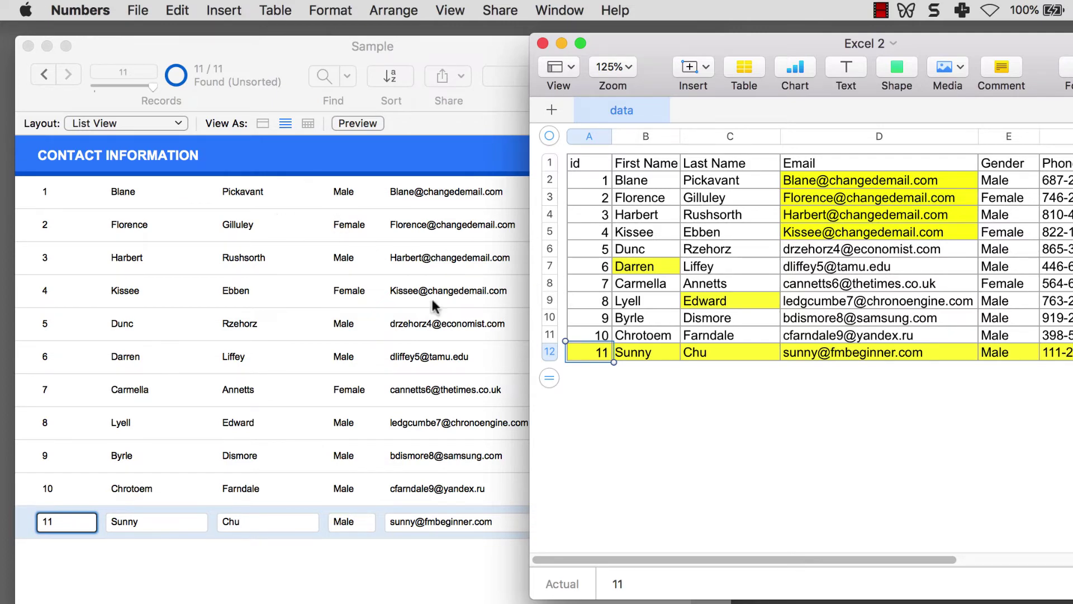
left_click(100, 558)
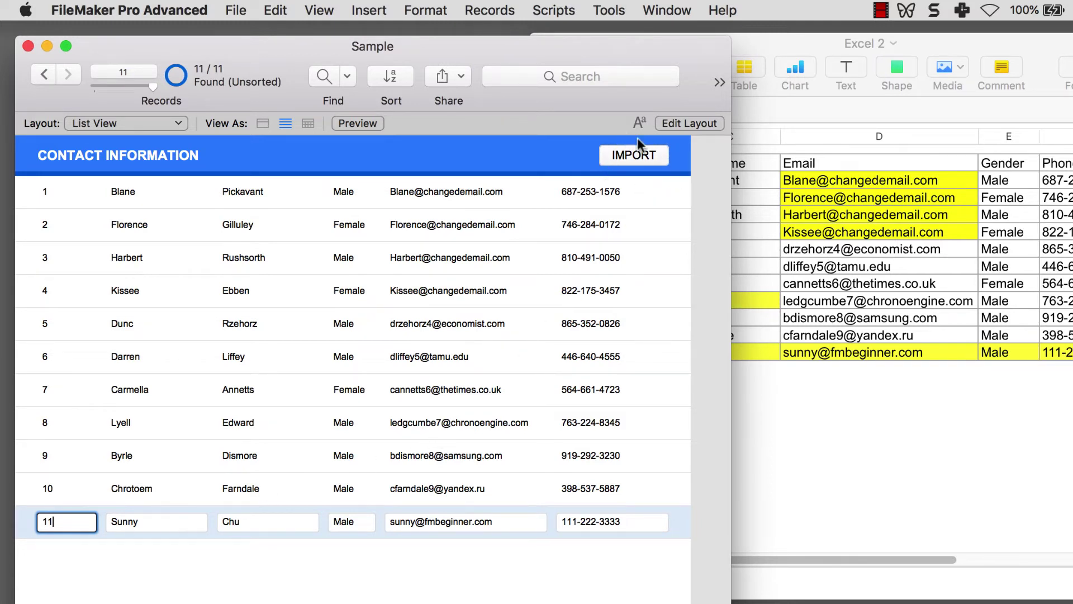
Close the Excel 2 spreadsheet and go to the Finder desktop.
left_click(783, 45)
left_click(543, 43)
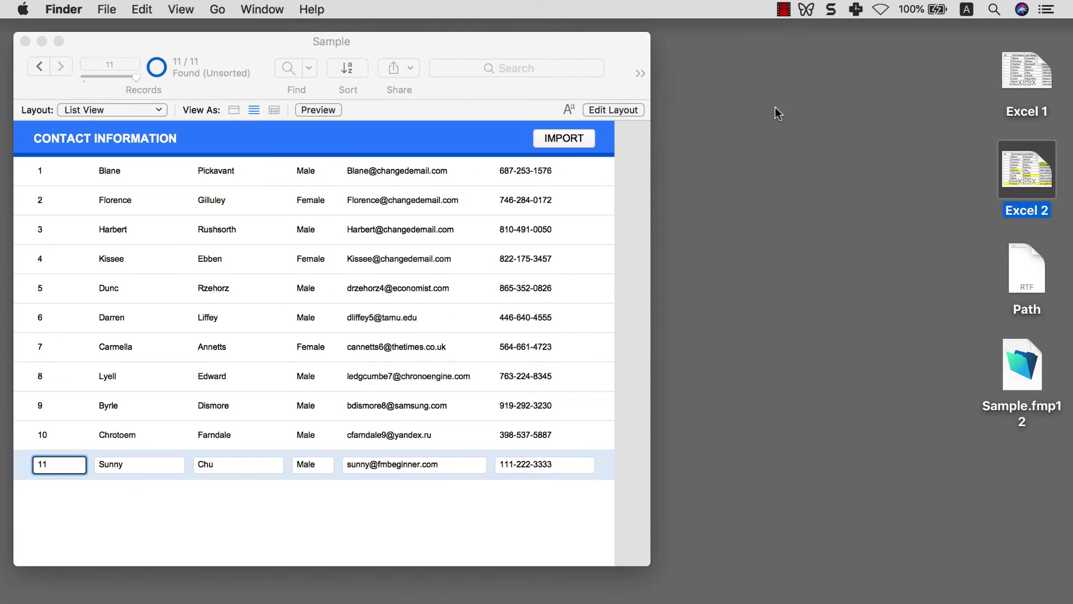
left_click(776, 108)
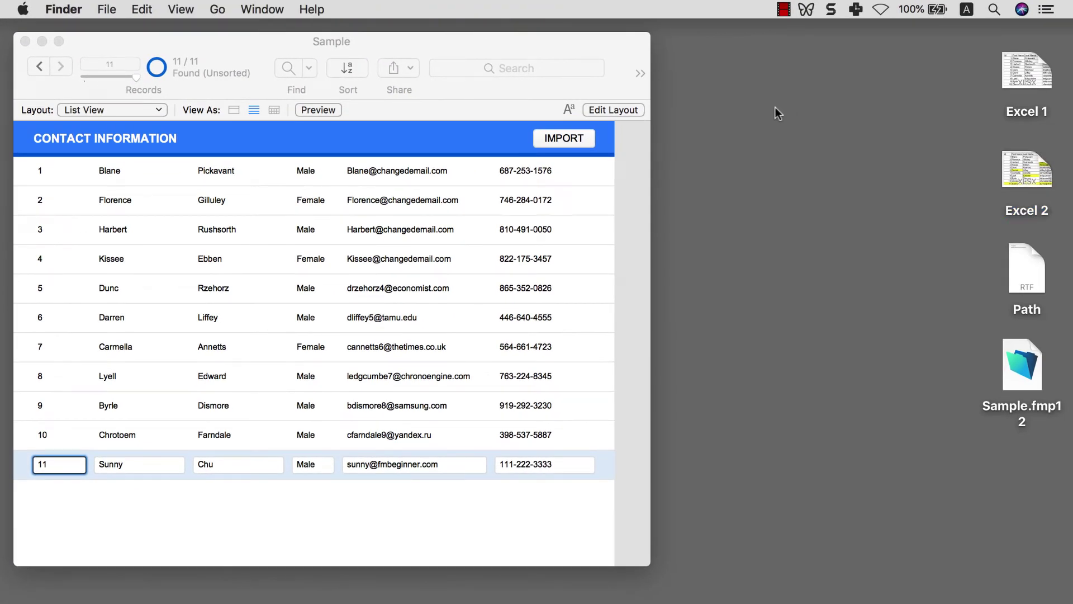
Duplicate the Excel 1 file on the desktop and move the copy to the empty area beside the FileMaker window.
left_click(1021, 64)
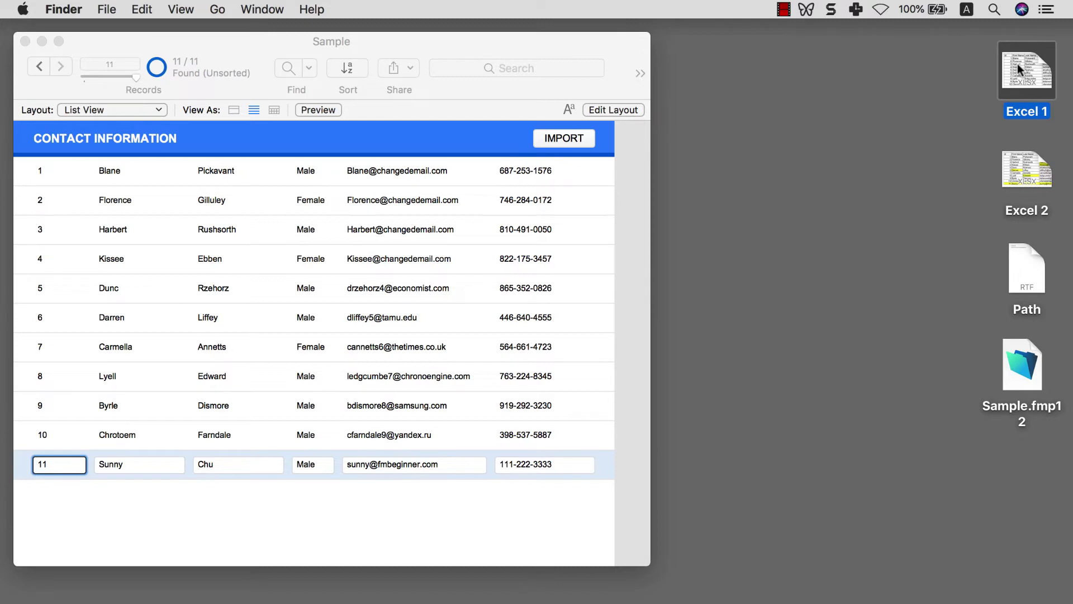
key("super+d")
left_click(911, 88)
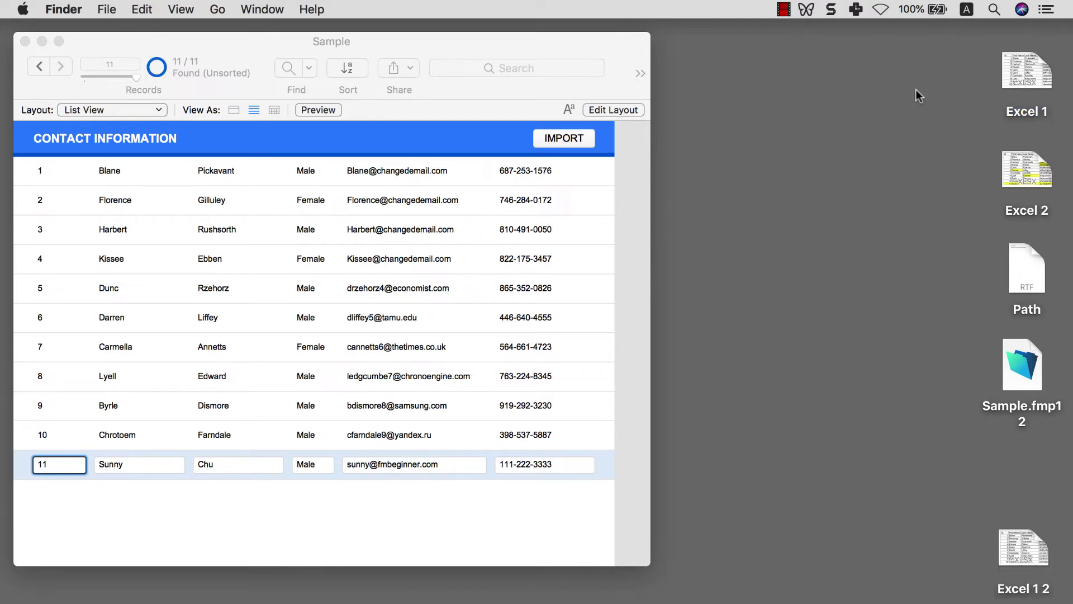
left_click_drag(1021, 539, 834, 96)
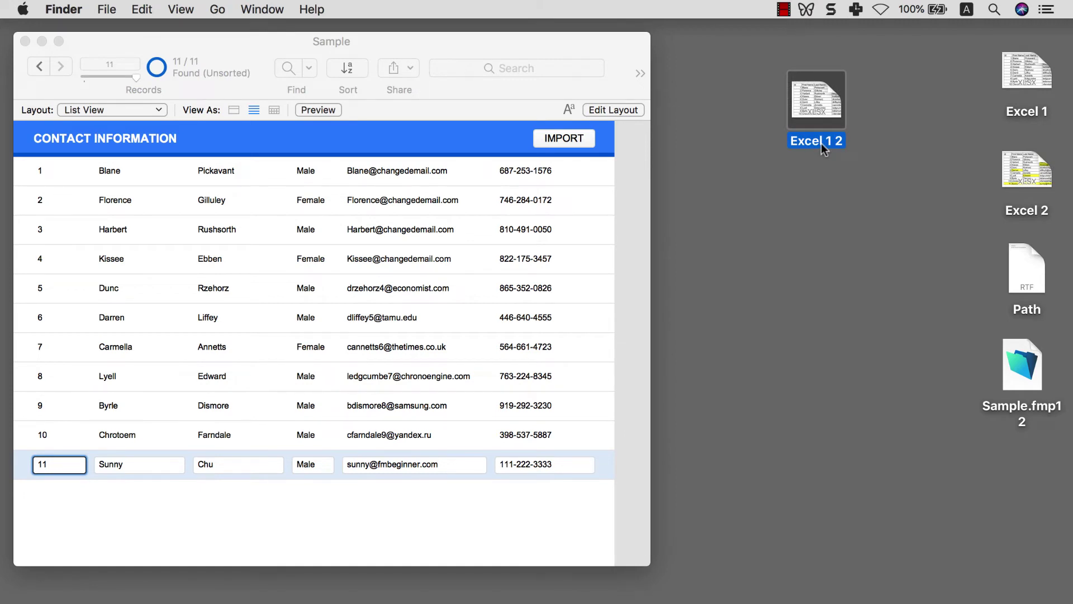
Rename the duplicated Excel 1 file on the desktop as Target.xlsx.
type("Target.xlsx")
key("Return")
left_click(853, 178)
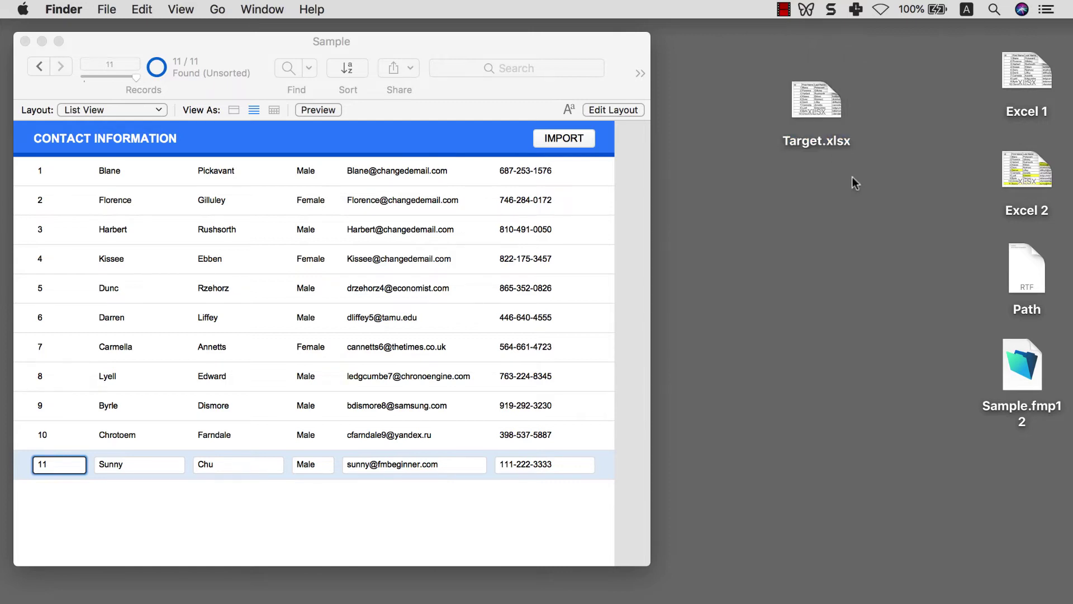
left_click(830, 112)
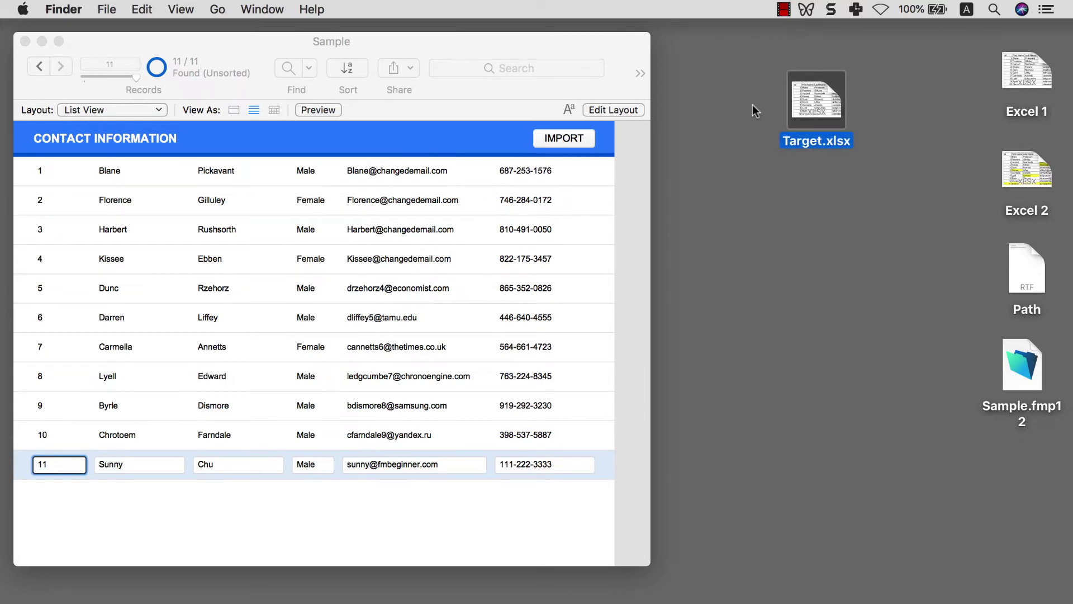
left_click(790, 169)
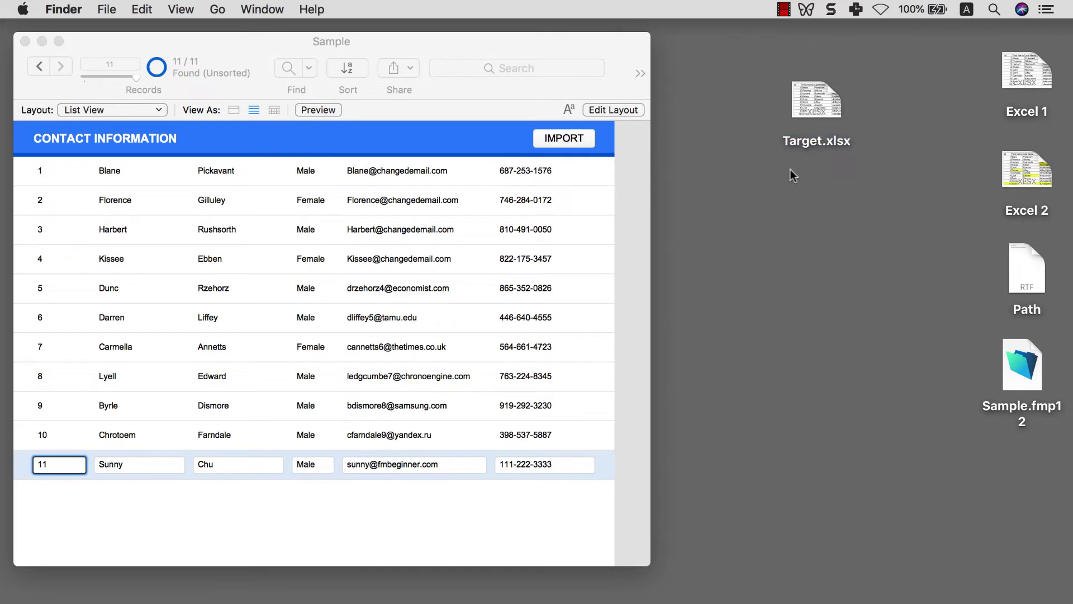
left_click(790, 143)
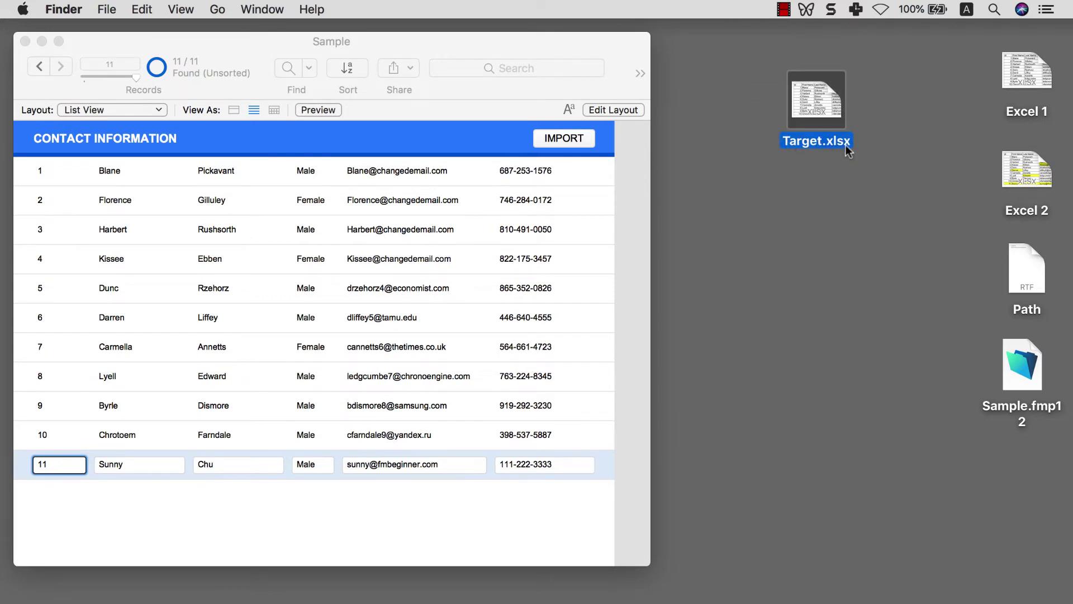
Switch to FileMaker Pro Advanced and create a script named Import Script in the Script Workspace.
left_click(563, 107)
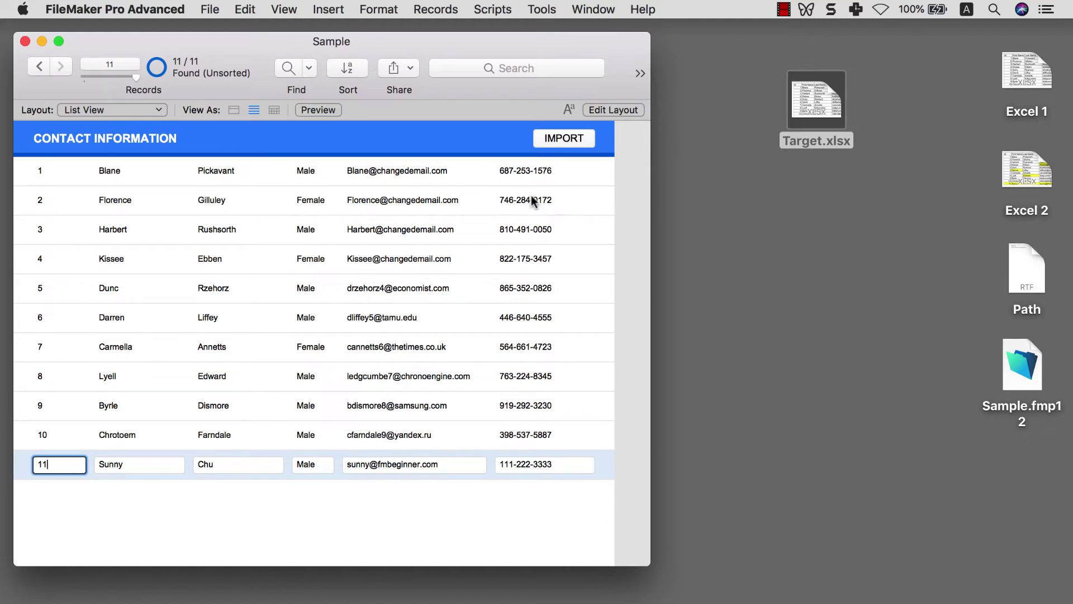
left_click(493, 10)
left_click(495, 26)
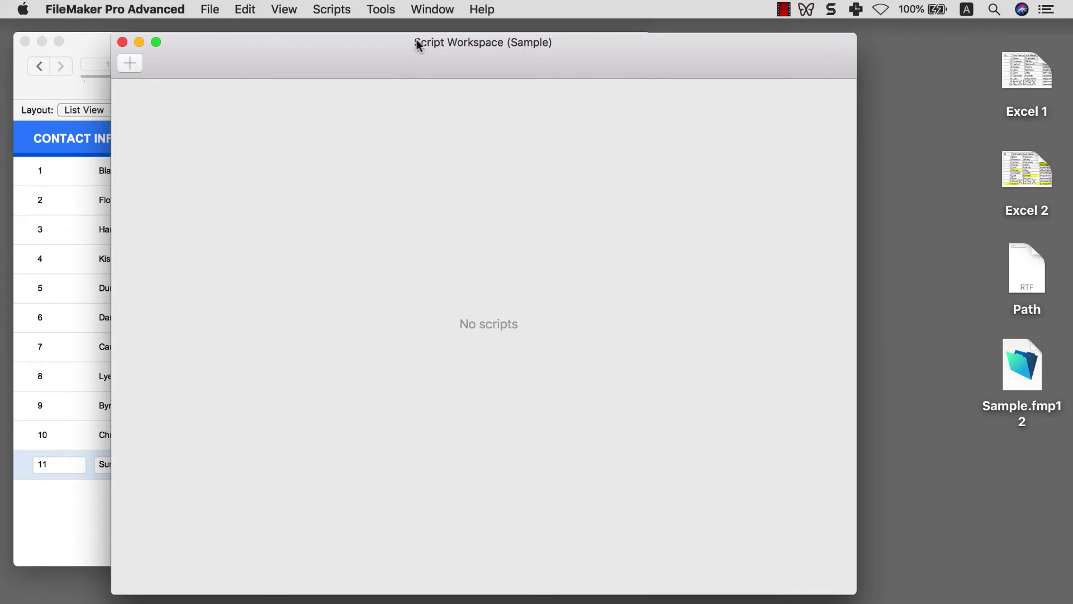
left_click(139, 64)
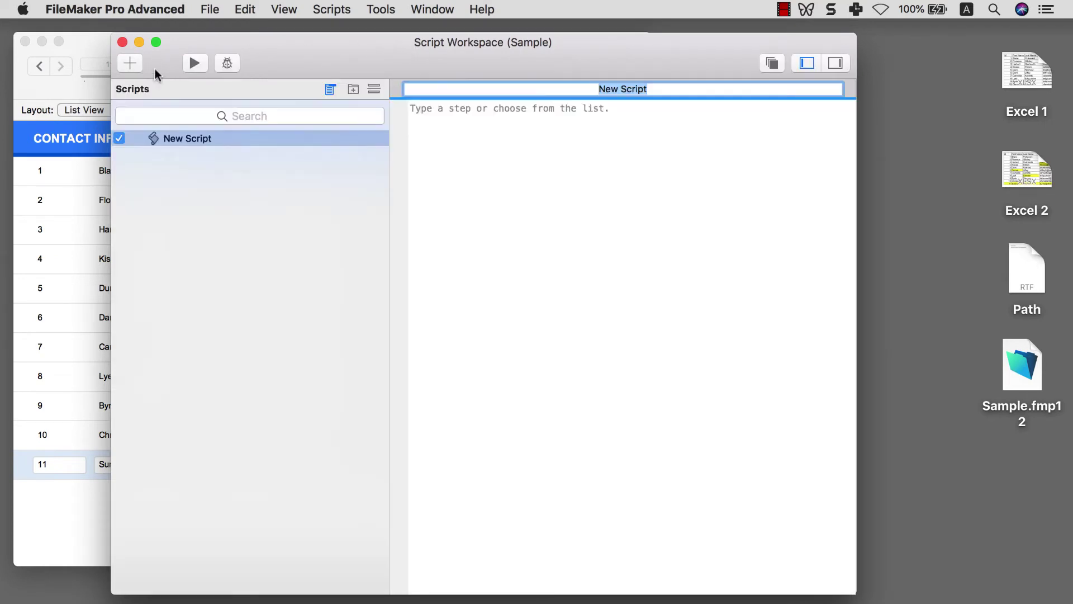
type("Import Script")
key("Return")
Put the contact list into Layout mode and assign the newly created script to the IMPORT button.
left_click_drag(432, 68, 574, 216)
left_click(498, 143)
key("super+l")
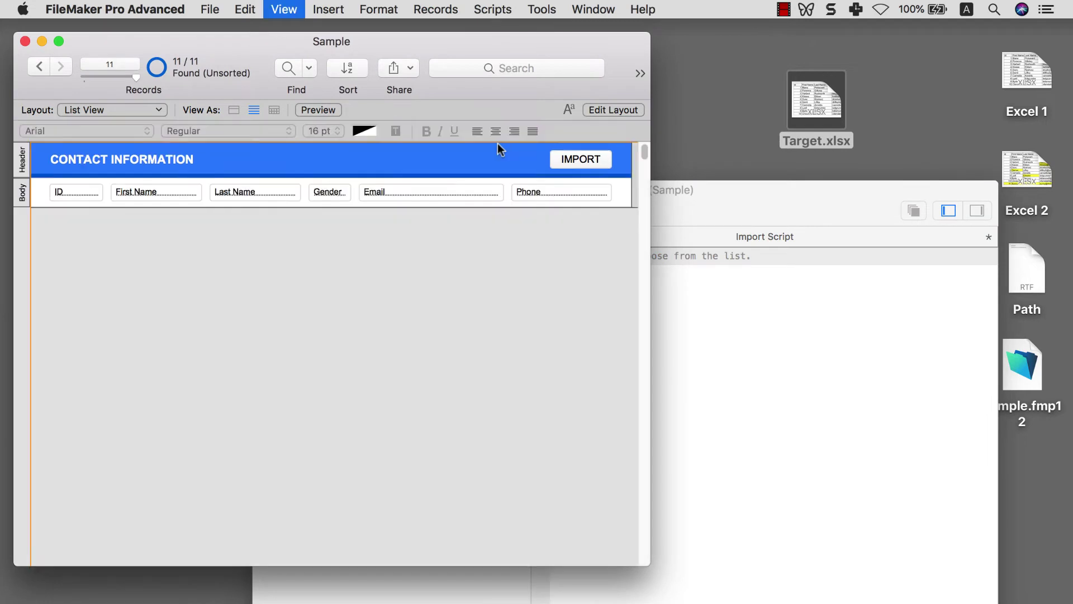
right_click(575, 156)
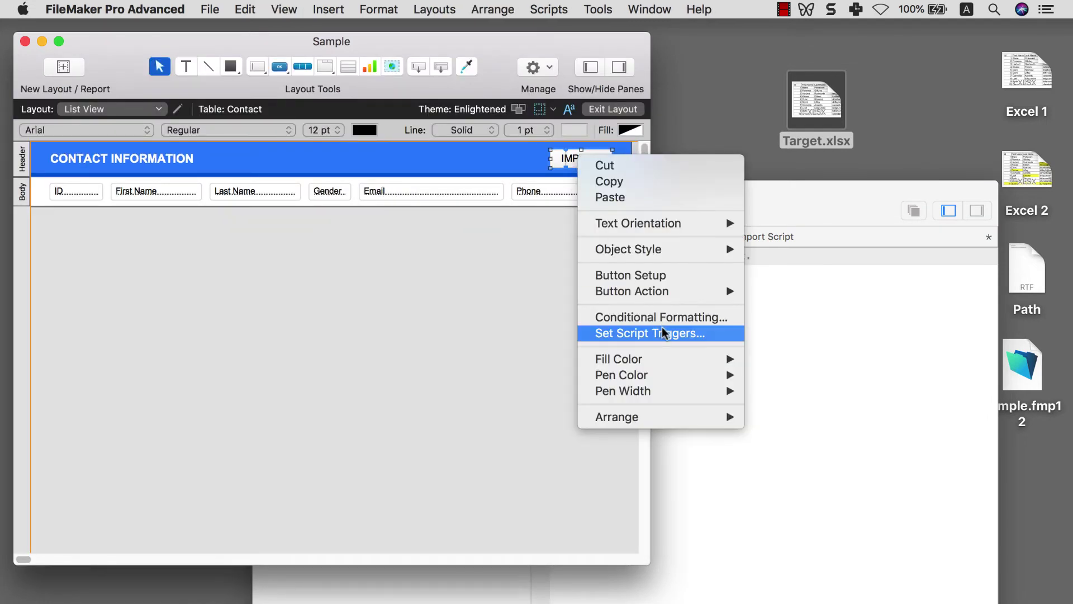
left_click(561, 168)
double_click(555, 158)
left_click(839, 324)
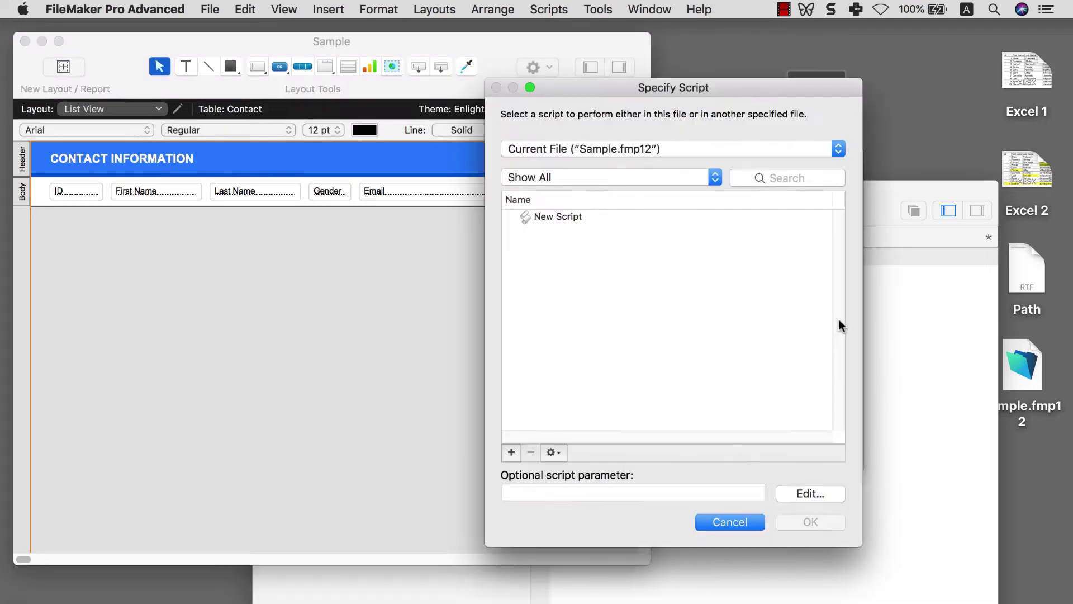
double_click(546, 216)
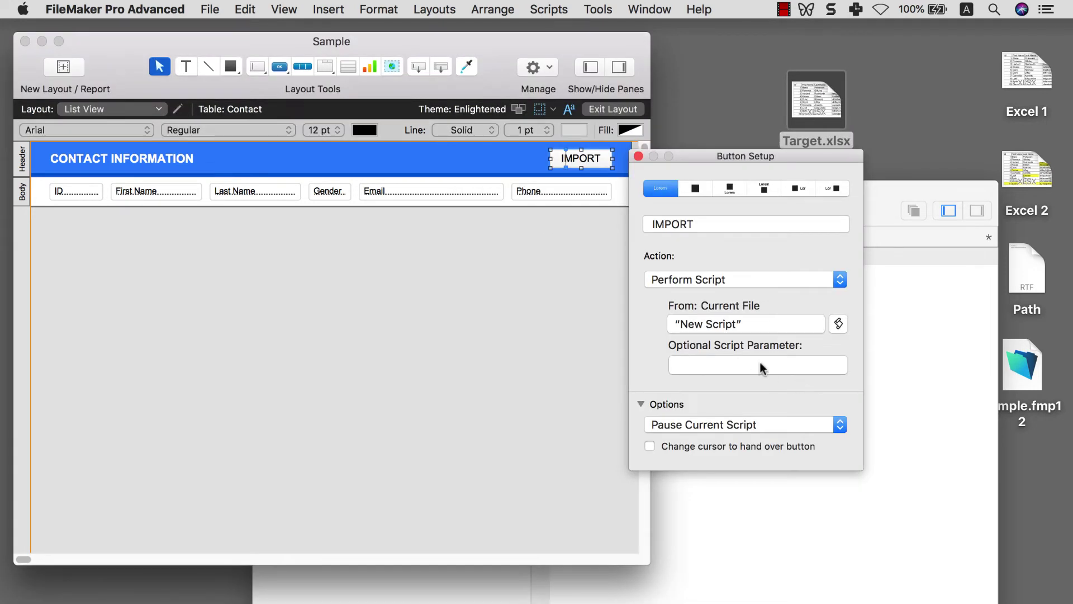
Save Import Script under its new name and reopen the IMPORT button's setup to check the assigned script.
left_click(922, 383)
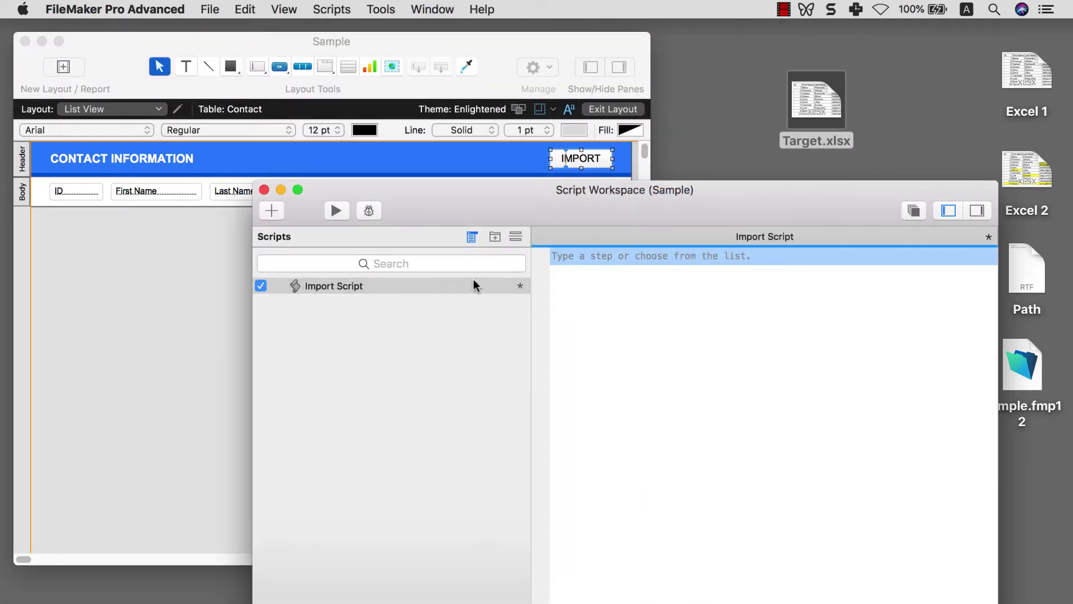
left_click_drag(605, 207, 623, 112)
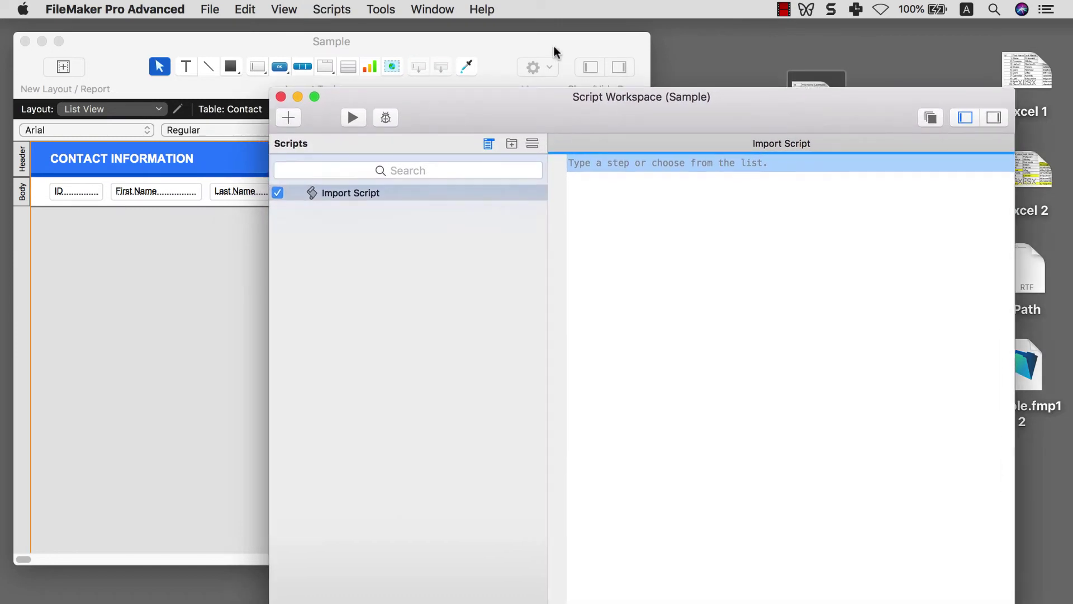
left_click(554, 45)
double_click(586, 163)
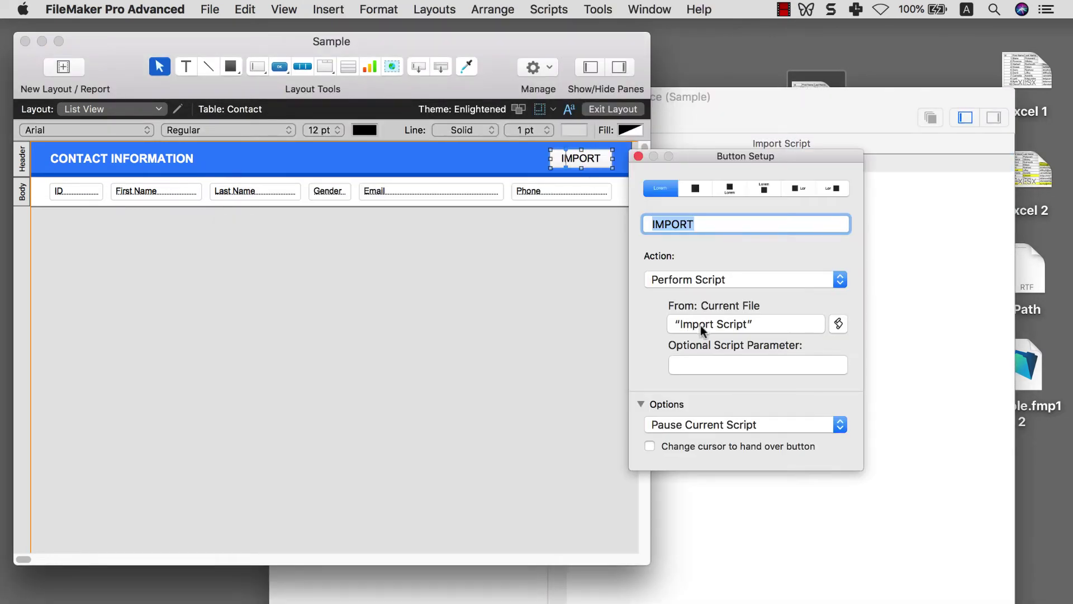
Add an Import Records step to Import Script.
left_click(927, 285)
left_click_drag(775, 104, 701, 46)
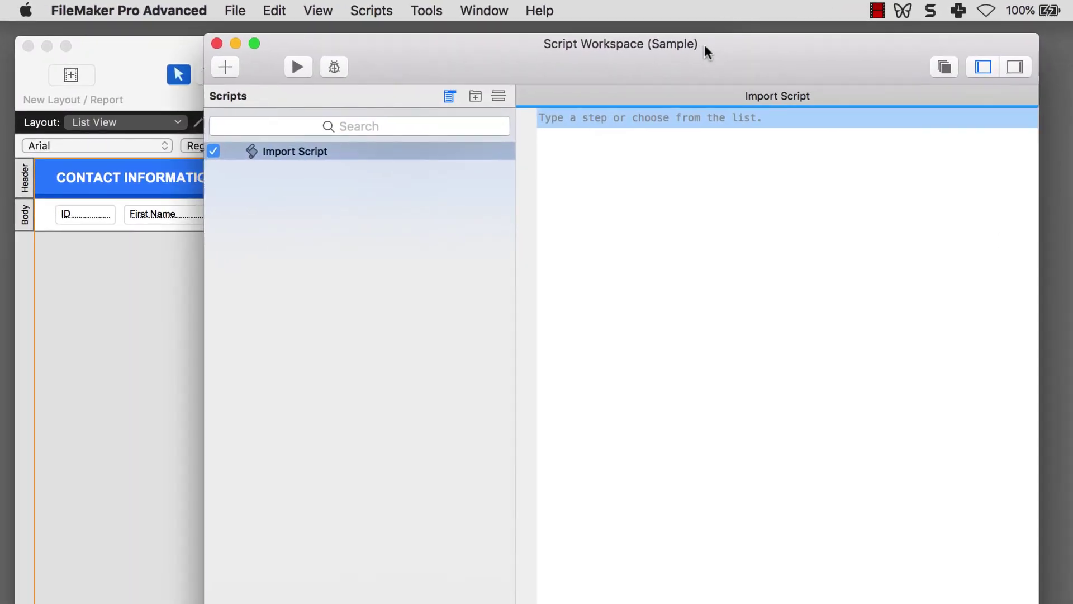
left_click(677, 124)
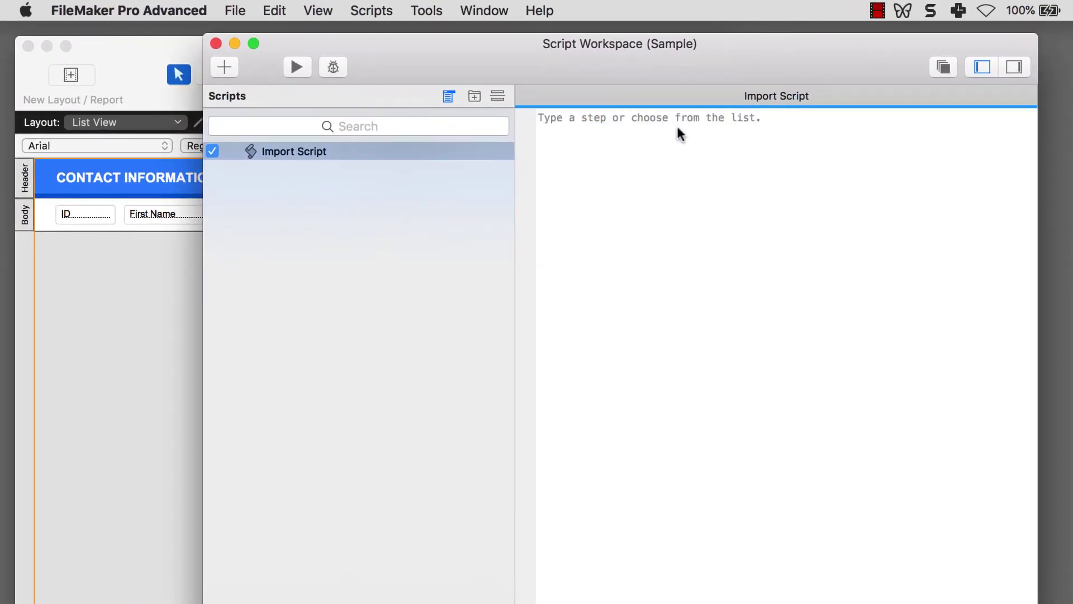
type("impo")
key("Return")
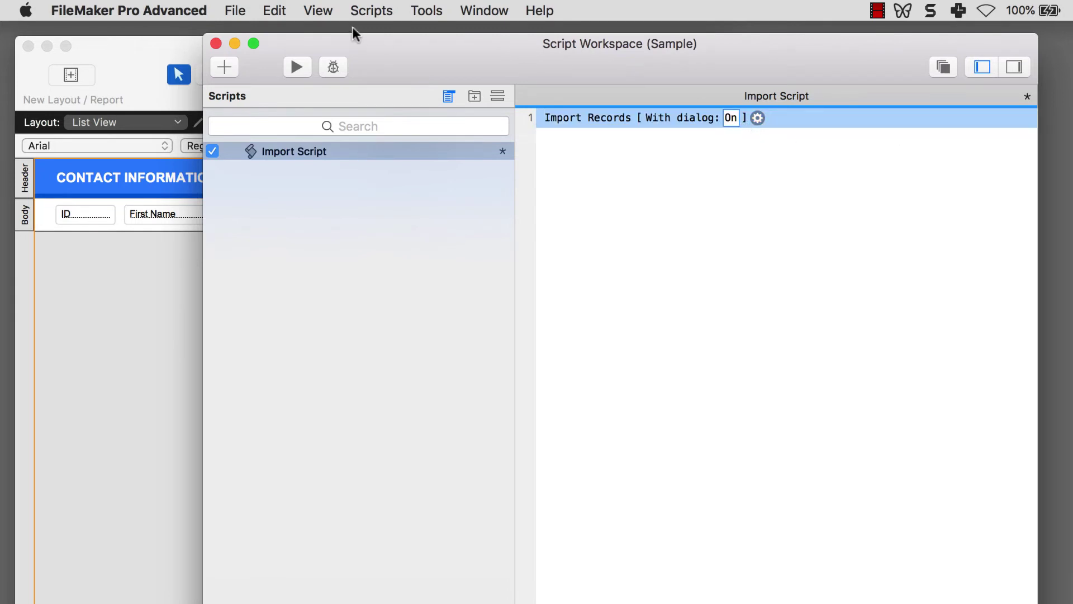
left_click(242, 16)
mouse_move(319, 317)
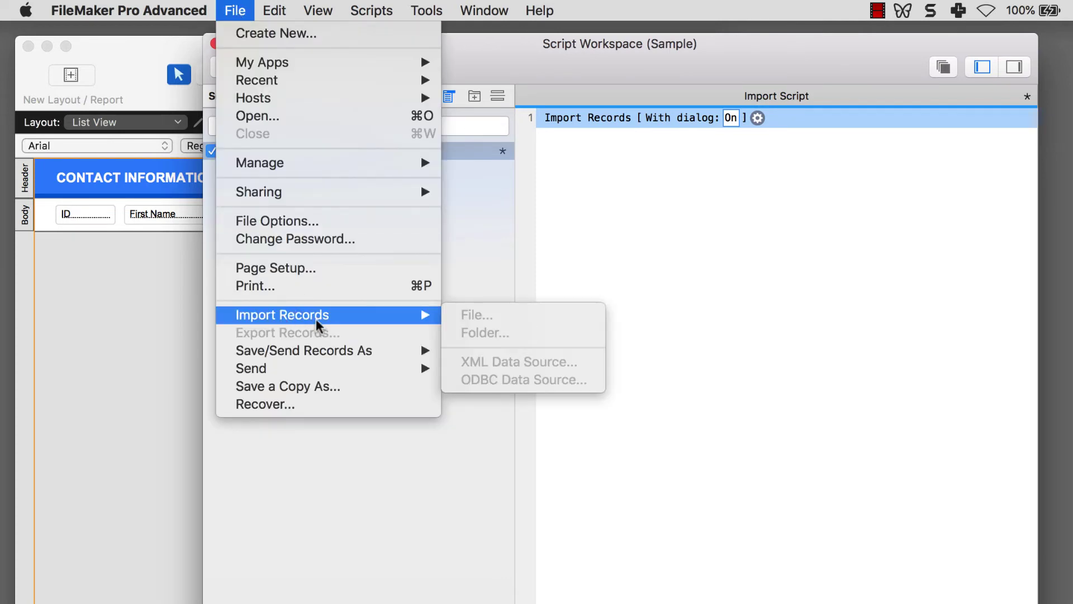
left_click(699, 286)
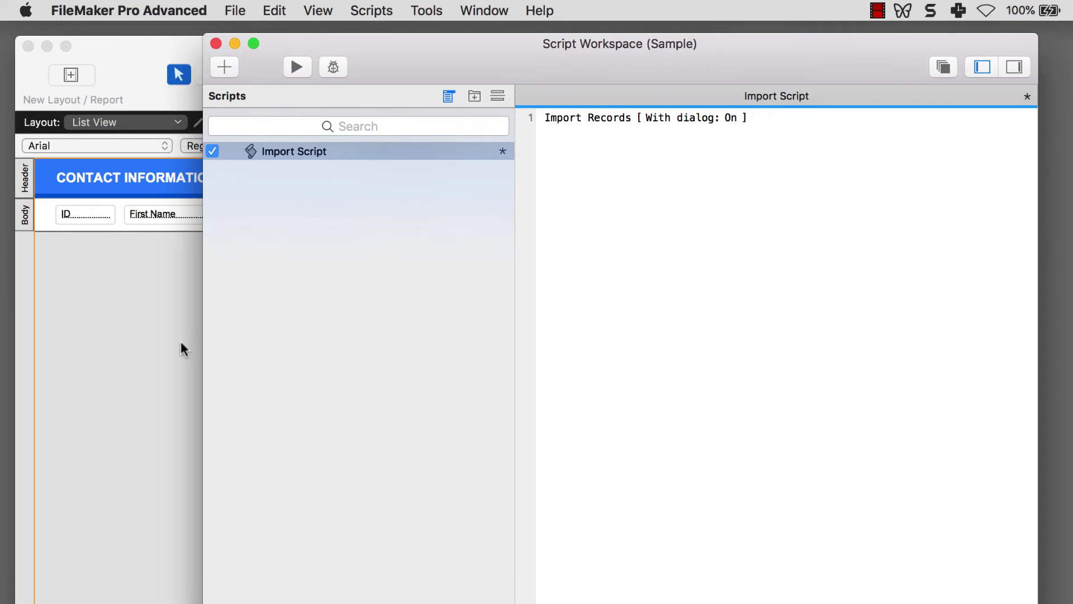
Save Import Script and return the contact list layout to Browse mode.
key("super+s")
left_click(143, 293)
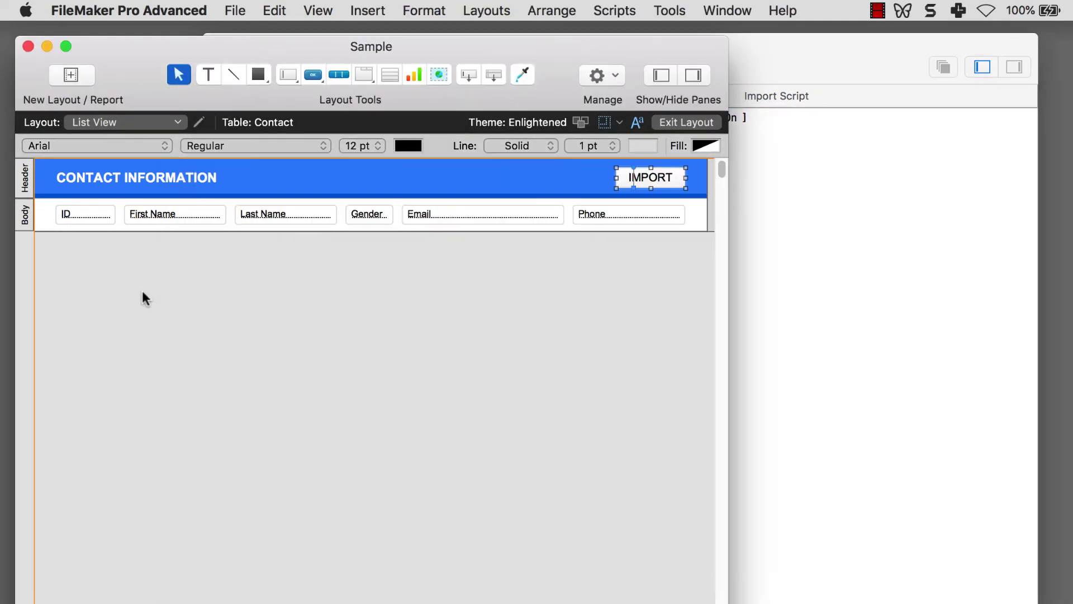
key("super+b")
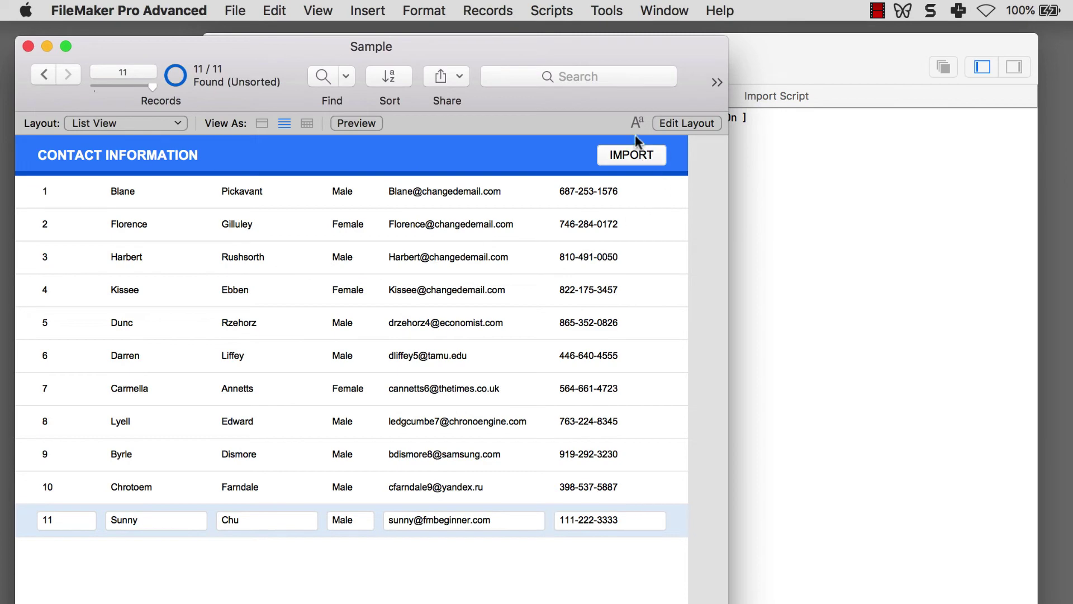
left_click(758, 165)
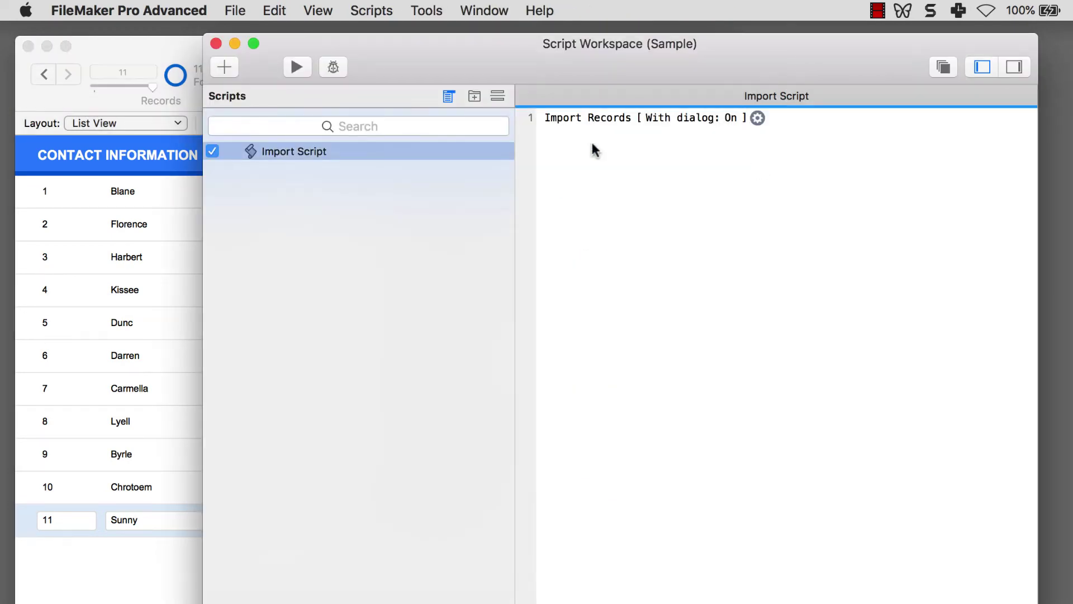
left_click(193, 45)
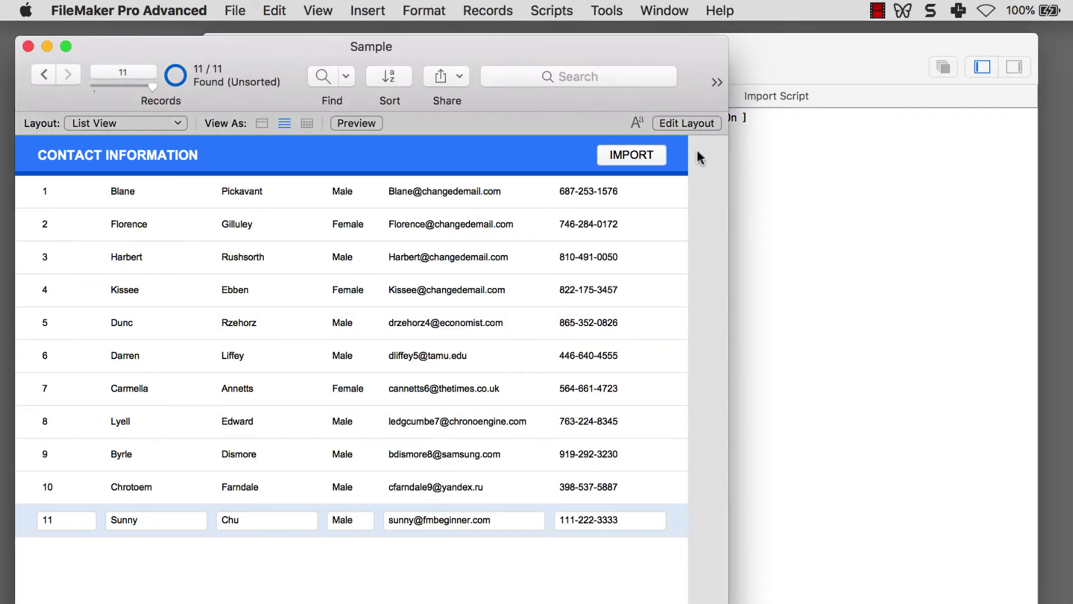
Test the IMPORT button with Excel 2 as the source, examine the field mapping, and cancel the import.
left_click(629, 153)
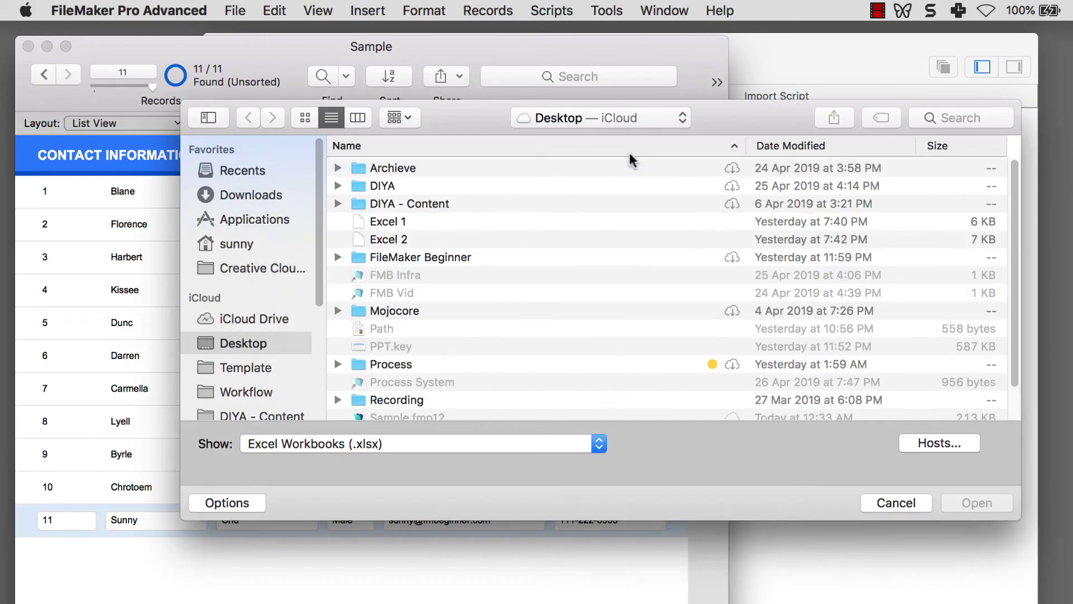
double_click(451, 238)
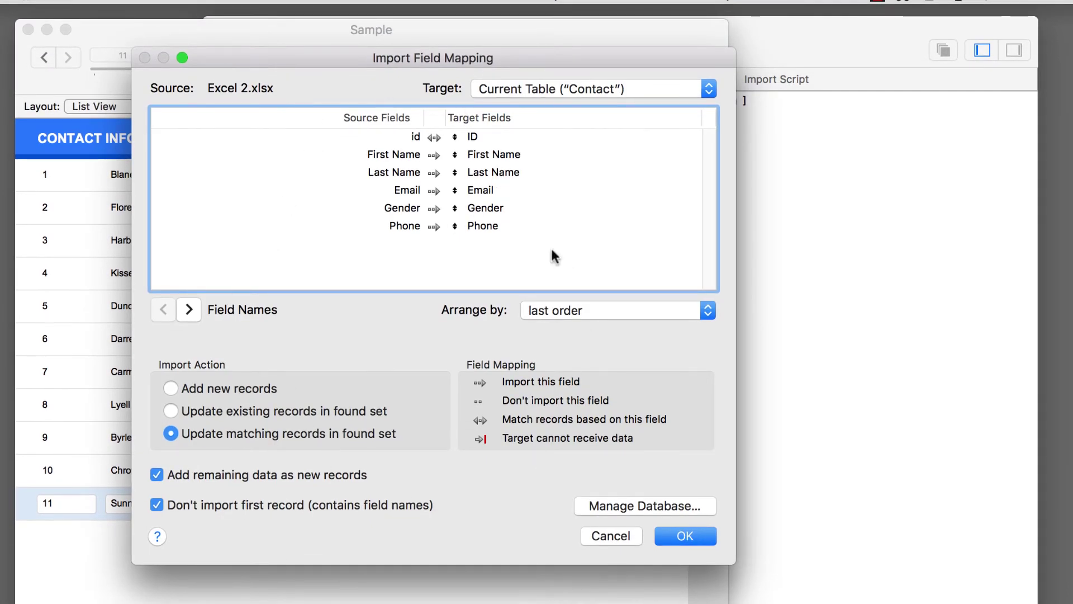
left_click(611, 536)
Resize the Script Workspace and move Target.xlsx beside it so both the script and the file are visible.
left_click(992, 346)
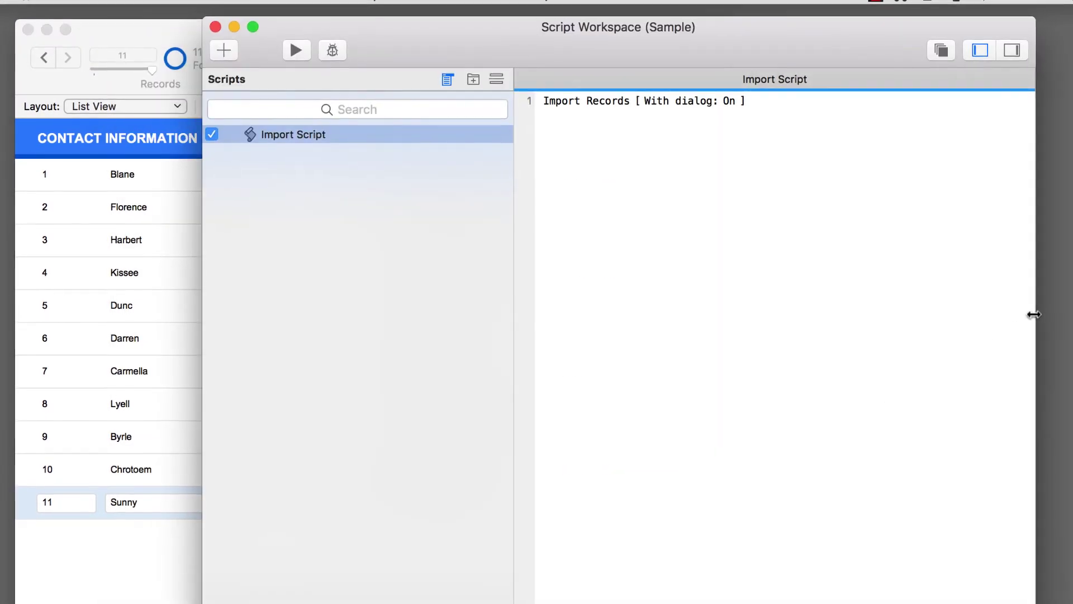
left_click_drag(1035, 311, 847, 312)
left_click_drag(810, 106, 932, 112)
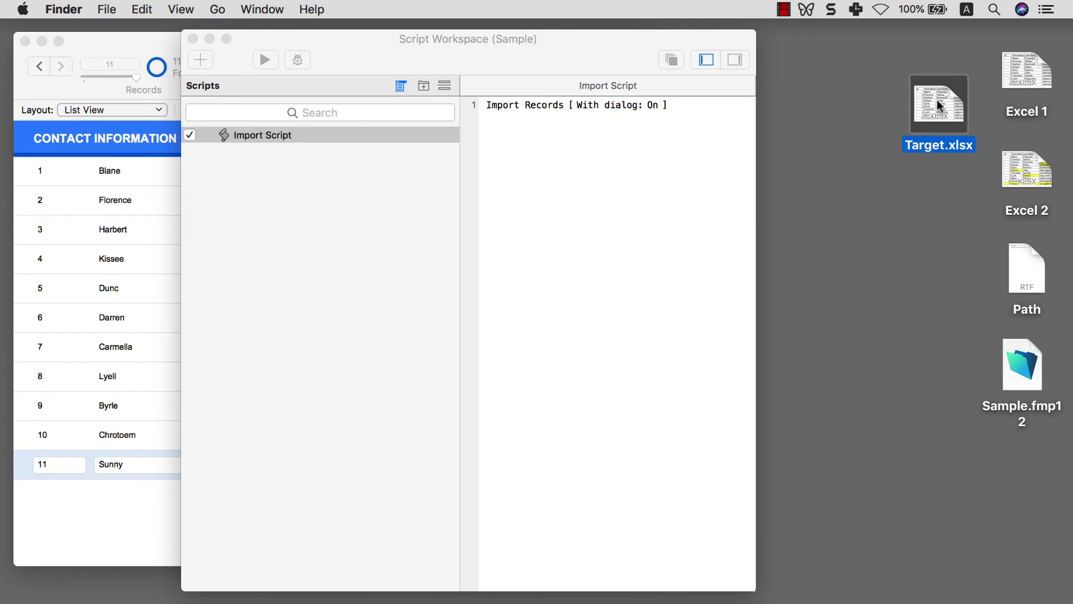
left_click(548, 105)
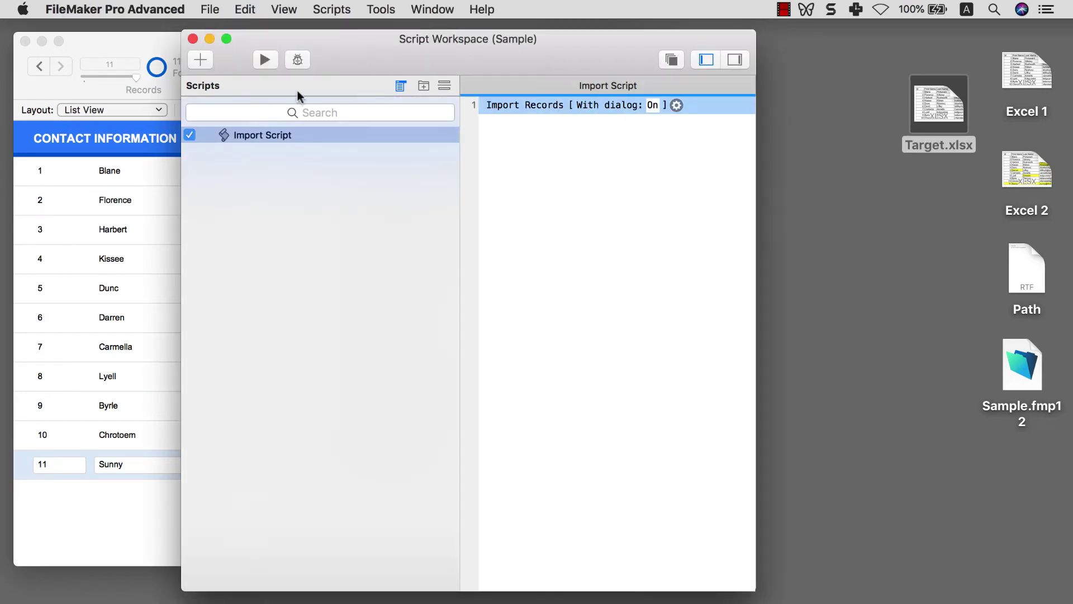
left_click(133, 162)
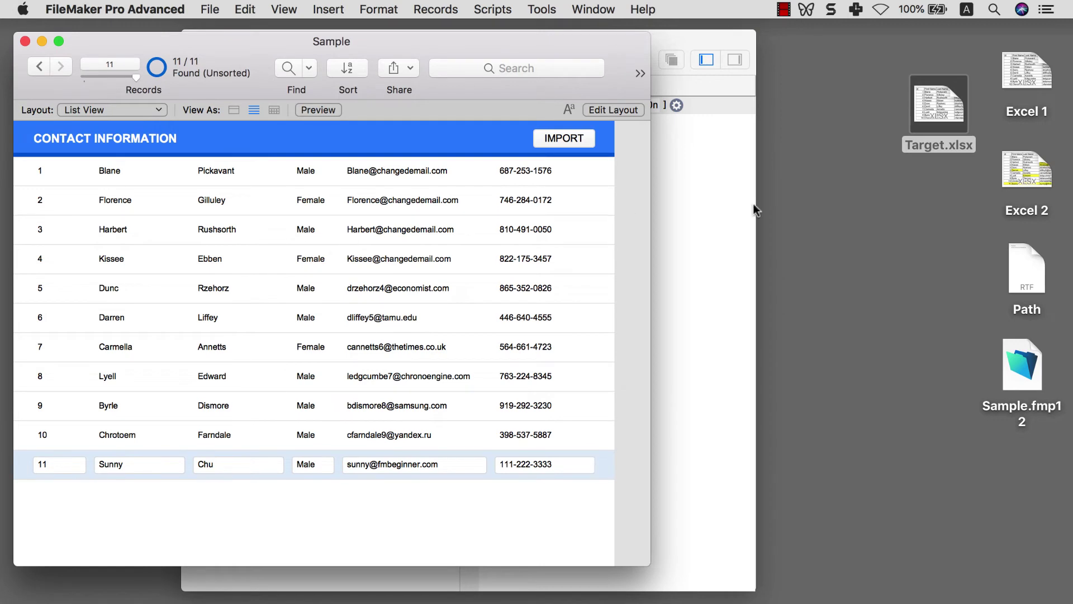
left_click(738, 216)
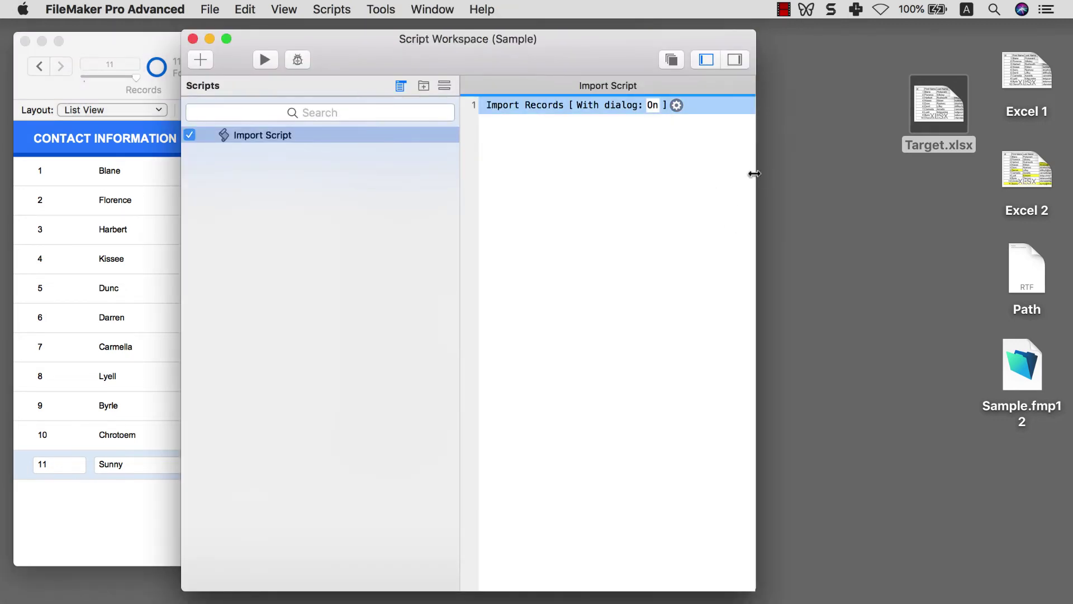
left_click_drag(754, 174, 870, 173)
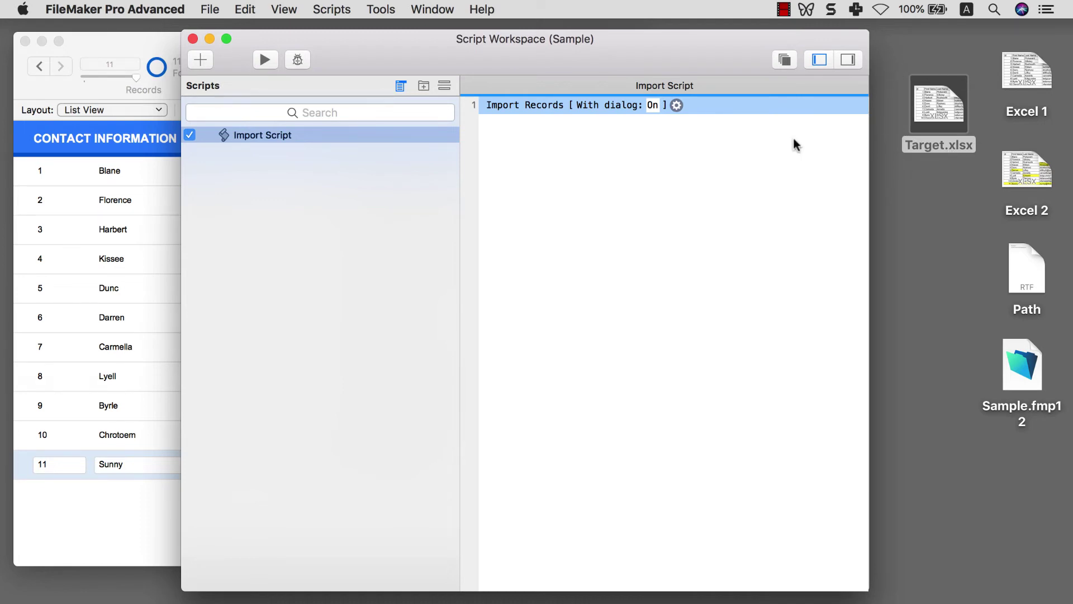
left_click(676, 105)
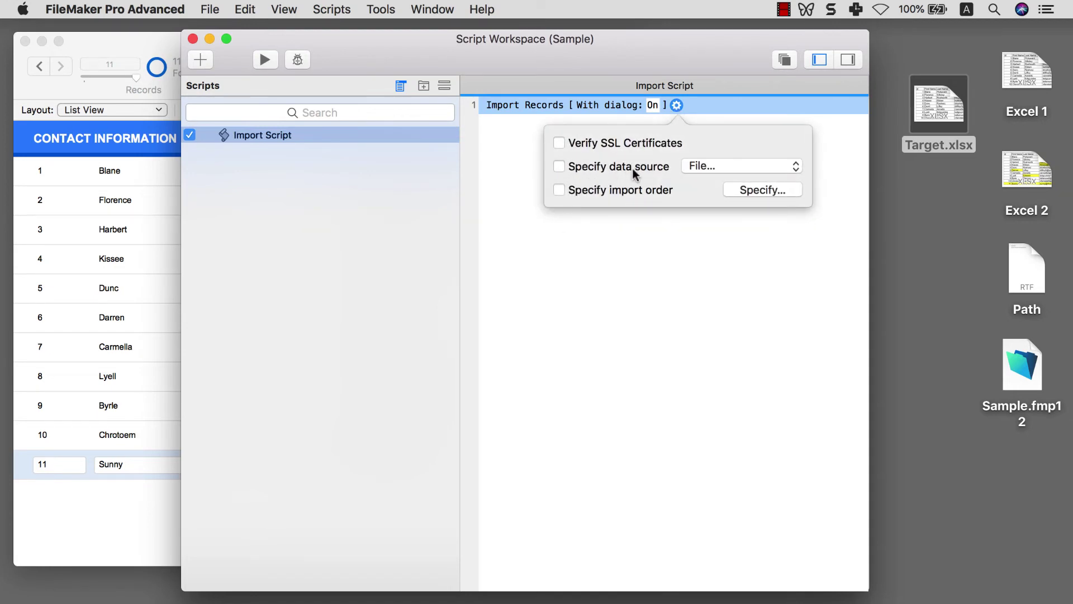
left_click(559, 167)
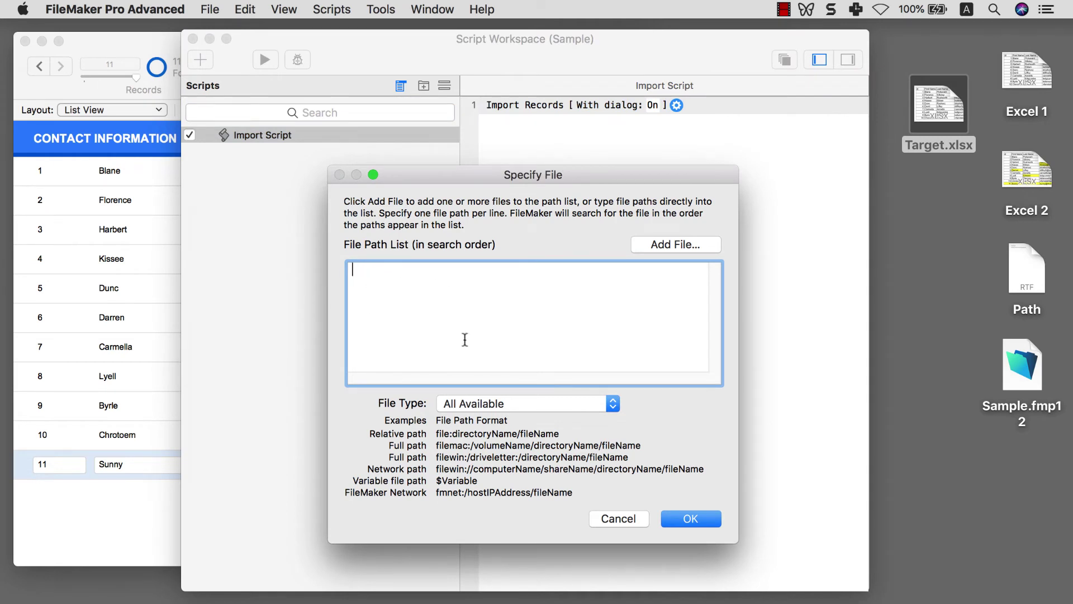
left_click(627, 517)
Insert an empty line in Import Script and place it above the Import Records step.
left_click(678, 384)
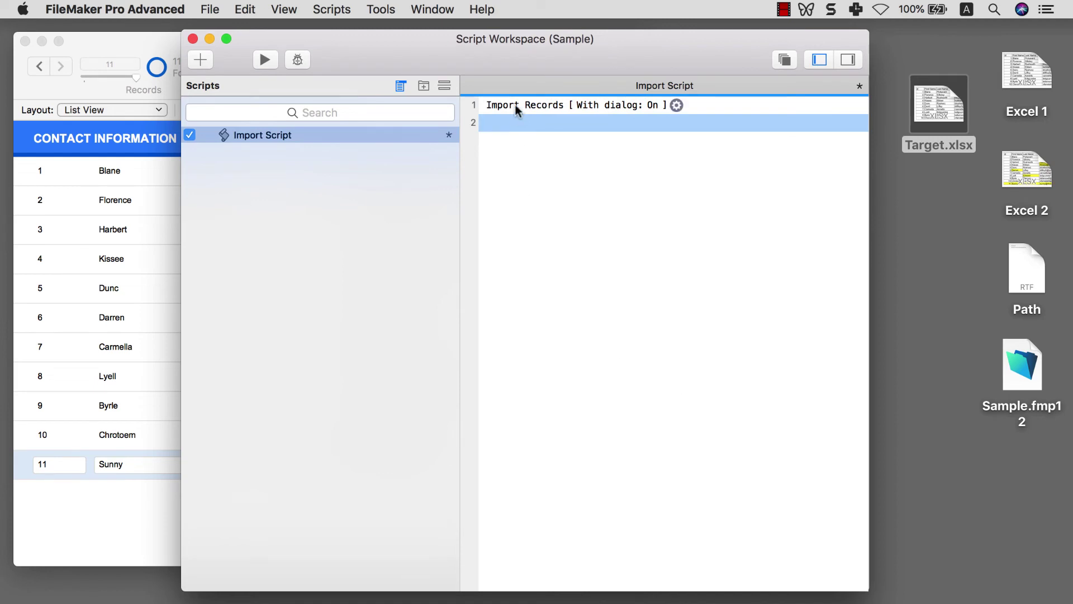
left_click_drag(513, 107, 511, 135)
left_click(493, 121)
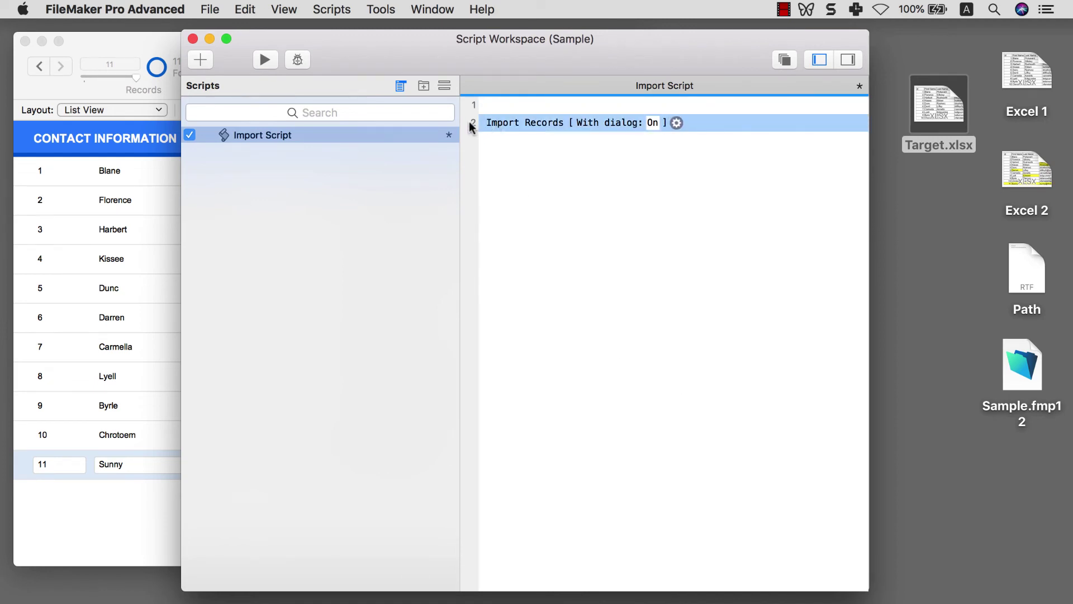
Add a Set Variable step on the empty first line of Import Script and name the variable $file_address.
left_click(498, 111)
type("Set Variable")
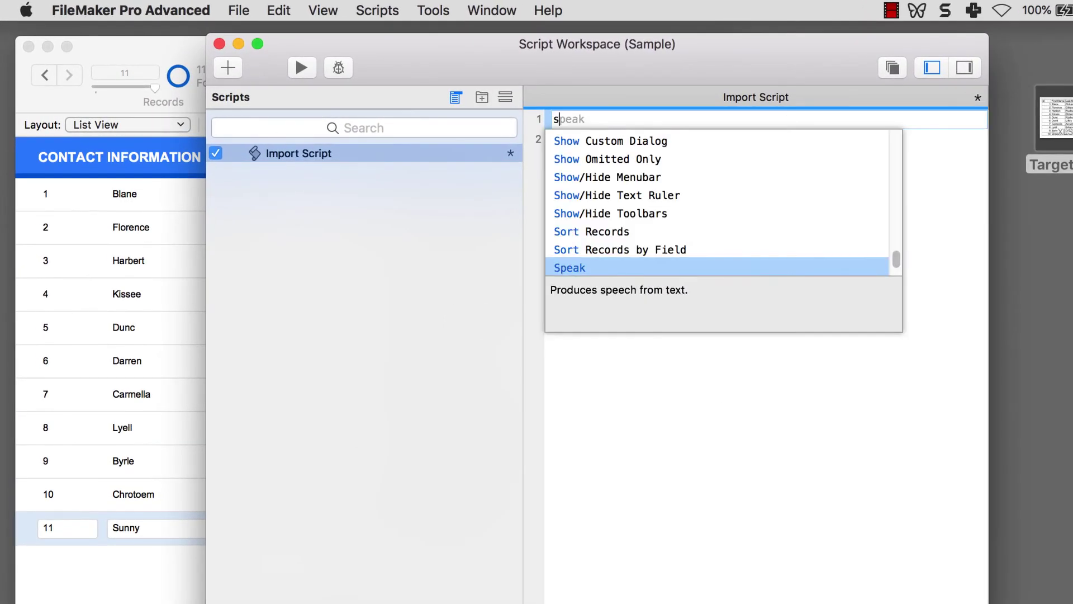
key("Return")
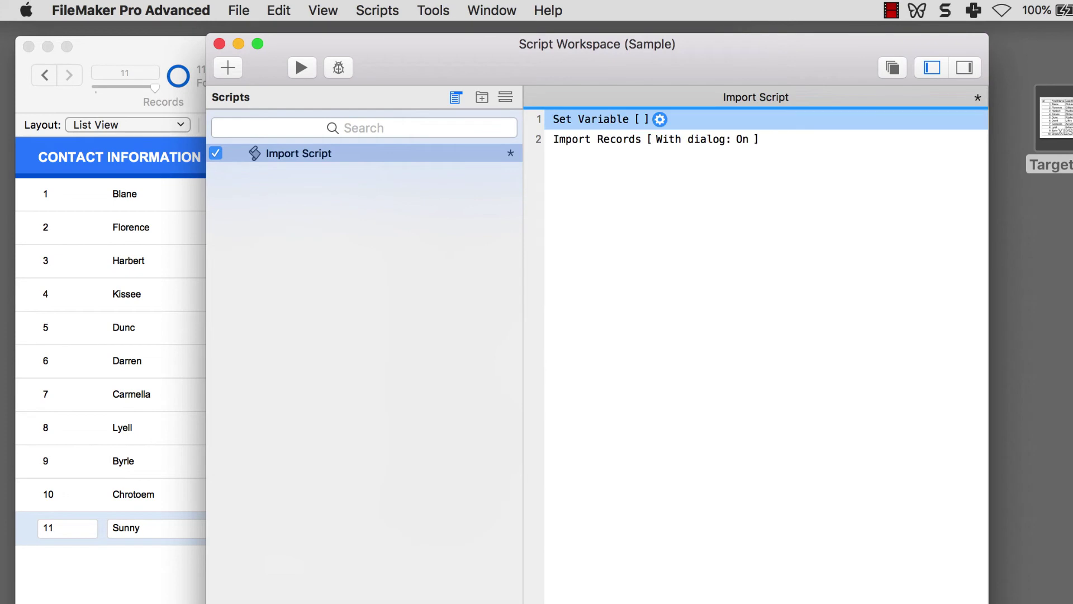
left_click(660, 119)
type("$address")
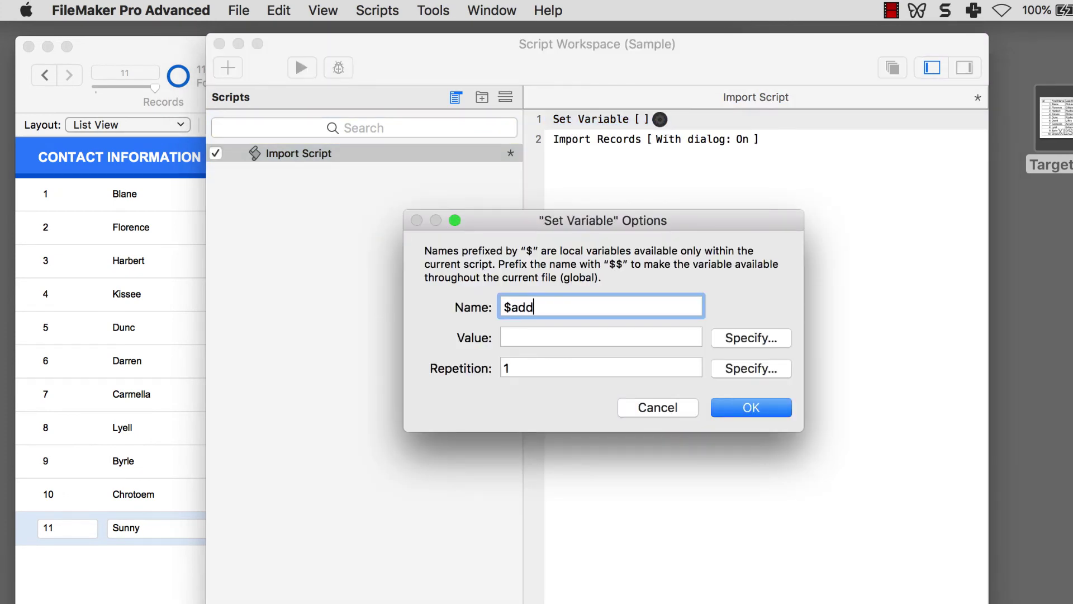
left_click(512, 307)
type("file_")
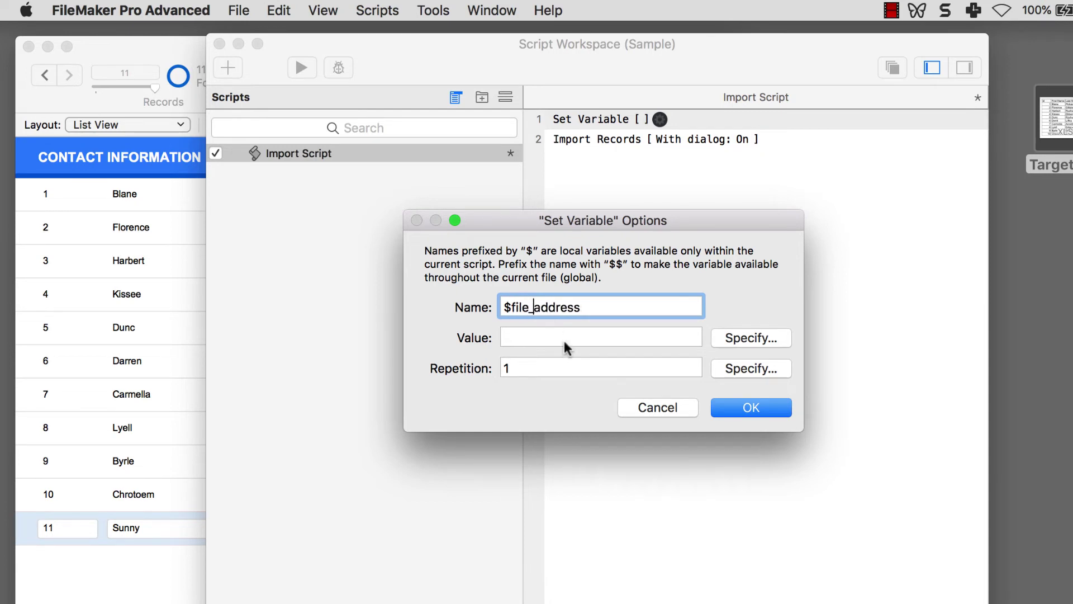
left_click(750, 404)
Copy the target.xlsx file path from the Path document into the value calculation of the $file_address variable.
left_click(747, 119)
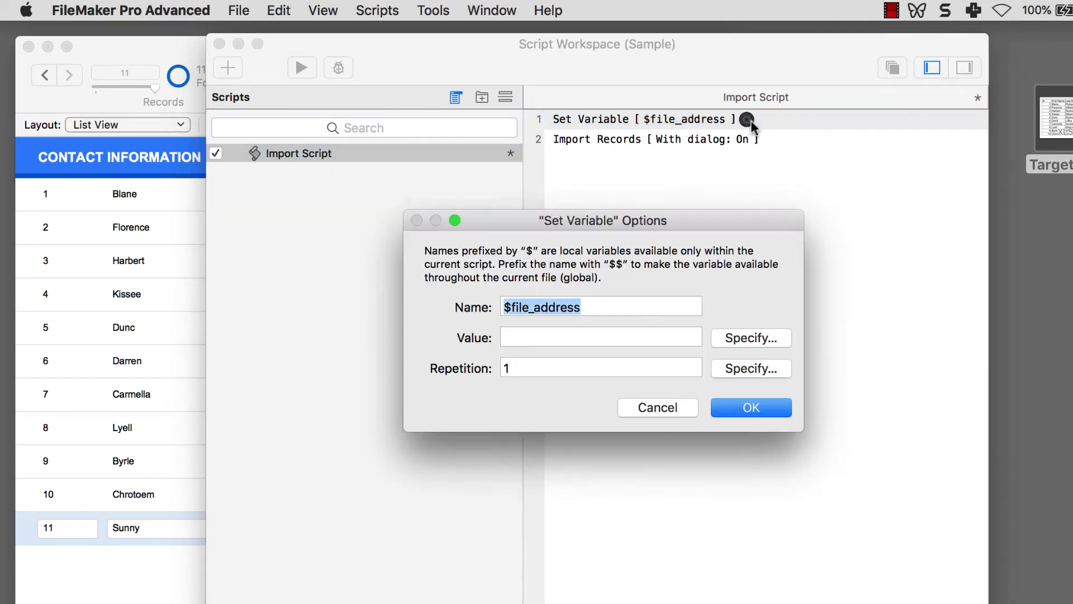
left_click(751, 337)
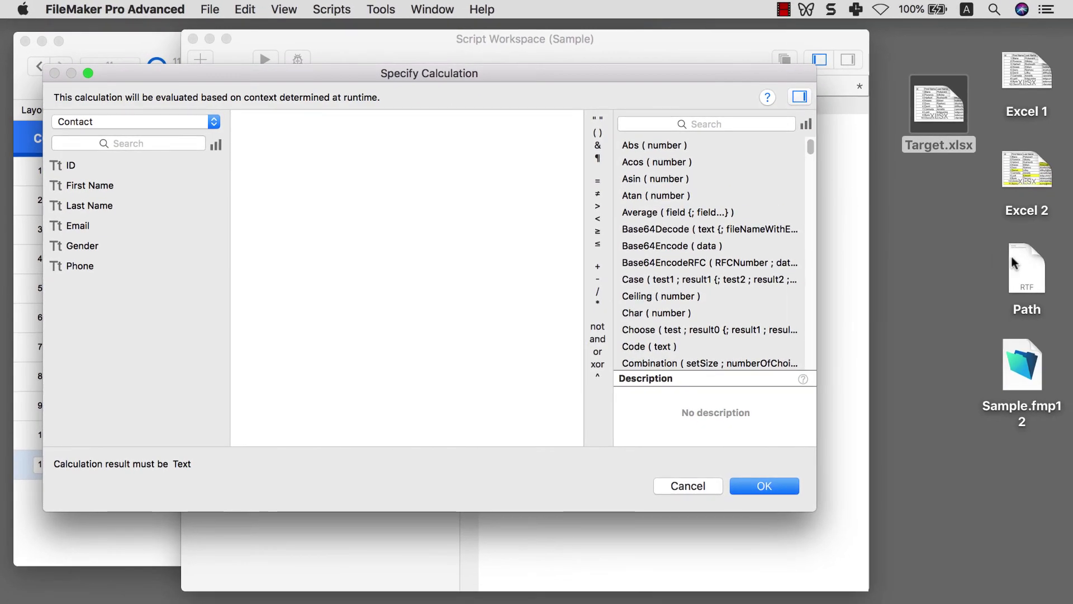
double_click(1015, 263)
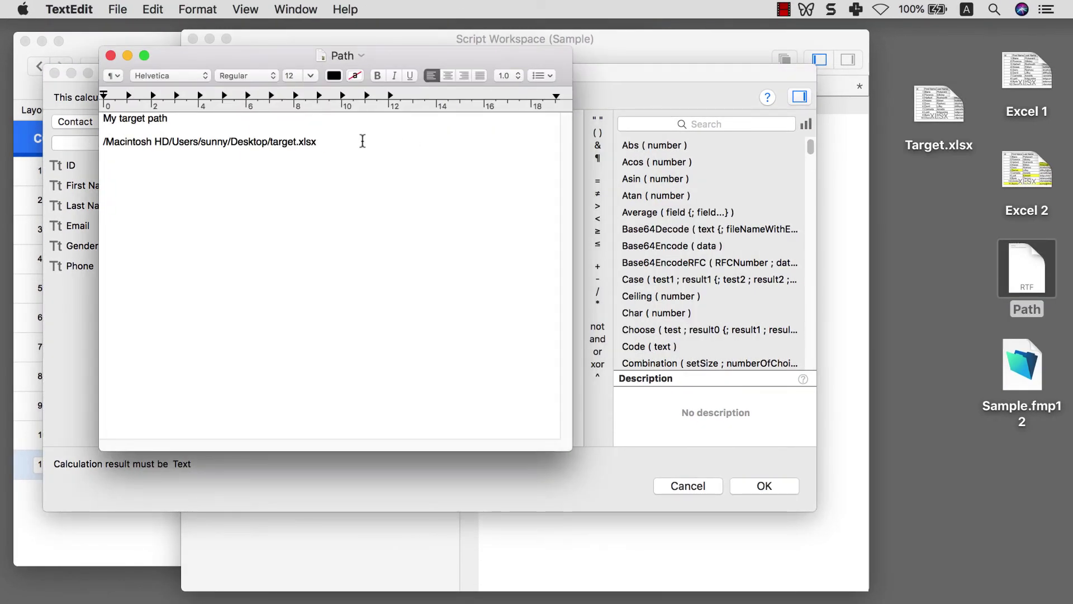
left_click_drag(326, 141, 105, 138)
key("super+c")
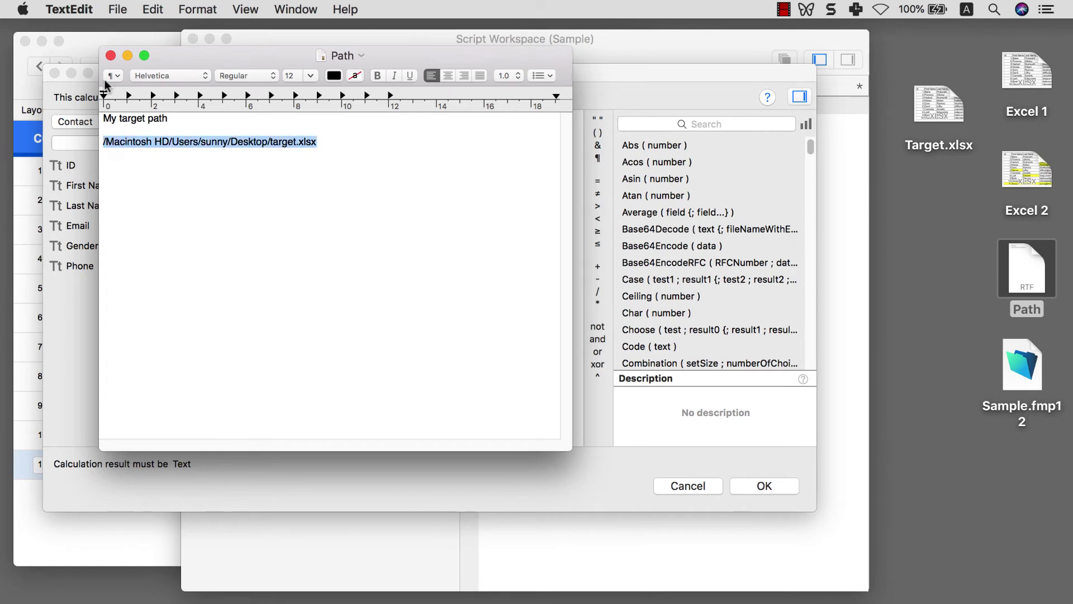
left_click(127, 57)
left_click(276, 189)
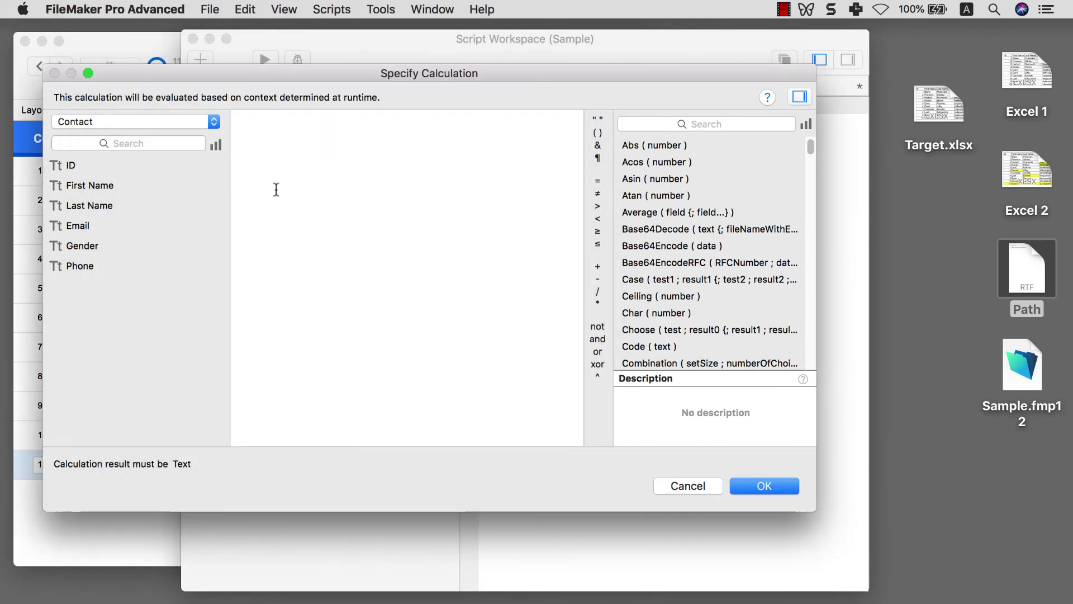
key("super+v")
Review the folder and file name parts of the pasted path, enclose it in quotation marks, and confirm the variable's value.
left_click_drag(236, 116, 424, 116)
left_click(426, 116)
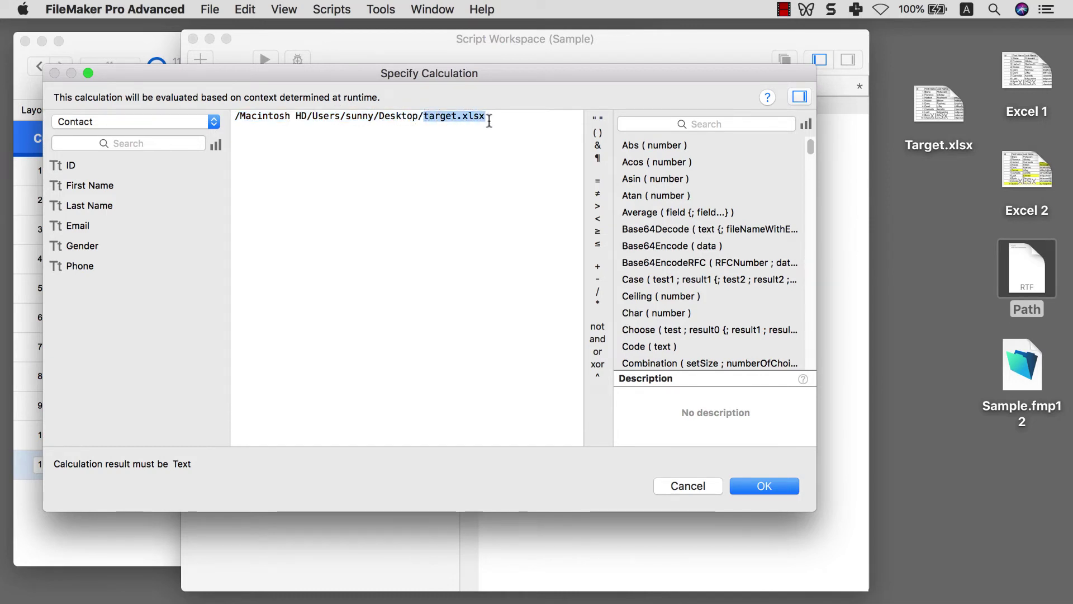
left_click_drag(424, 115, 328, 104)
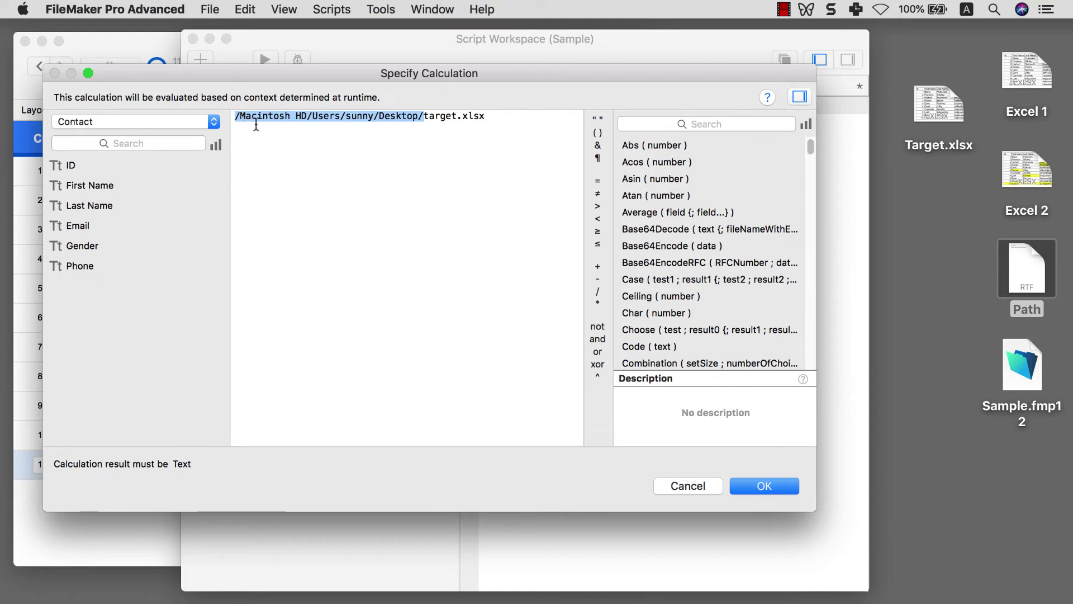
left_click_drag(487, 117, 234, 110)
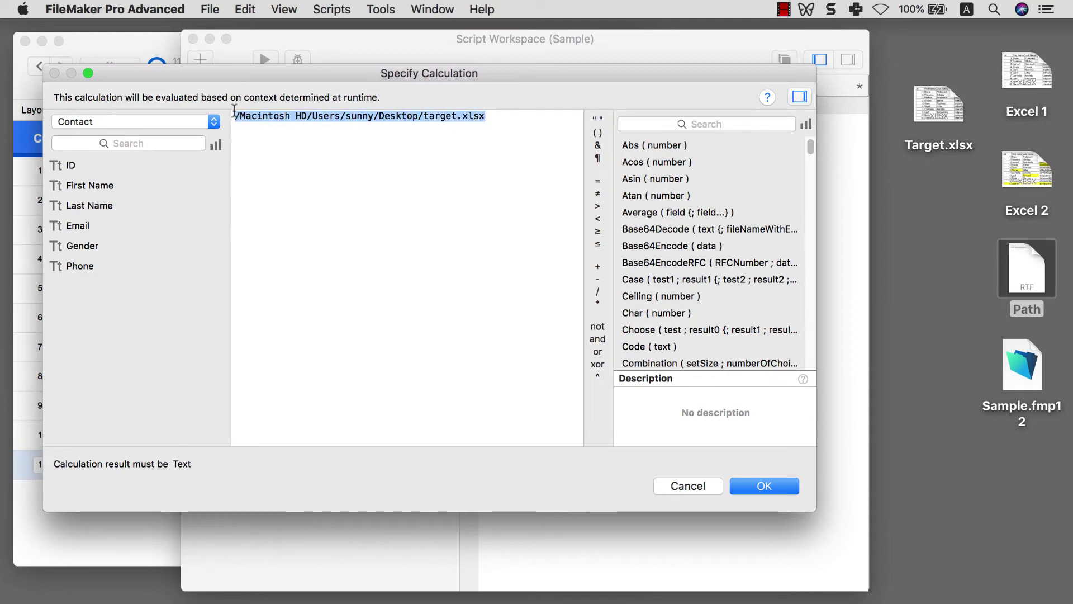
left_click(234, 111)
type("\"")
key("super+Right")
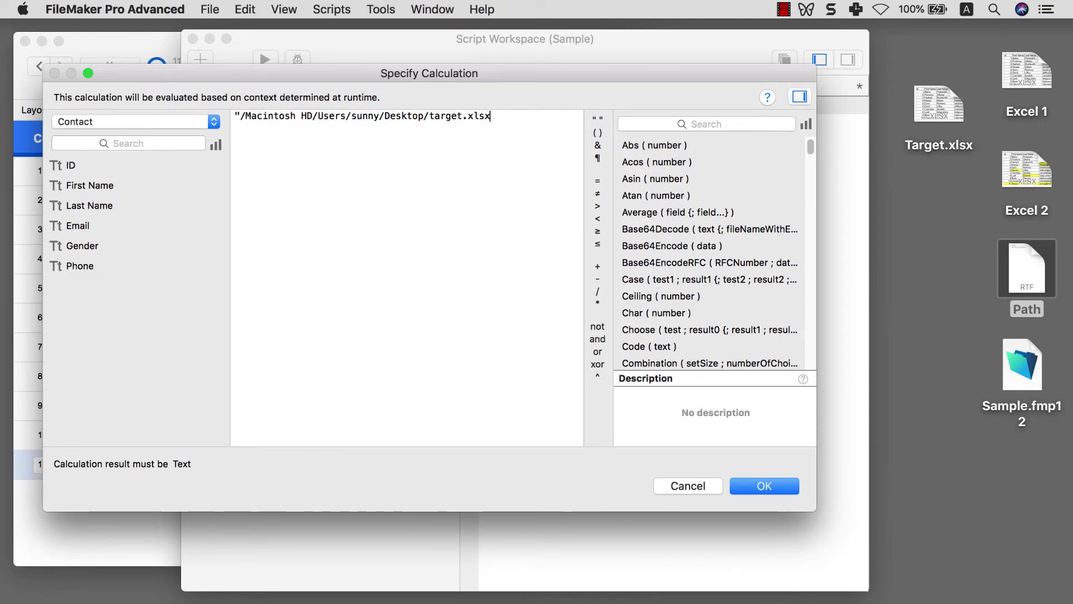
type("\"")
left_click(774, 482)
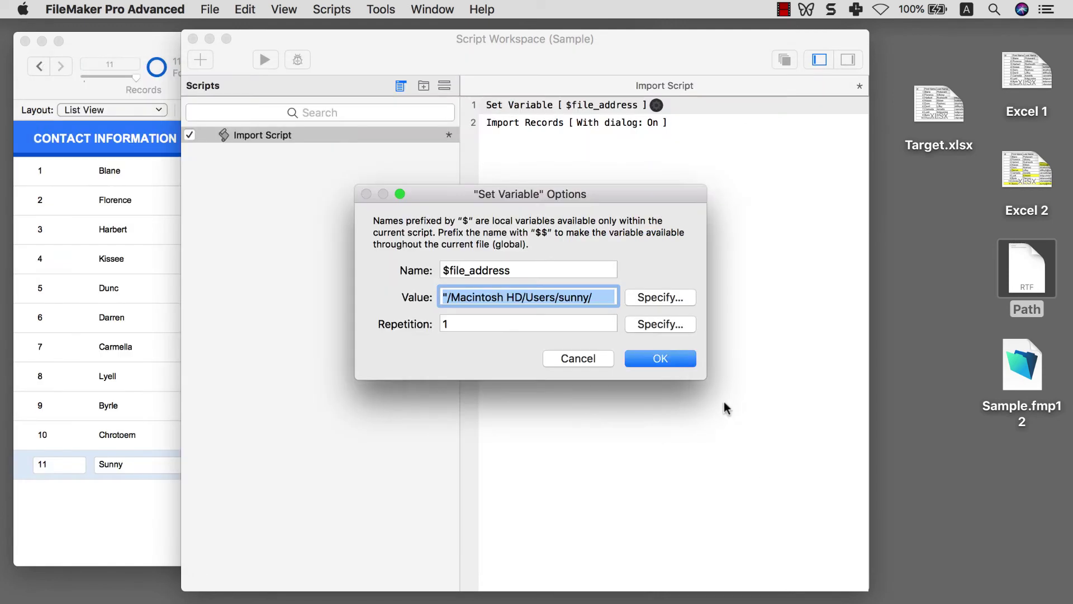
left_click(678, 361)
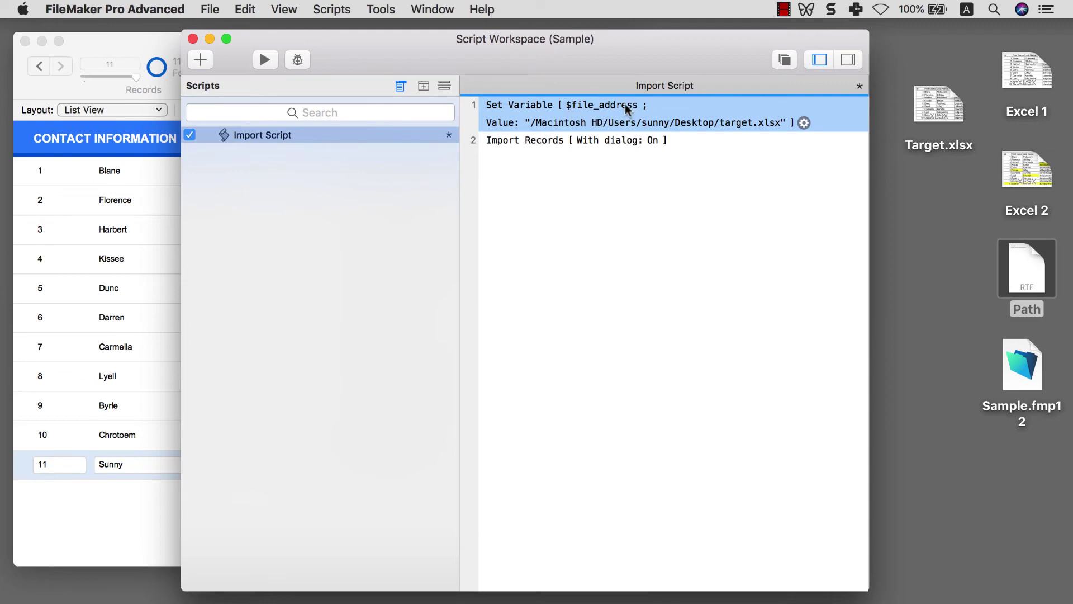
Specify $file_address as the file data source of the Import Records step and save Import Script.
left_click(550, 142)
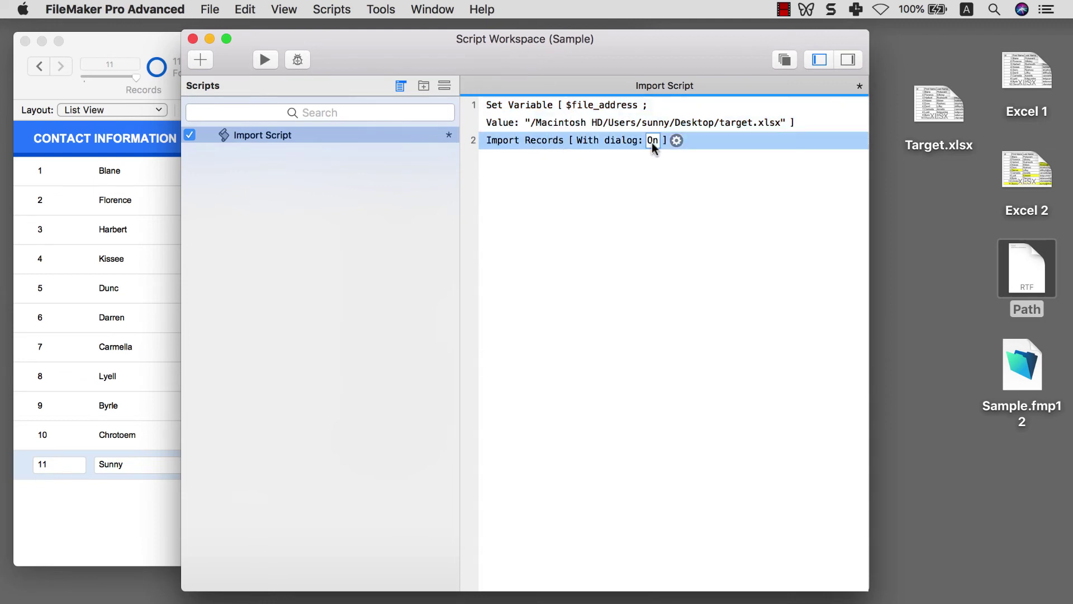
left_click(675, 141)
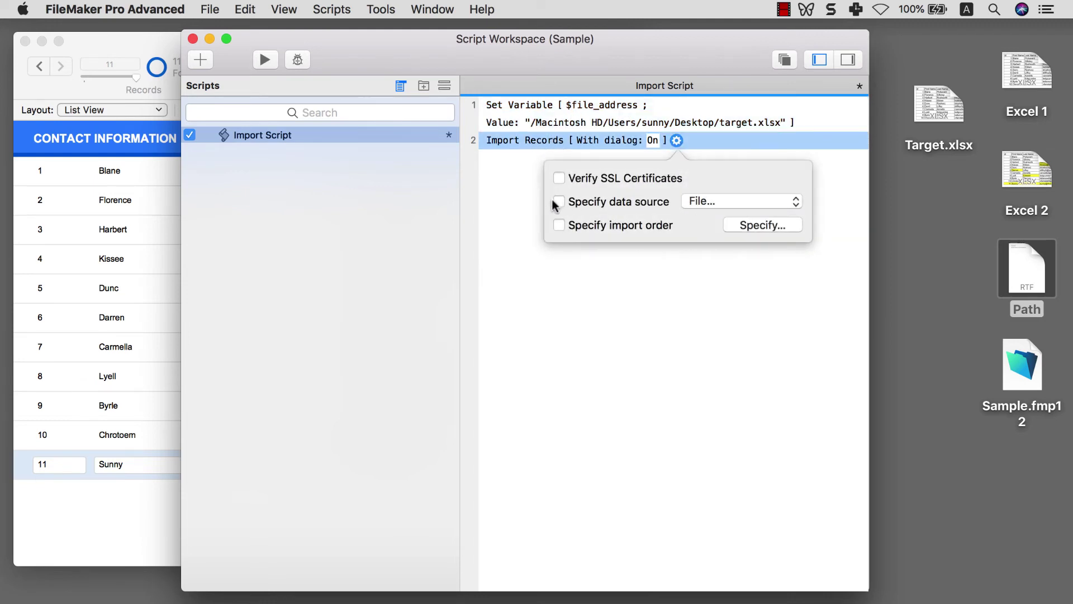
left_click(585, 206)
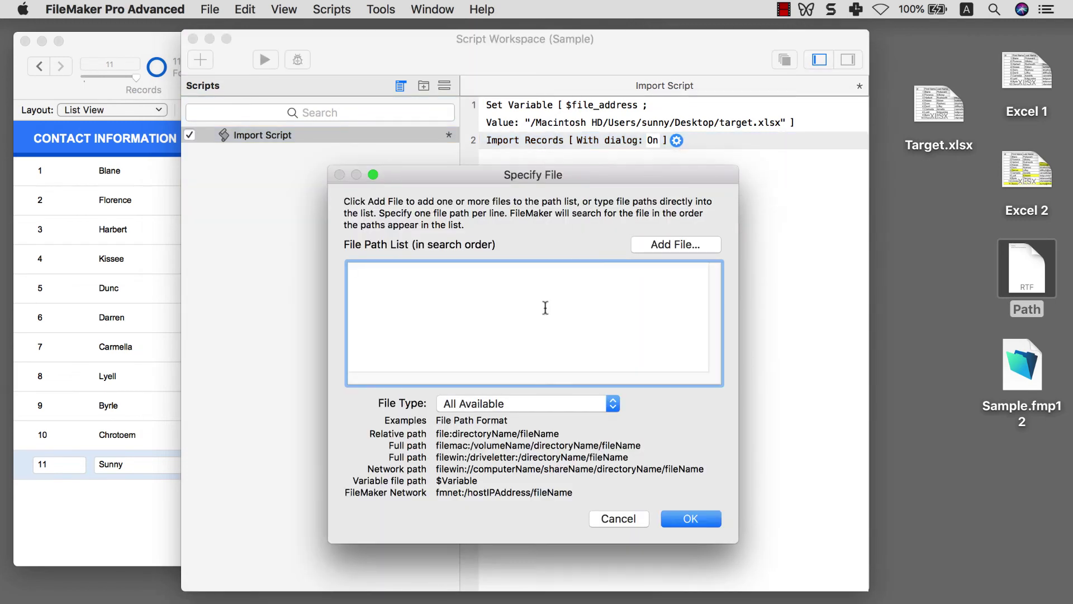
type("$file_address")
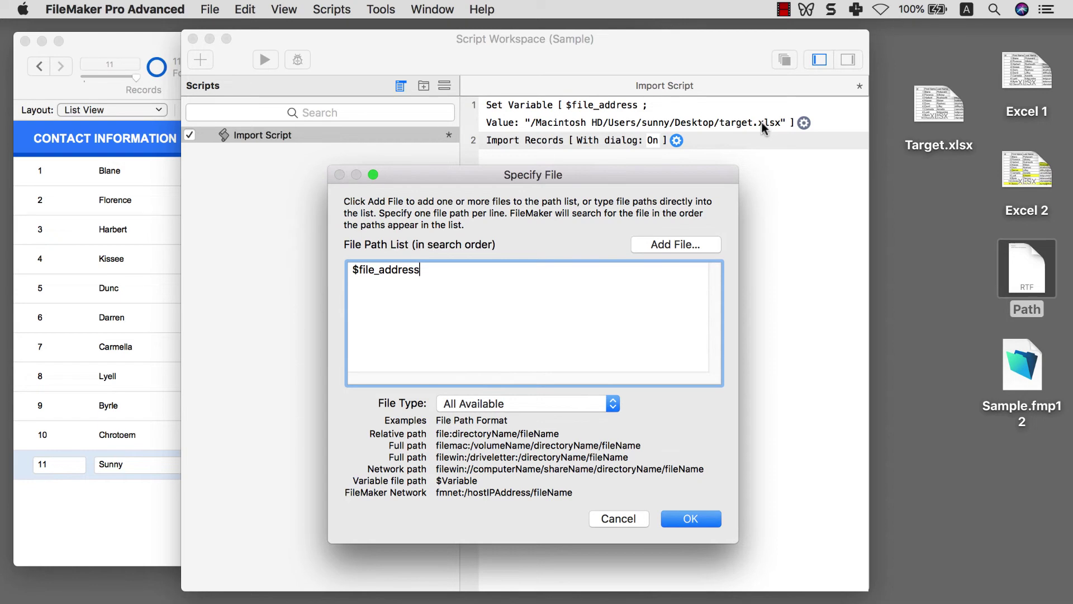
left_click(696, 519)
left_click(699, 473)
key("super+s")
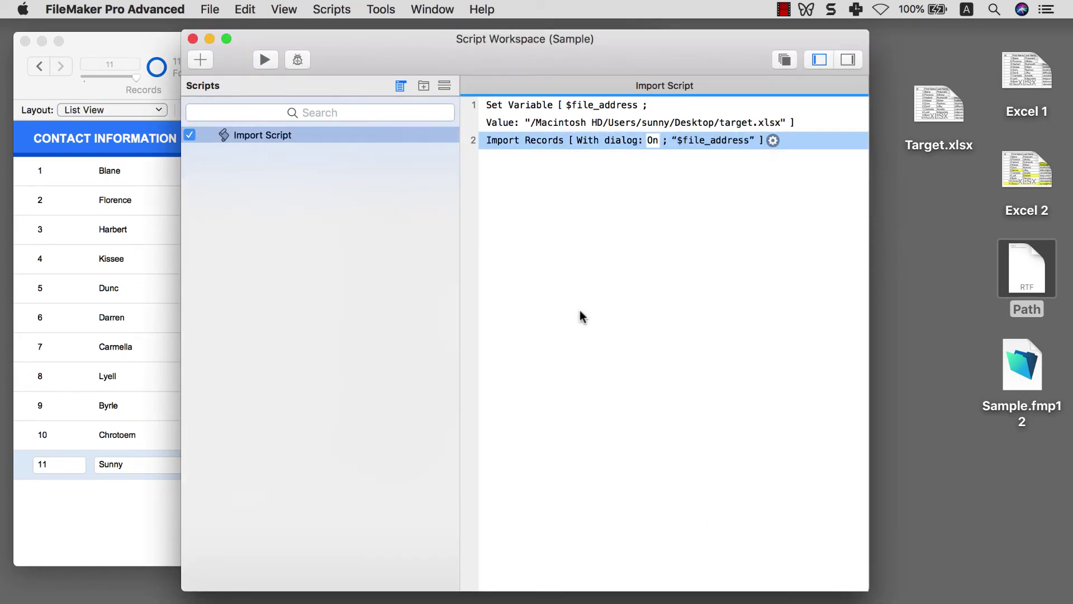
Put the Script Workspace away, test the IMPORT button with the variable path, and cancel at the field mapping.
left_click(209, 38)
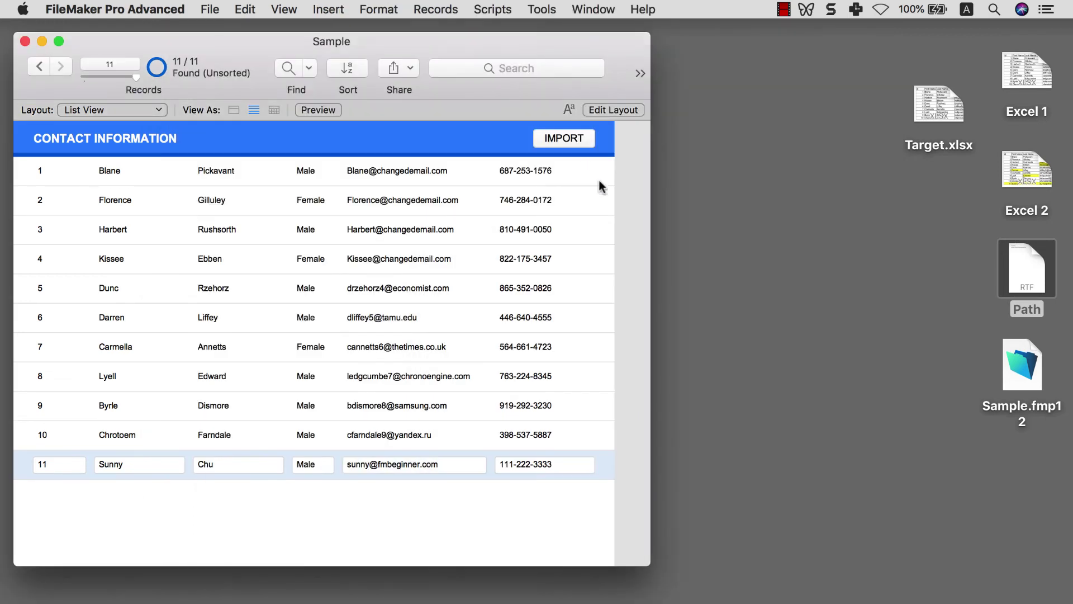
left_click(569, 139)
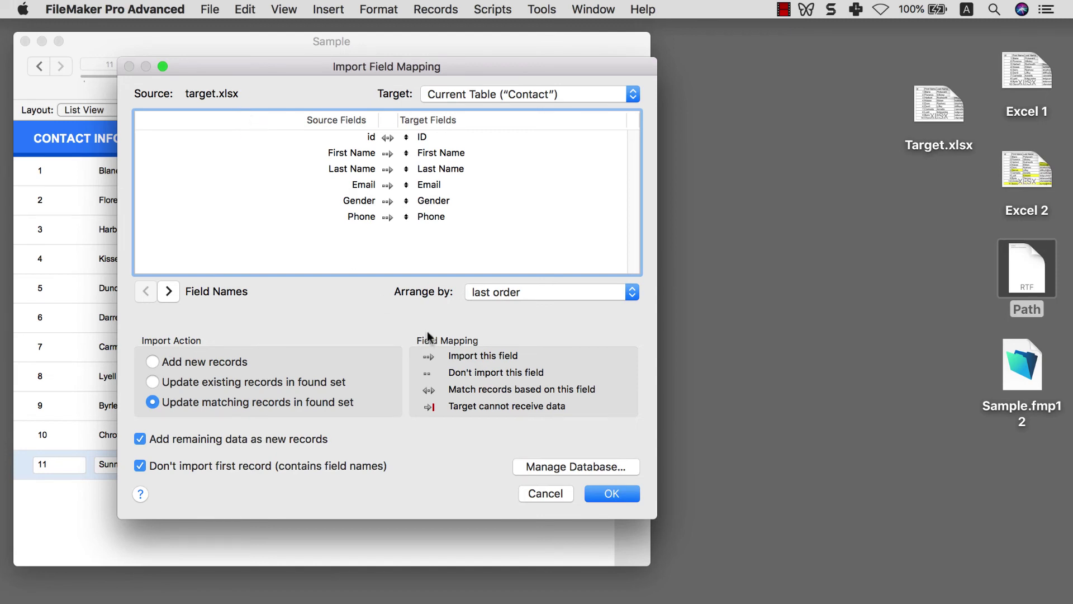
left_click(536, 493)
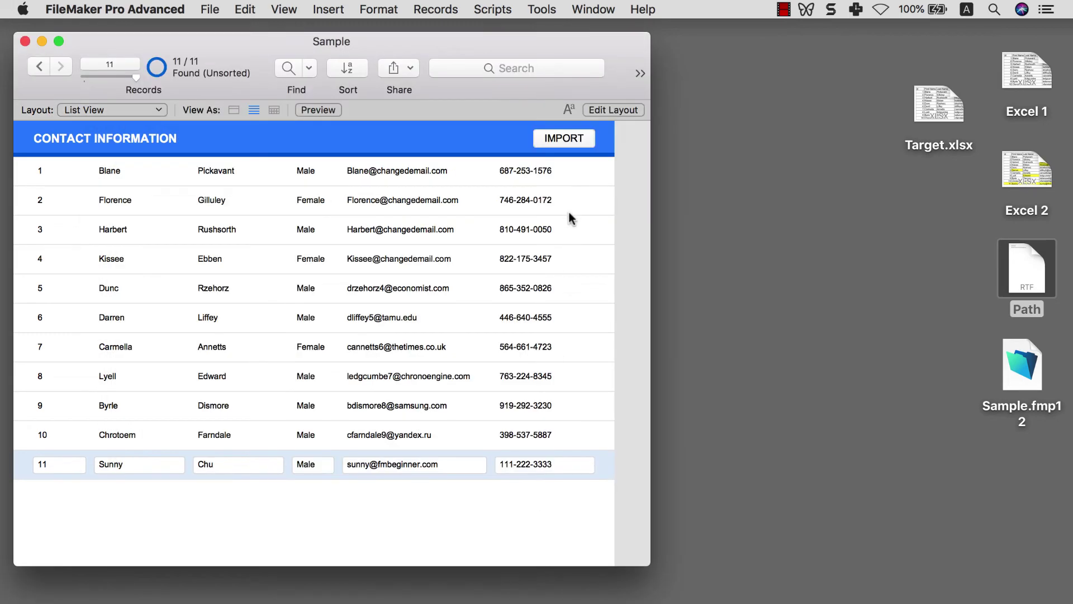
Reopen the Script Workspace and open the import order of the Import Records step to examine its source and target fields.
left_click(493, 9)
left_click(503, 28)
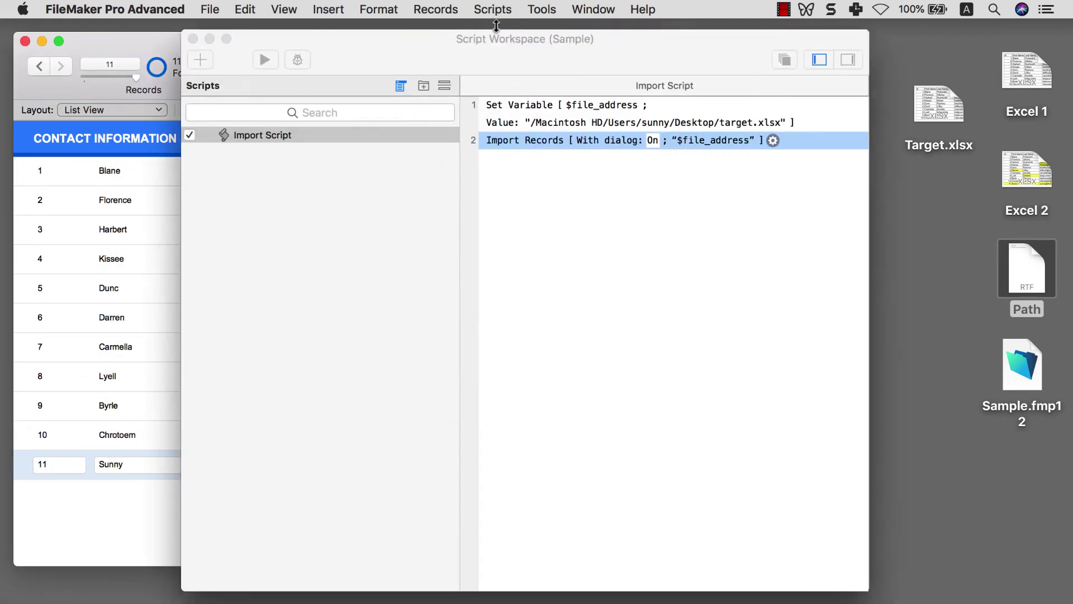
left_click(772, 141)
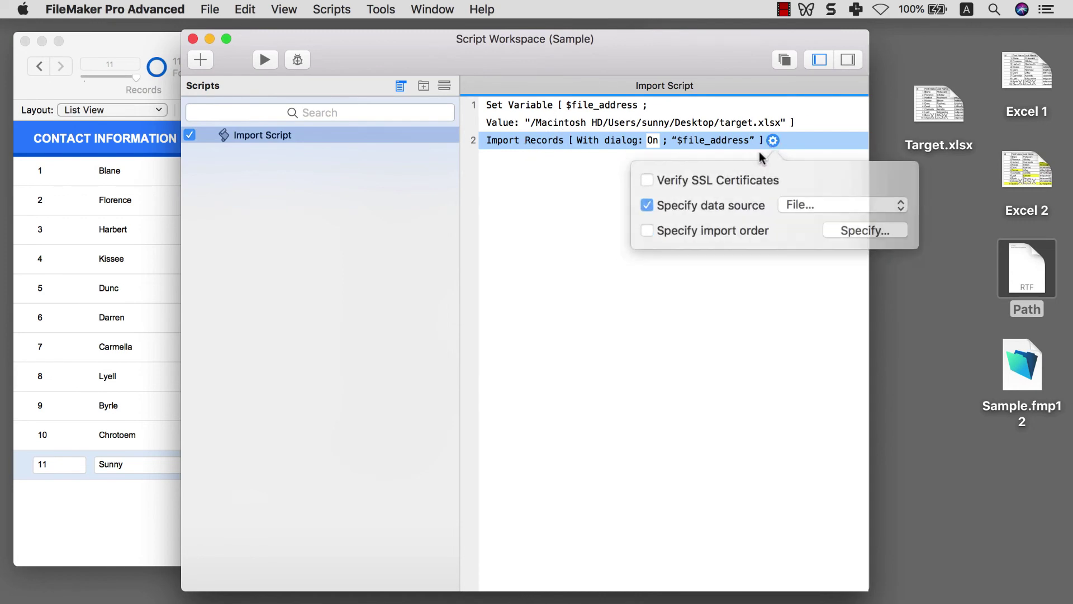
left_click(847, 223)
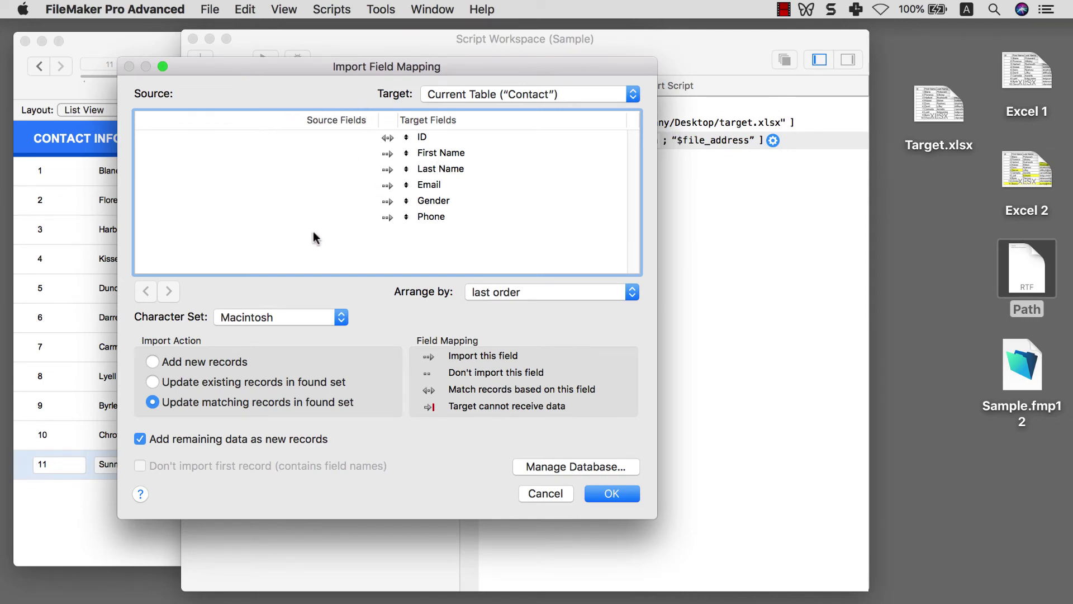
left_click_drag(354, 138, 362, 216)
left_click(365, 138)
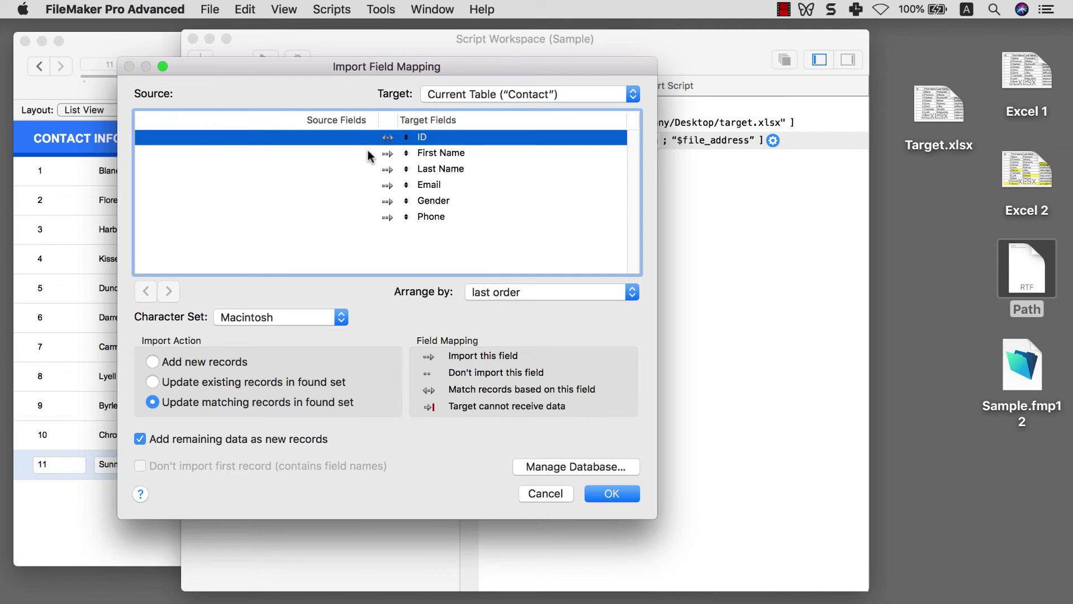
left_click(364, 150)
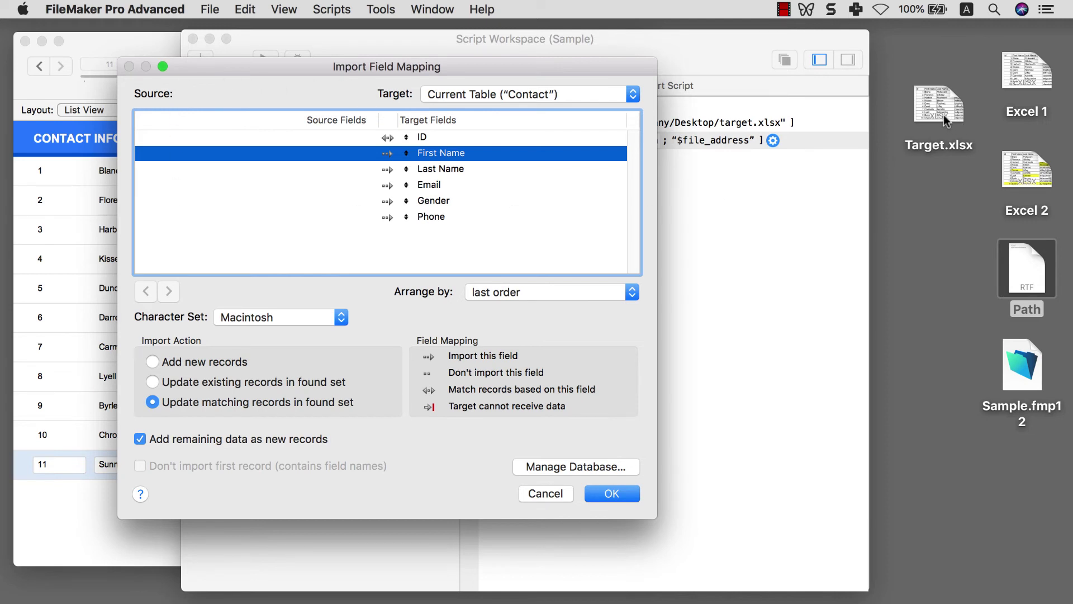
Open Excel 1 in Numbers and arrange it beside the Import Field Mapping dialog so both can be compared.
double_click(1016, 72)
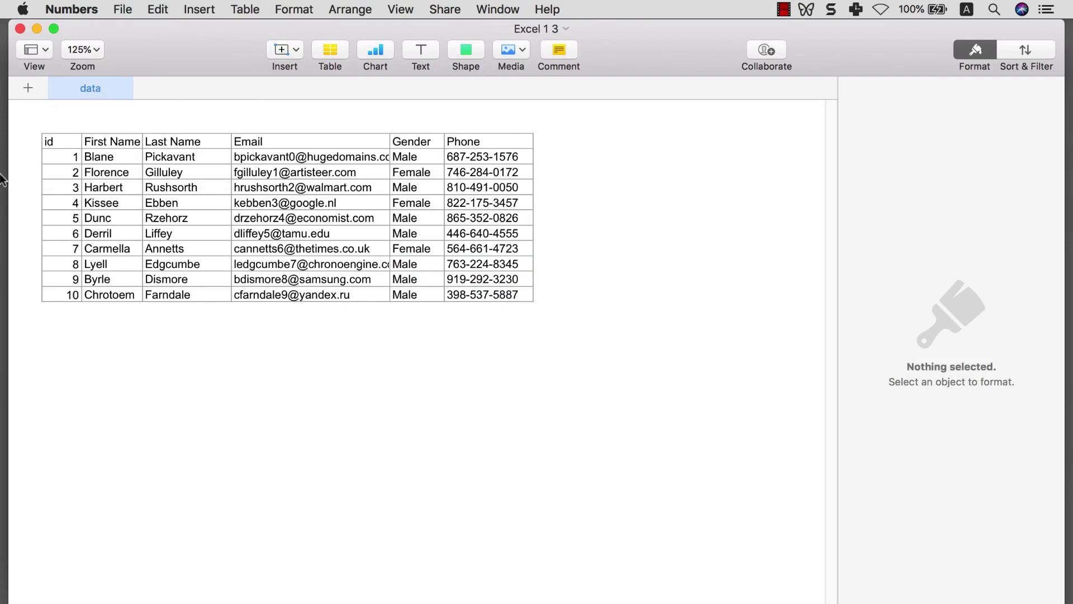
left_click_drag(9, 176, 525, 189)
left_click(966, 54)
left_click_drag(434, 74, 331, 72)
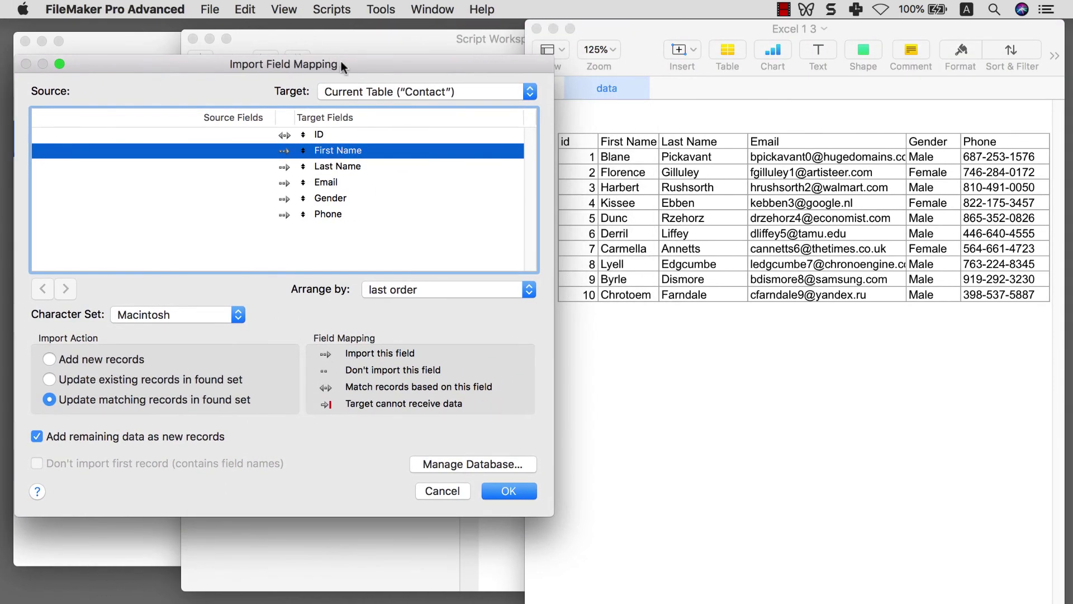
Compare the sheet's id, First Name and Last Name columns with the ID, First Name and Last Name target fields in the import mapping.
left_click(581, 144)
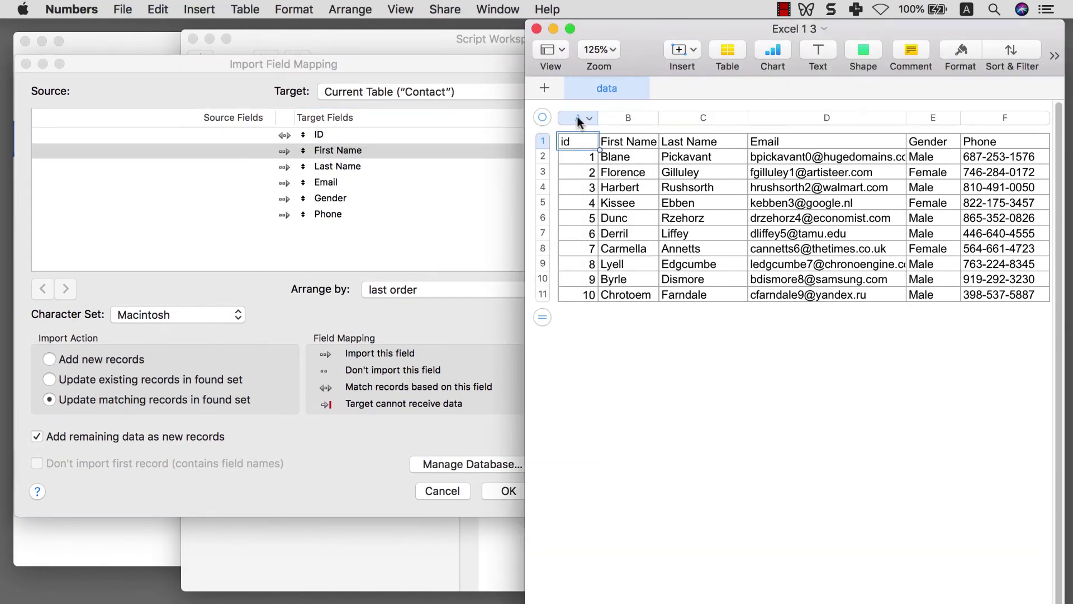
left_click(578, 117)
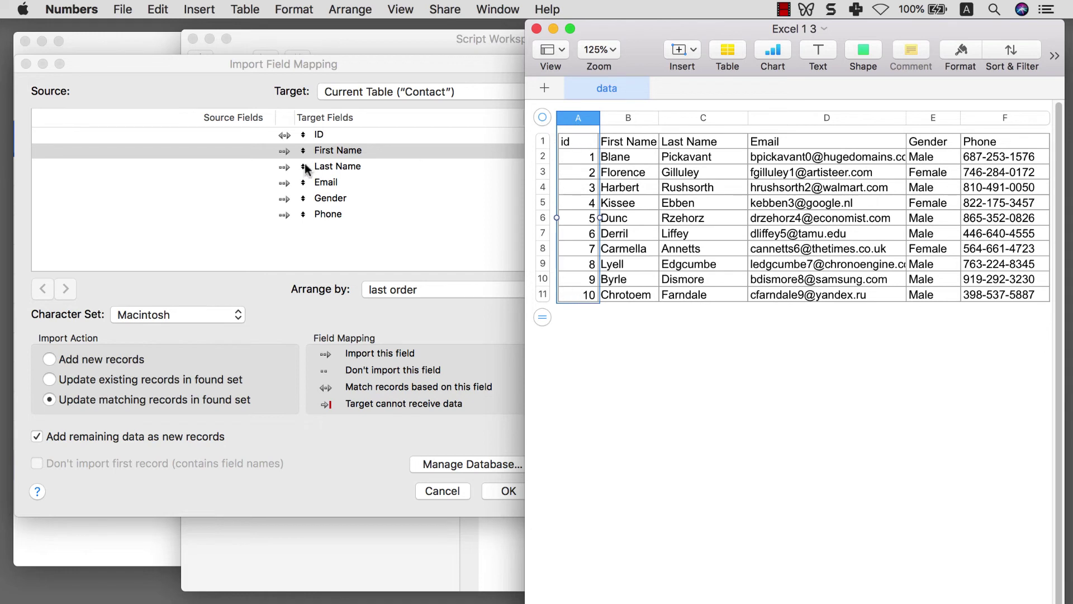
left_click(325, 136)
left_click(323, 136)
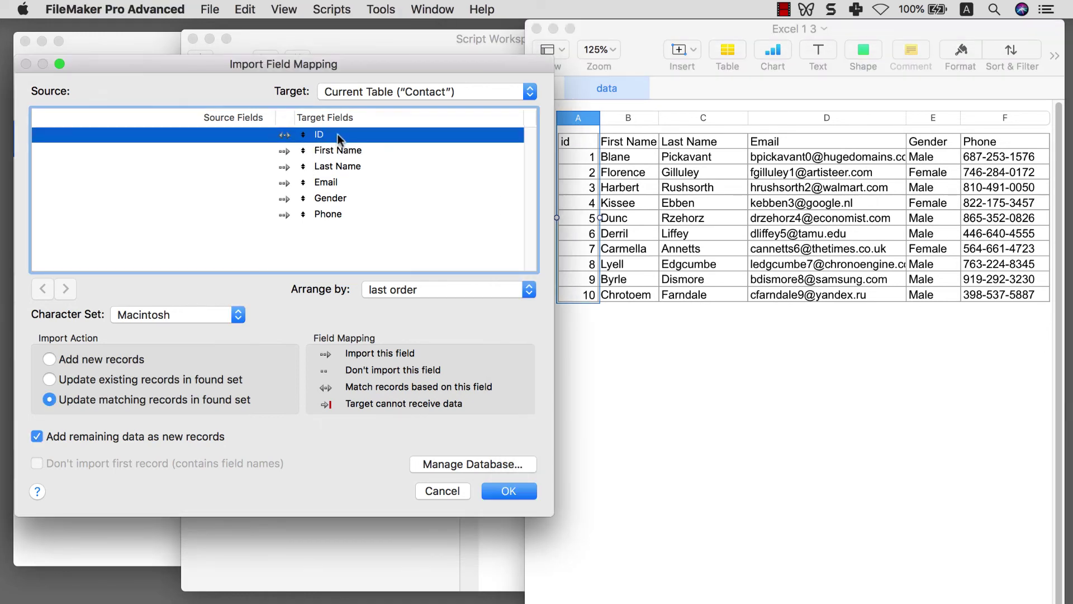
left_click(643, 115)
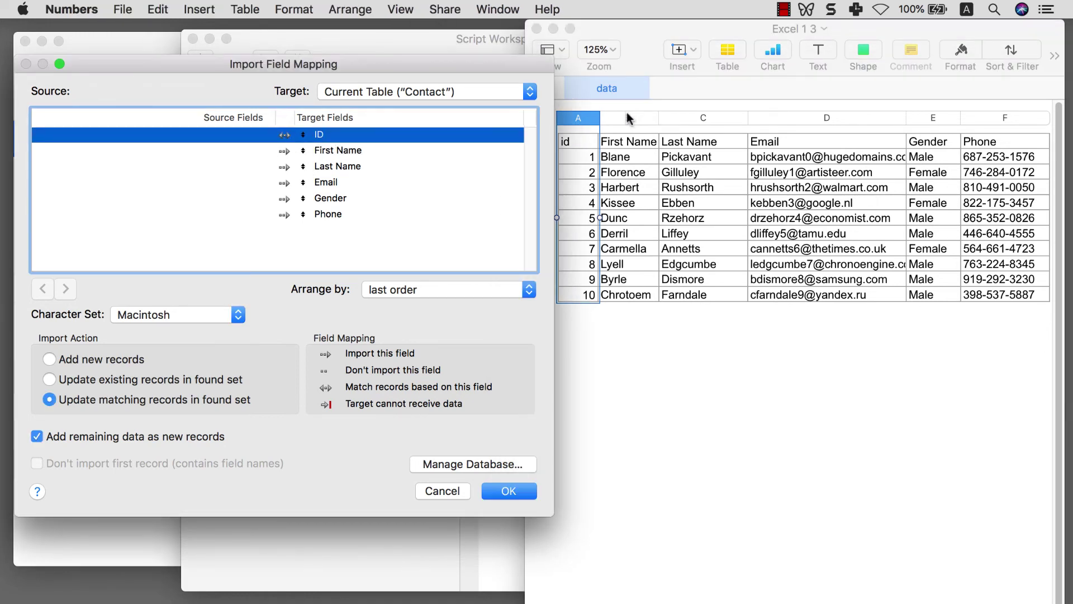
left_click(357, 153)
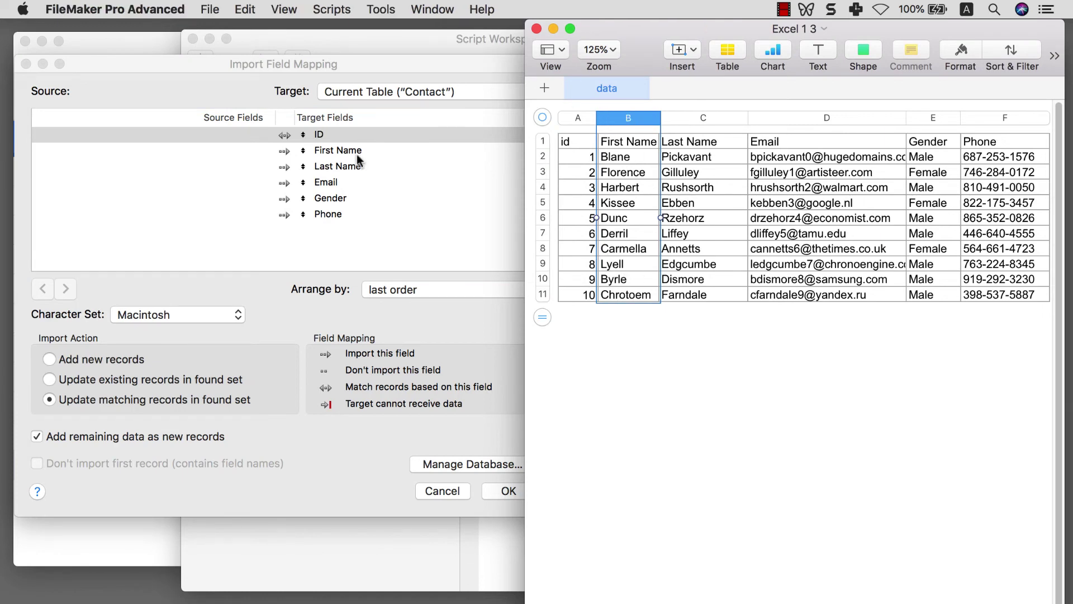
left_click(225, 151)
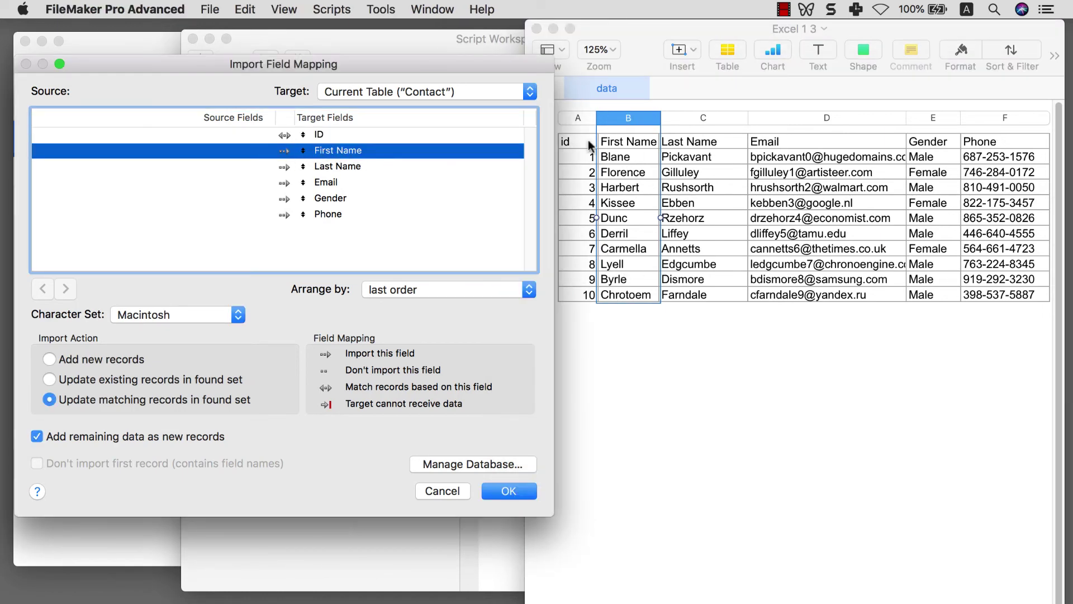
left_click(691, 135)
left_click(692, 119)
left_click(329, 157)
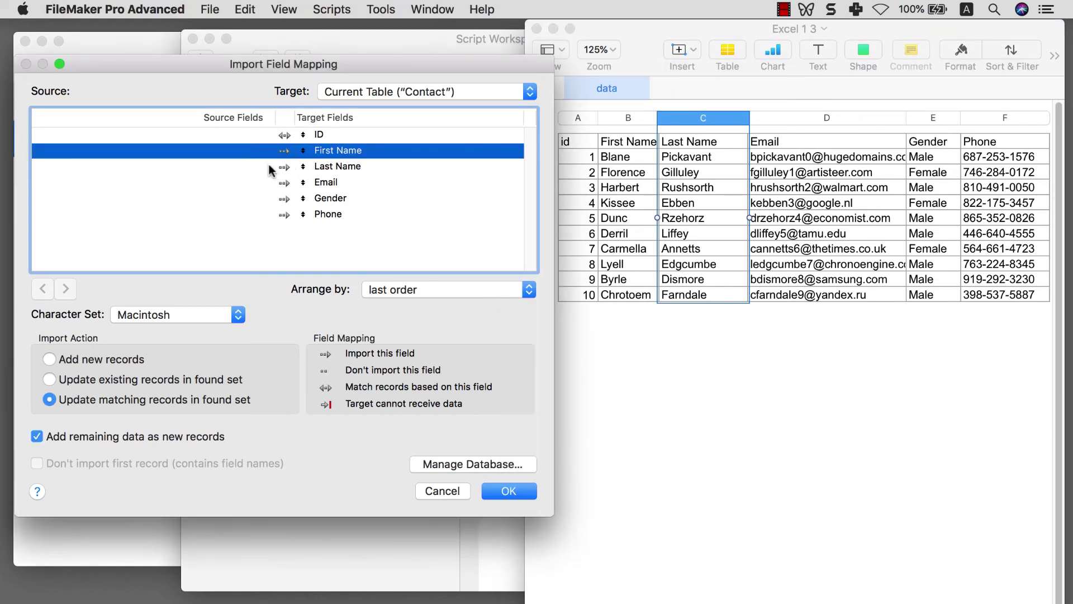
left_click(271, 166)
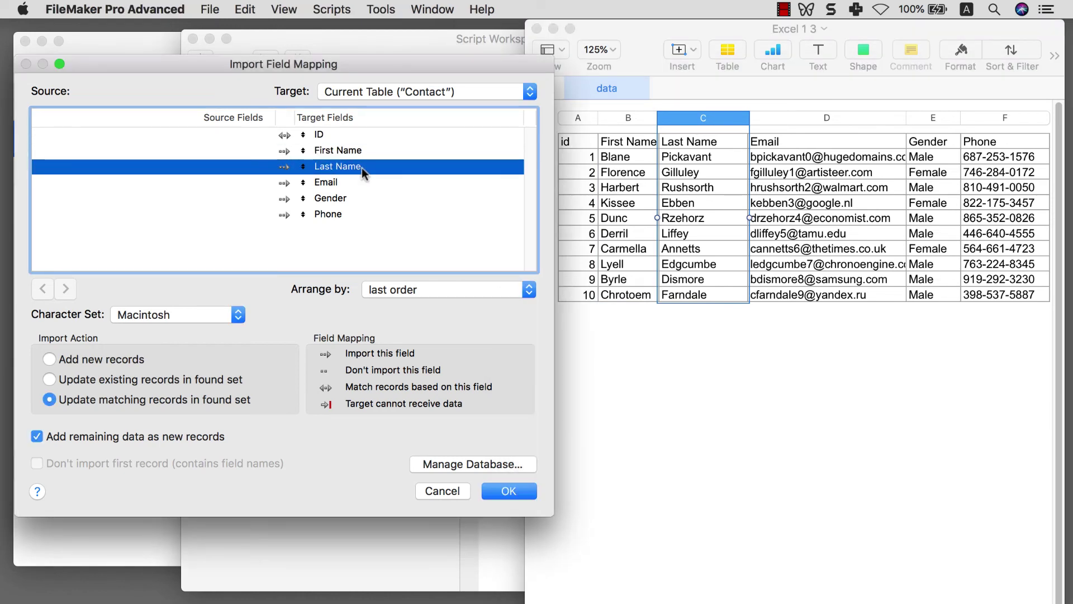
Overwrite the sheet's Last Name, First Name and Email headers with the placeholder texts Jfdslkjflfad, Gfdsgdfsgf and Fdfadsafdsf.
left_click(701, 141)
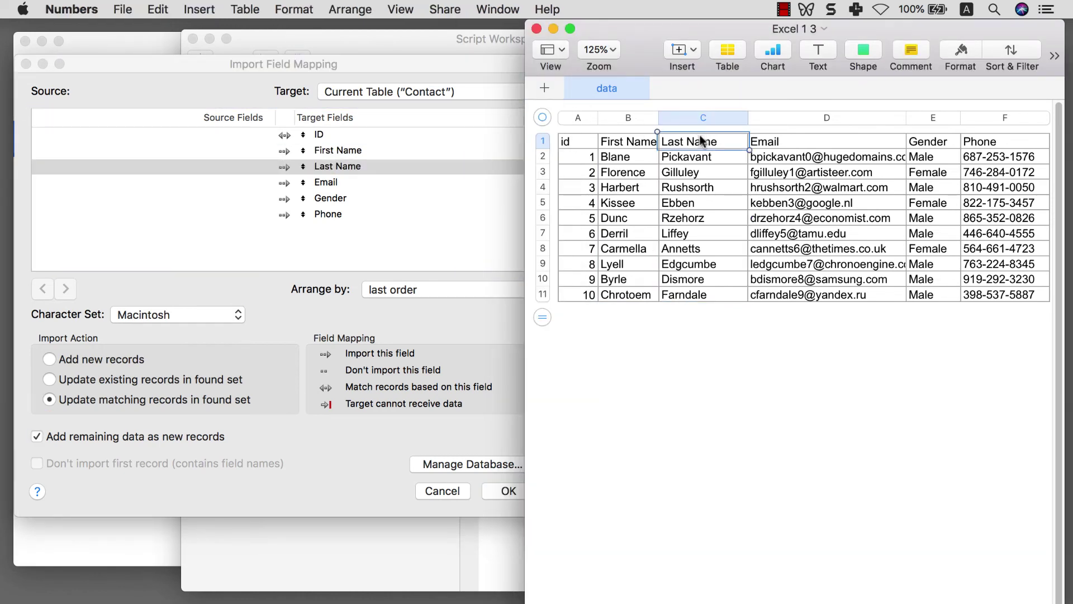
type("Jfdslkjflfad")
left_click(652, 141)
type("gfdsgdf")
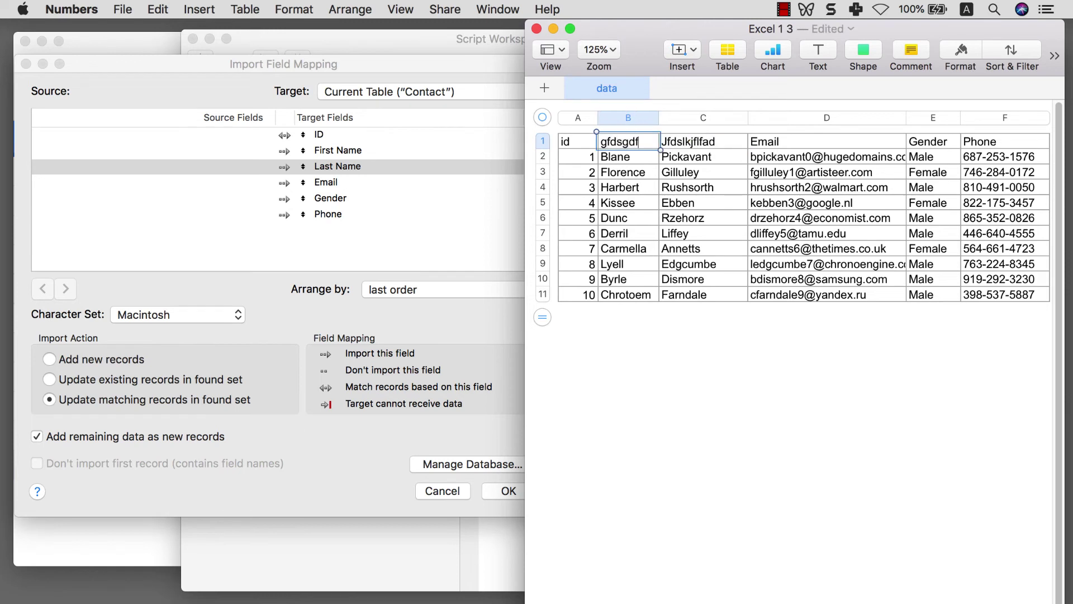
type("sgf")
left_click(755, 142)
type("fdfadsafdsf")
left_click(729, 221)
Compare the position of the renamed second column with the First Name target field in the import mapping.
left_click(346, 141)
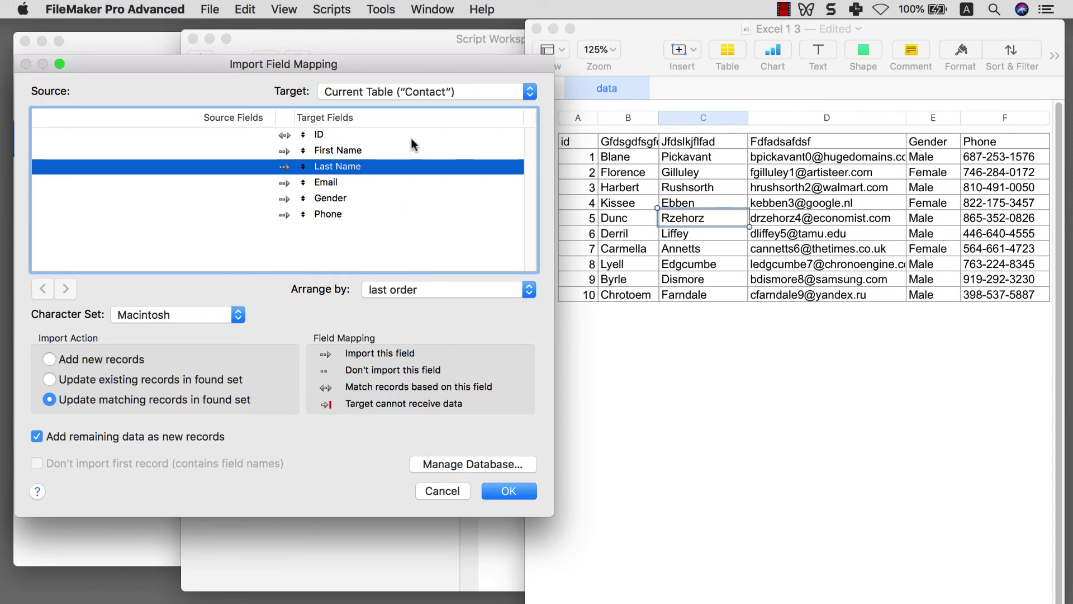
left_click(618, 120)
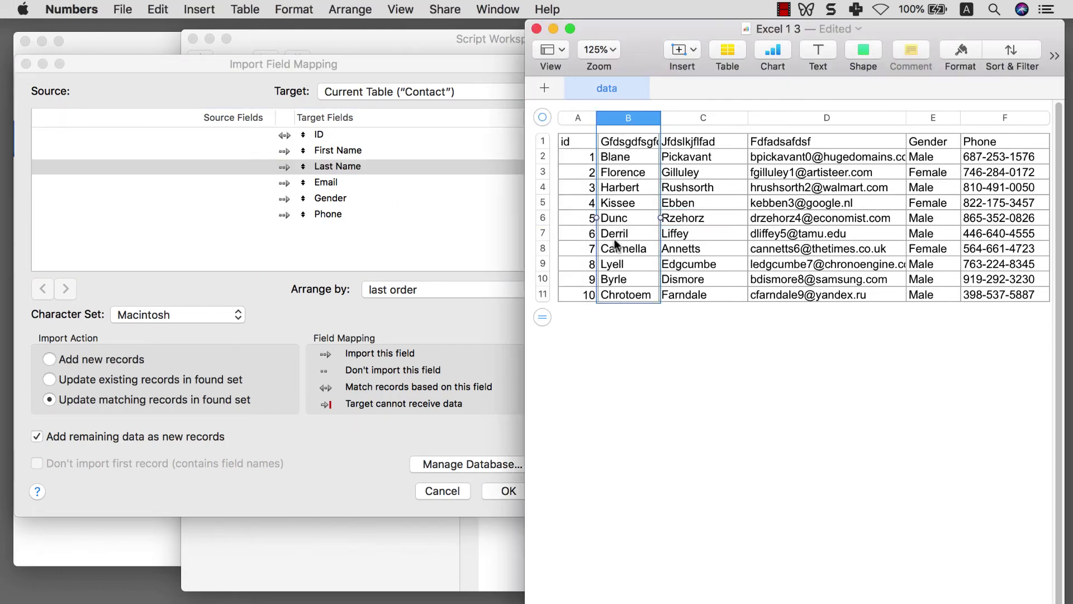
left_click(355, 162)
left_click(331, 153)
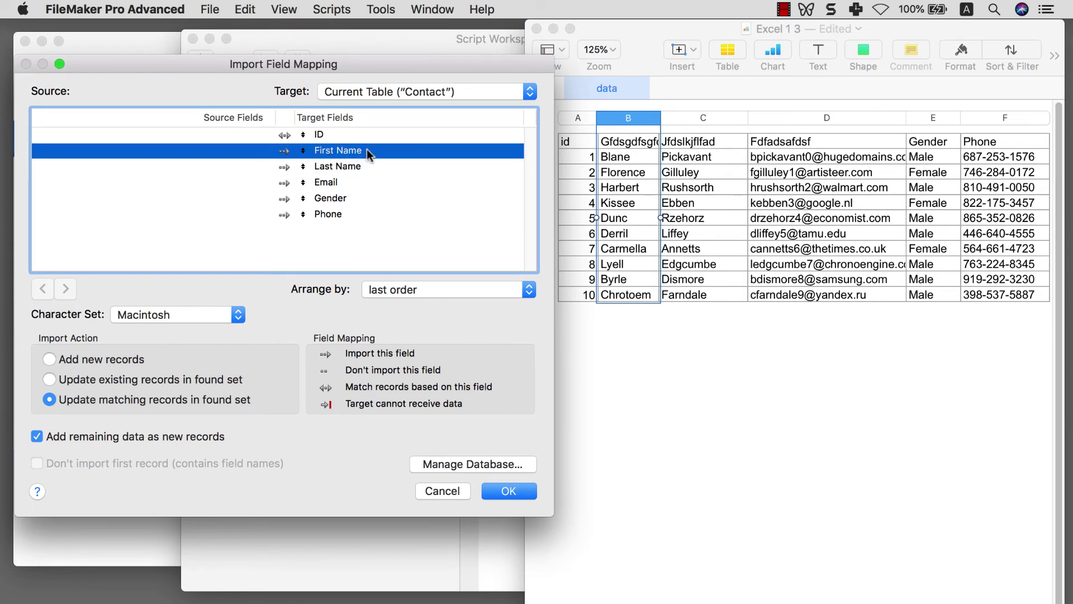
Accept the import order, switch the Import Records dialog off and save Import Script, putting the Script Workspace and spreadsheet windows away.
left_click(509, 490)
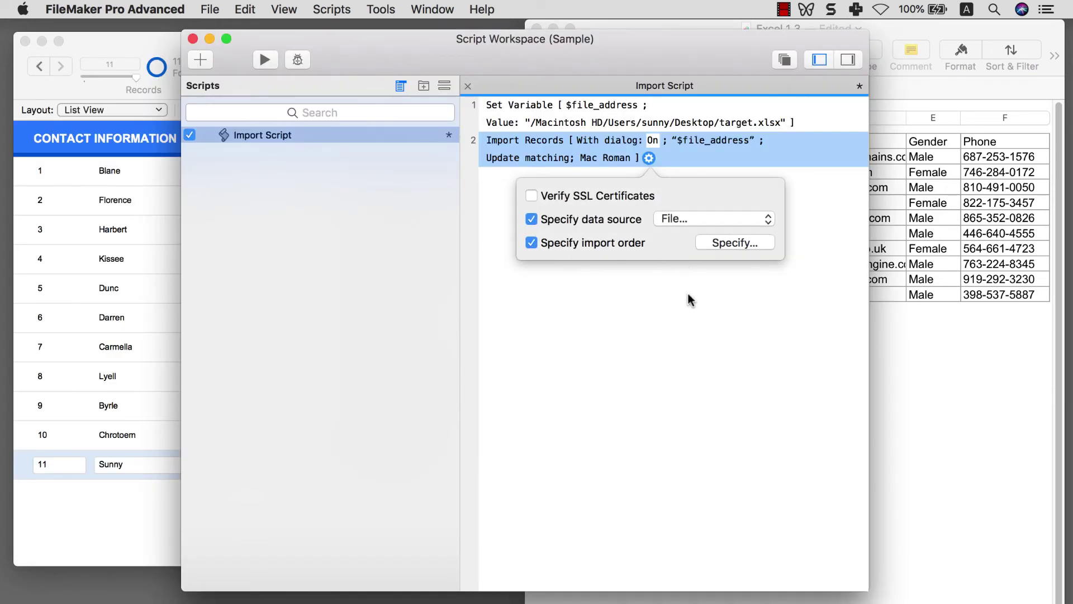
left_click(653, 140)
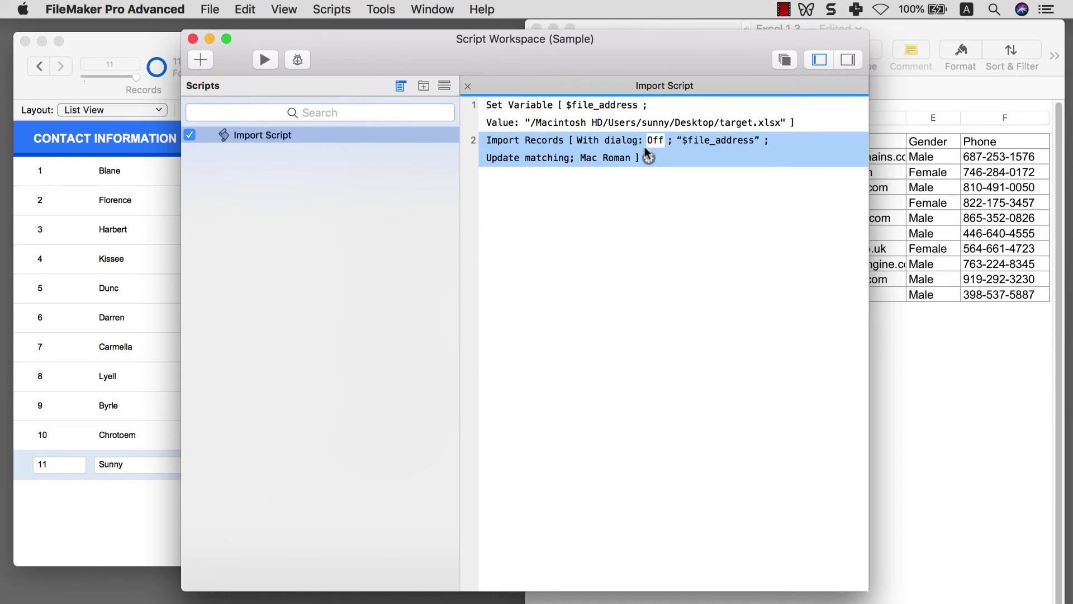
left_click(193, 39)
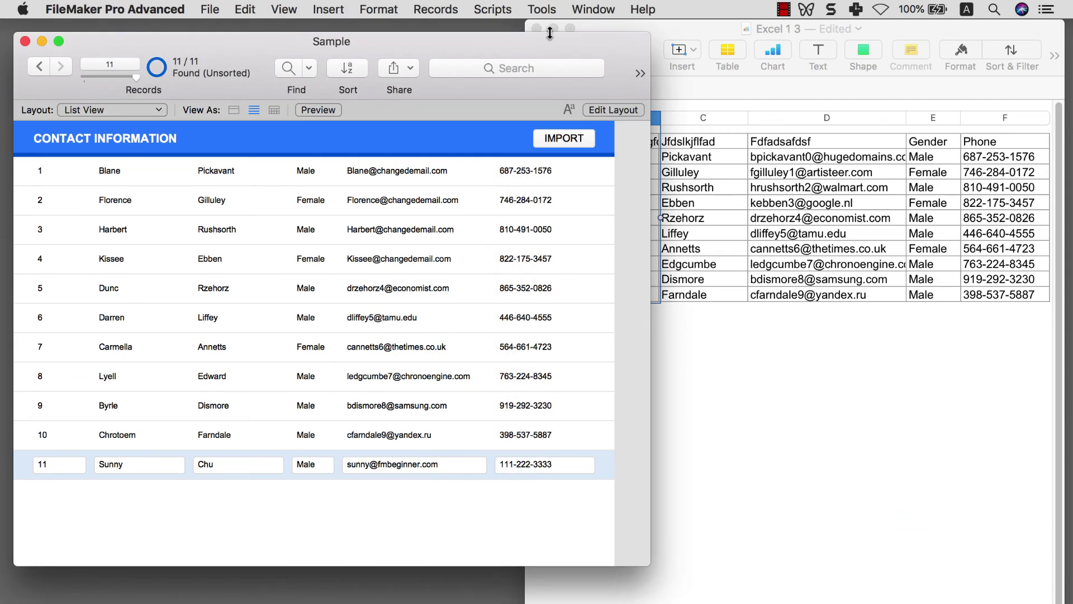
left_click(554, 27)
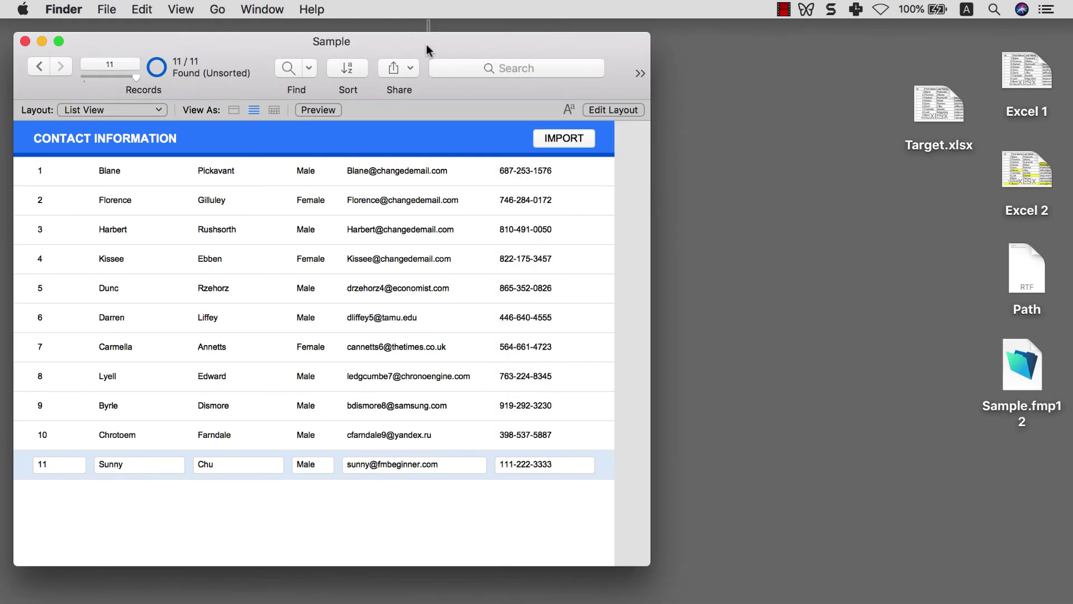
Delete all contact records in the found set and run IMPORT to load them from Target.xlsx.
left_click(436, 9)
left_click(460, 85)
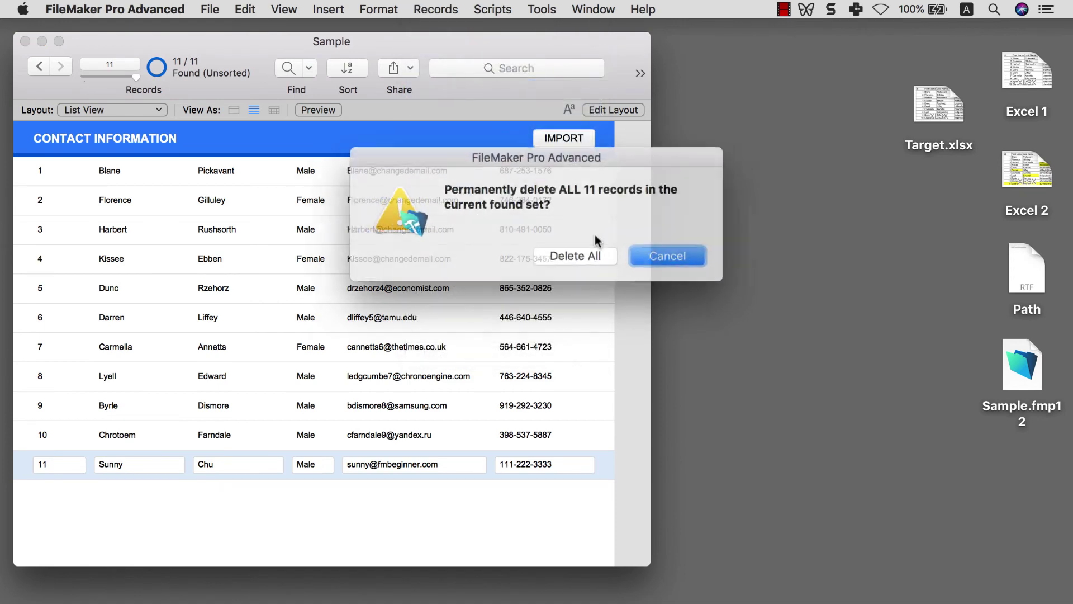
left_click(578, 259)
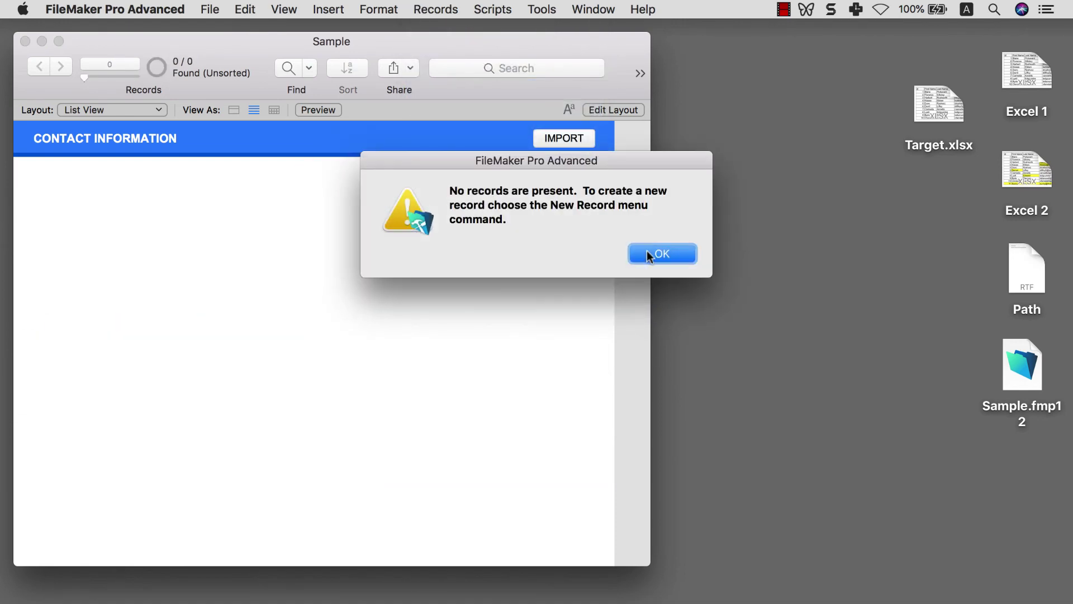
left_click(647, 253)
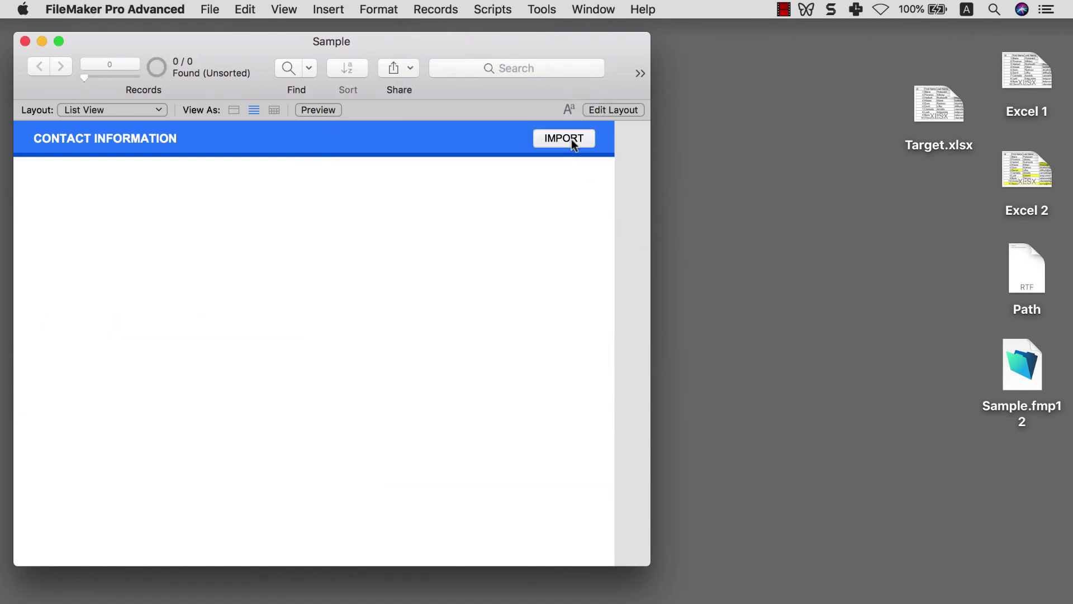
left_click(571, 139)
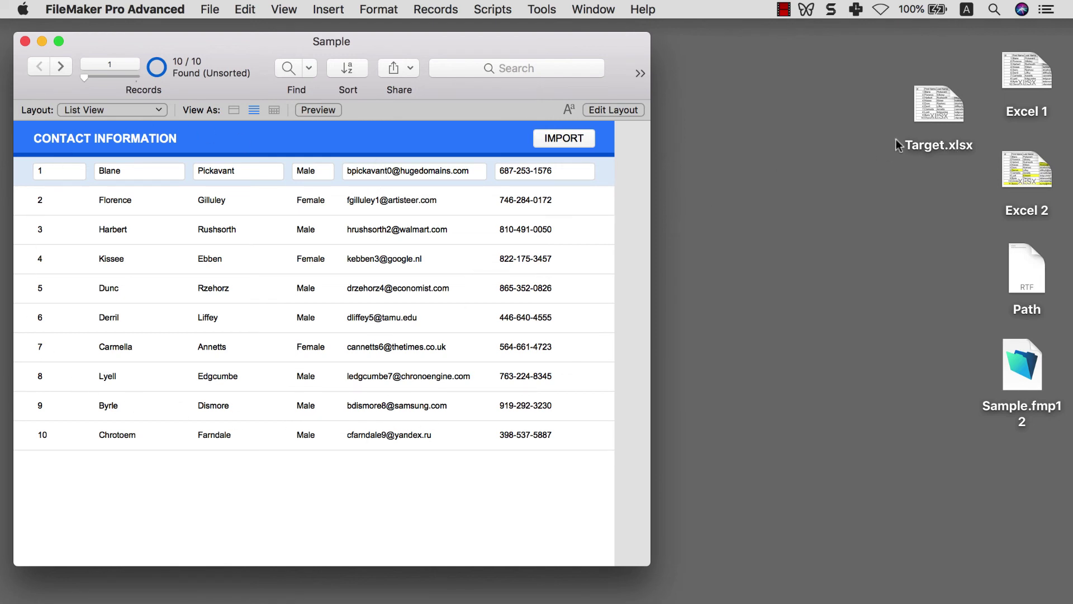
Move the Target.xlsx file on the desktop to the Trash.
left_click(932, 109)
right_click(930, 104)
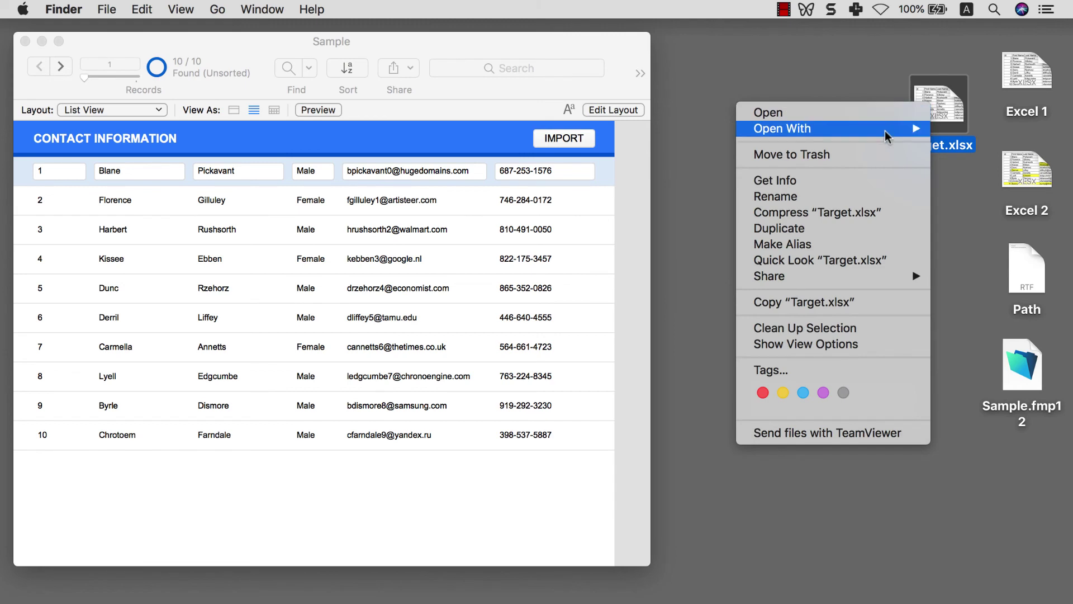
left_click(860, 153)
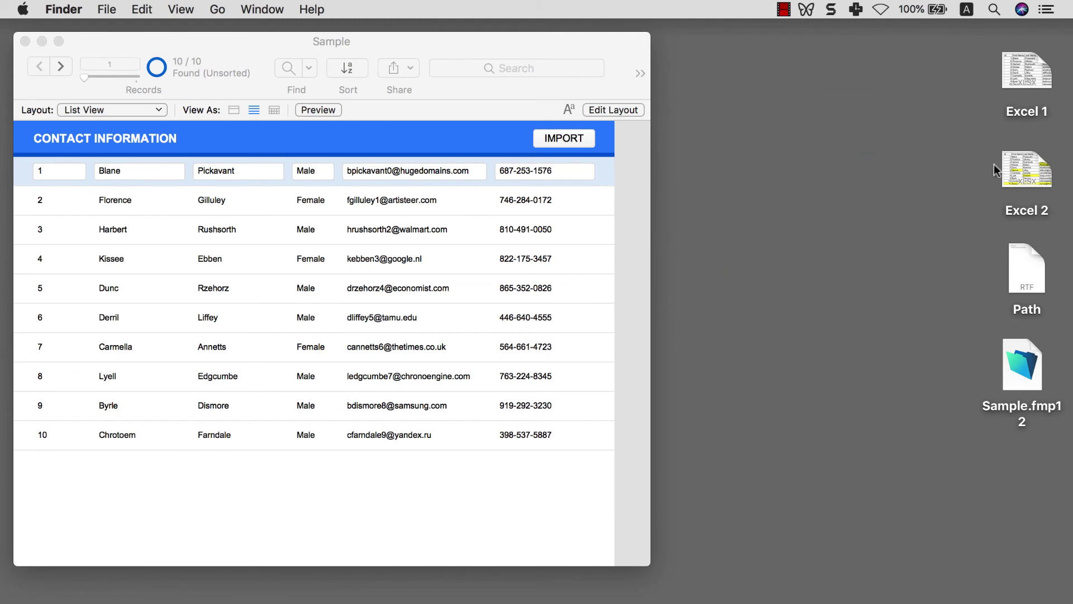
Make a copy of the Excel 2 file on the desktop and place it in the free area beside the FileMaker window.
left_click(1016, 174)
key("super+c")
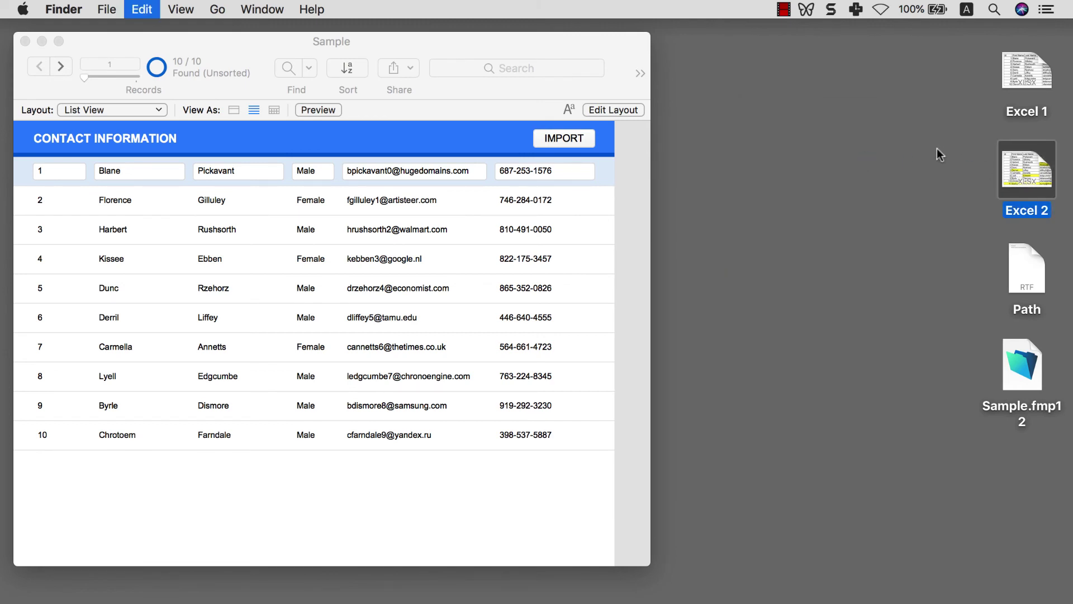
key("super+v")
left_click(1016, 558)
left_click_drag(1018, 561, 830, 103)
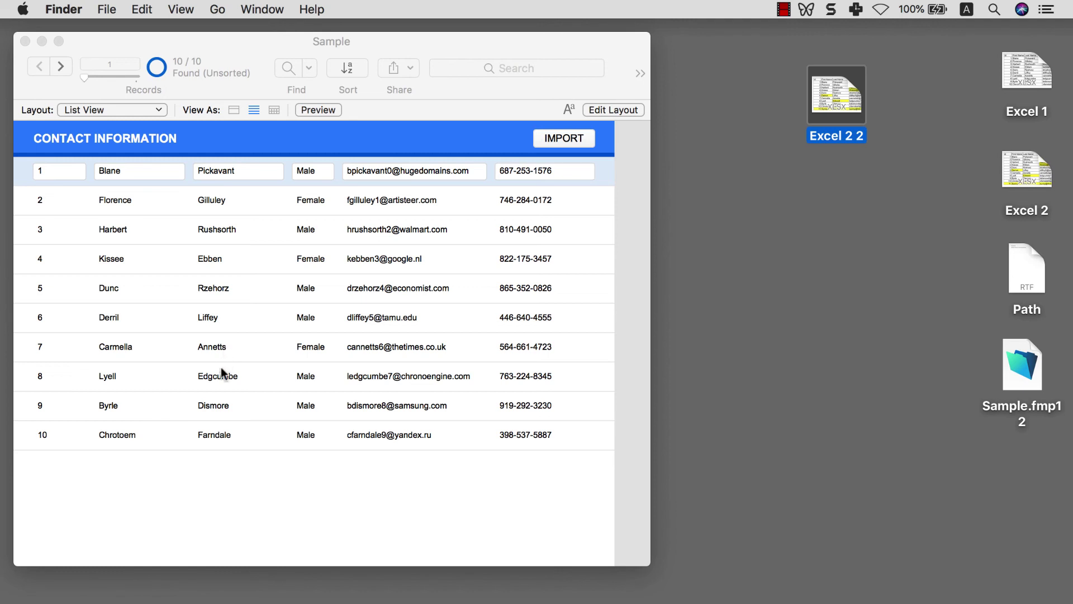
Check the contents of the Excel 2 copy in Numbers, close it, and rename the file as Target.xlsx.
double_click(835, 137)
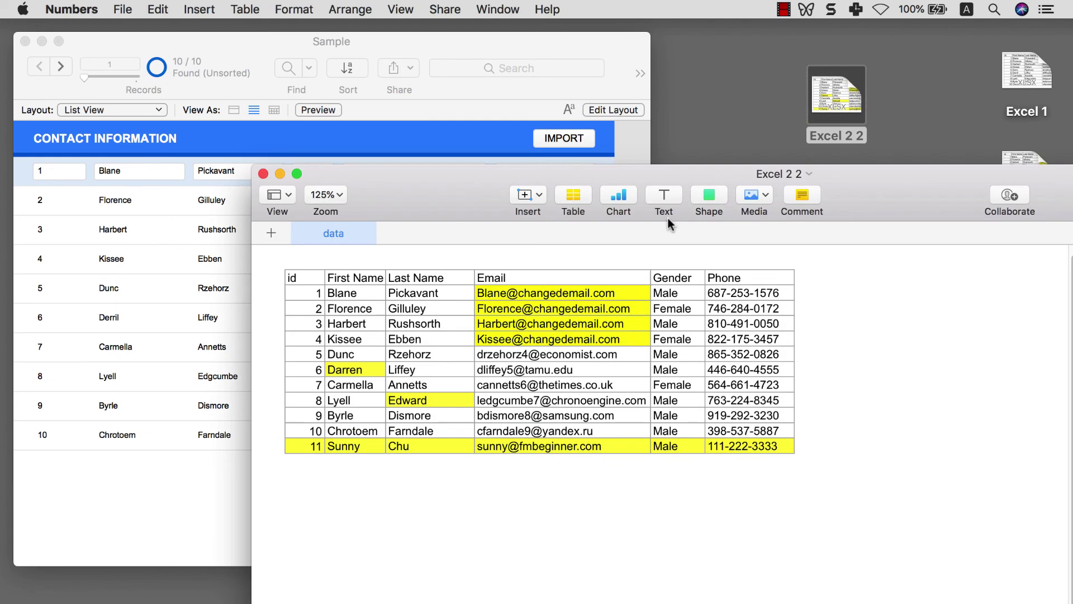
left_click(262, 174)
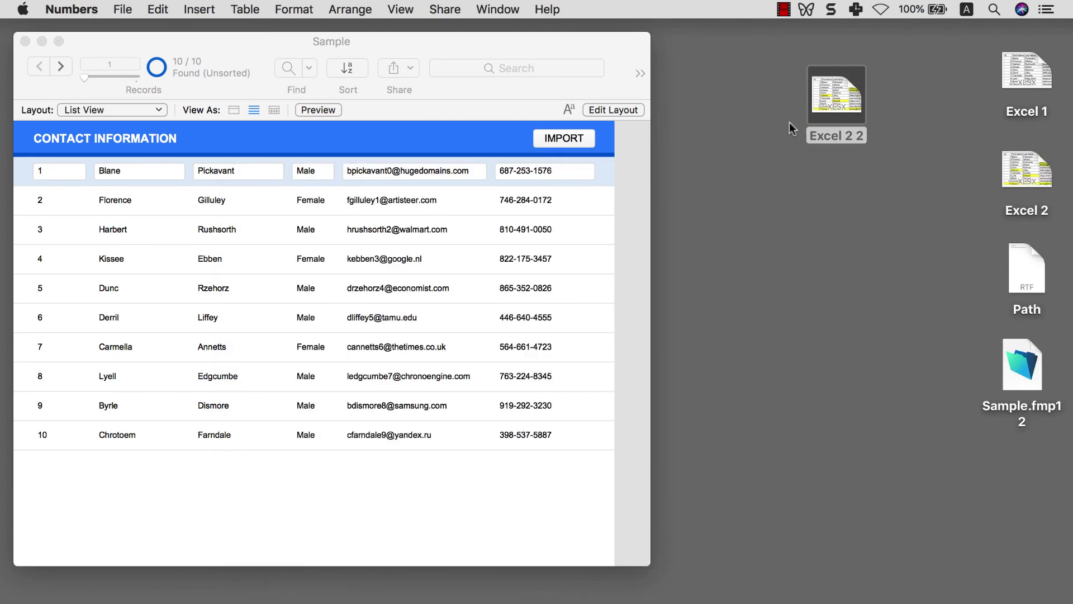
left_click(811, 134)
key("Return")
type("T")
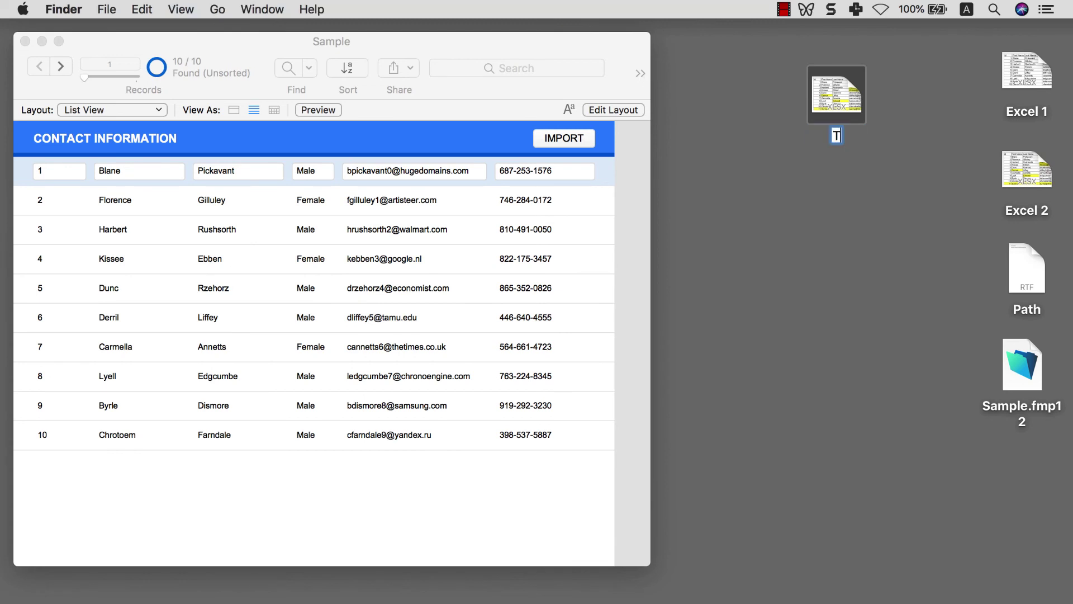
type("arget.xlsx")
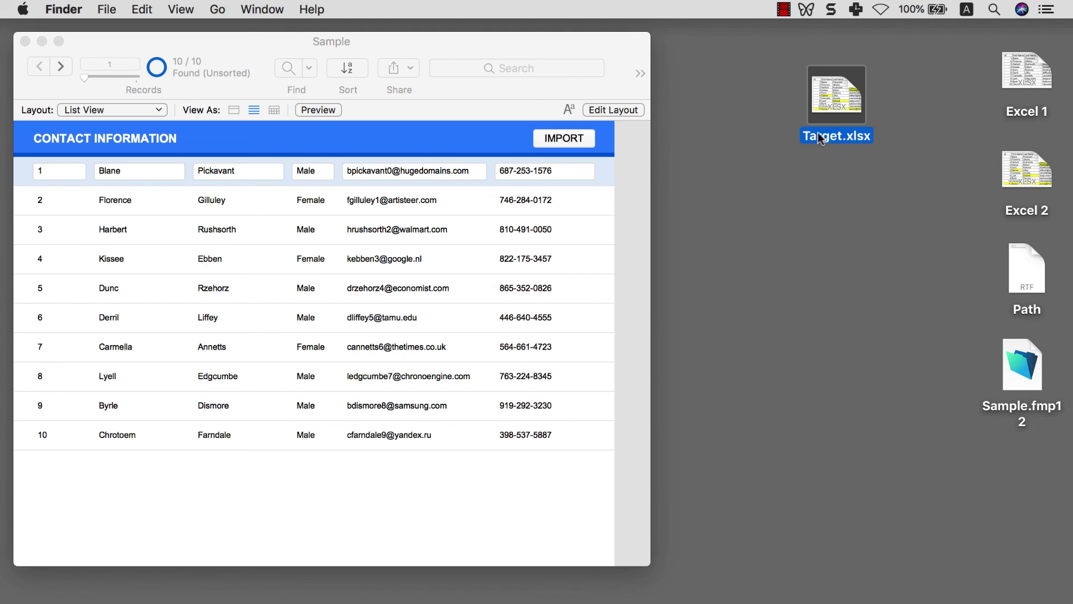
Return to the FileMaker contact list and run IMPORT to update the records from the new Target.xlsx.
left_click(823, 154)
left_click(836, 137)
left_click(630, 191)
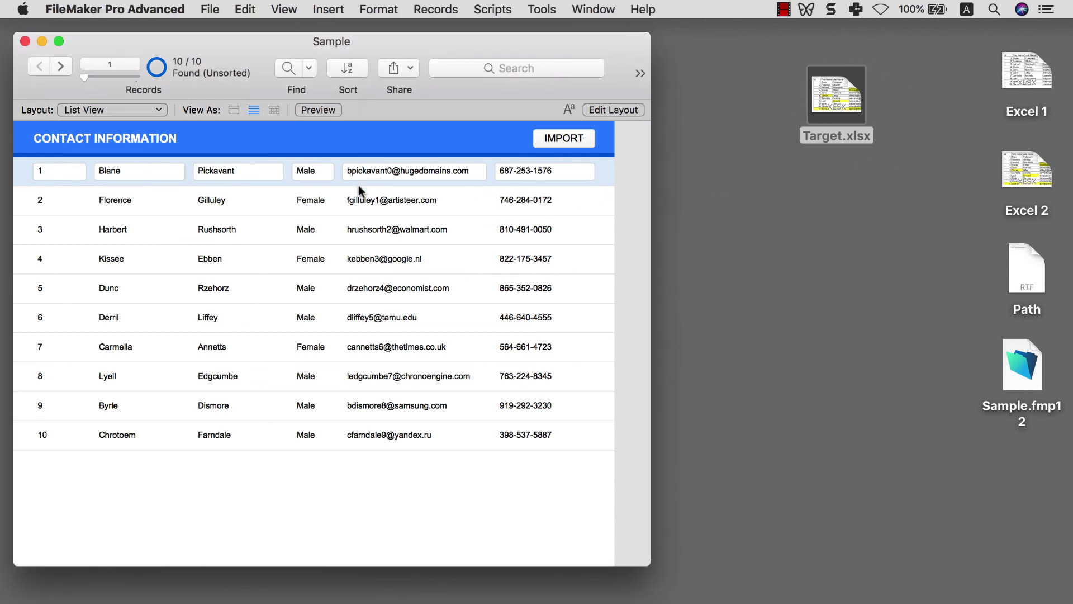
left_click(572, 138)
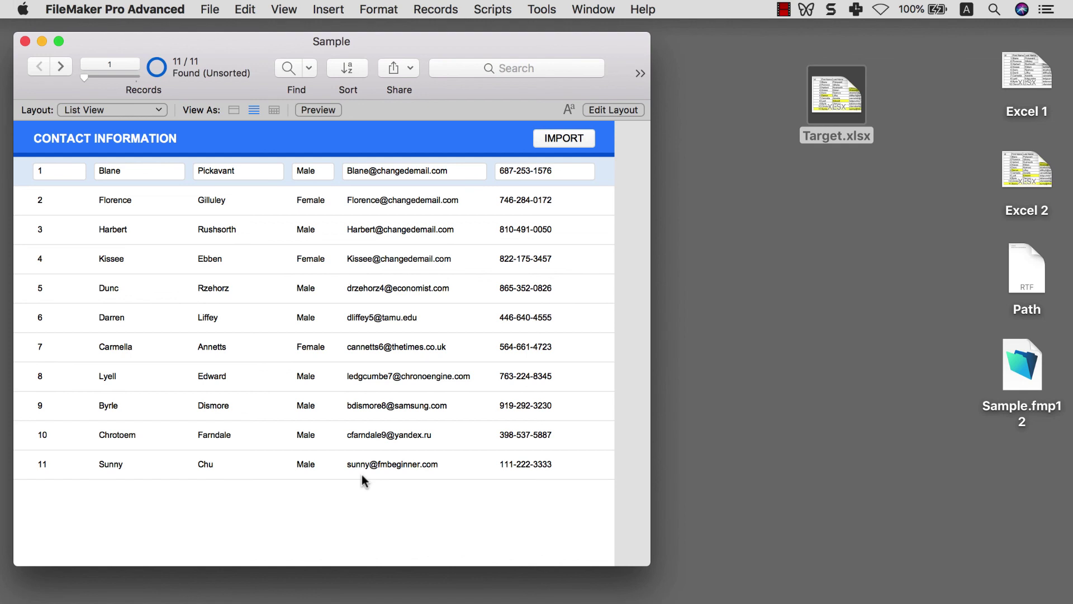
Reopen Import Script in the Script Workspace and add a Show Custom Dialog step after Import Records.
left_click(492, 9)
left_click(493, 24)
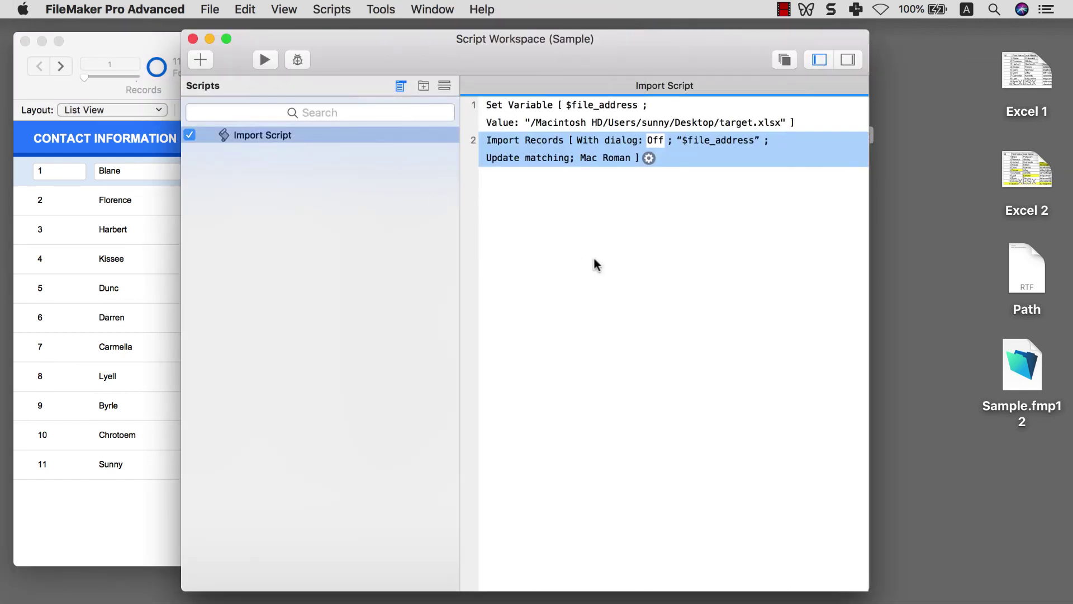
left_click(595, 262)
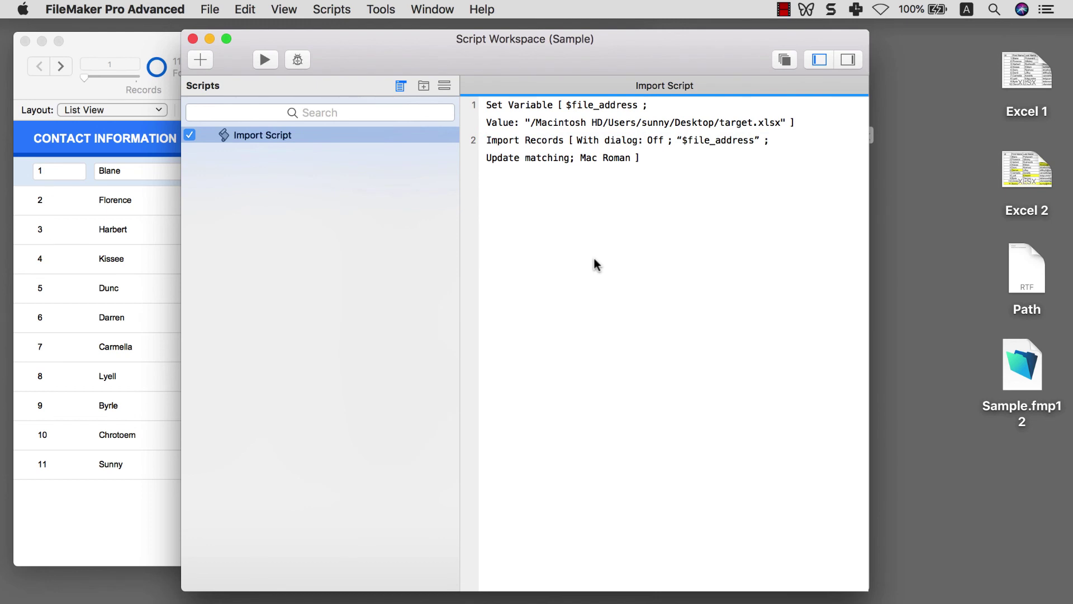
type("show")
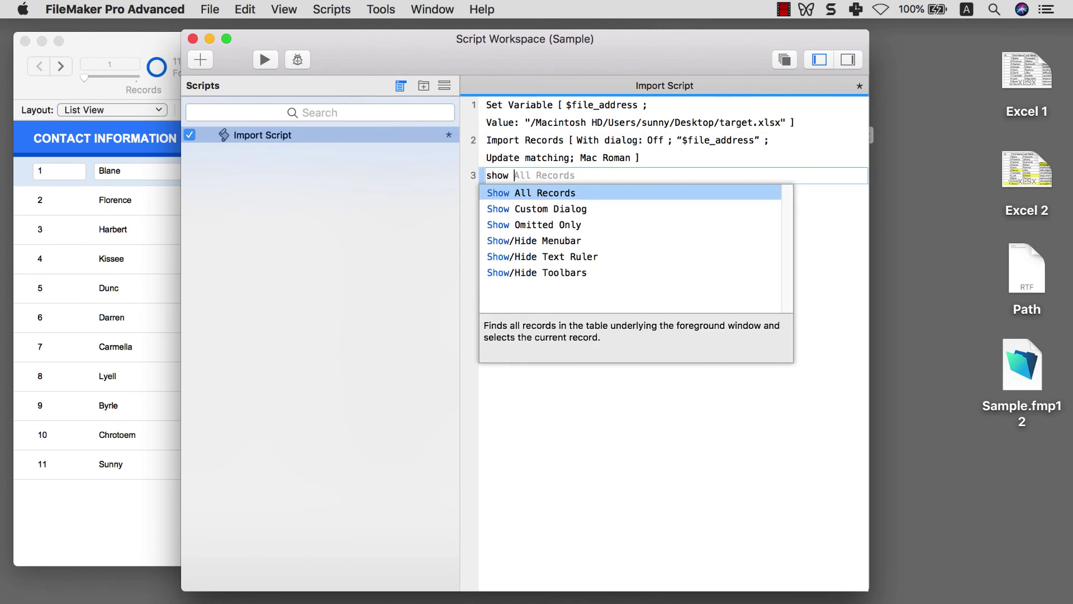
key("Down")
key("Return")
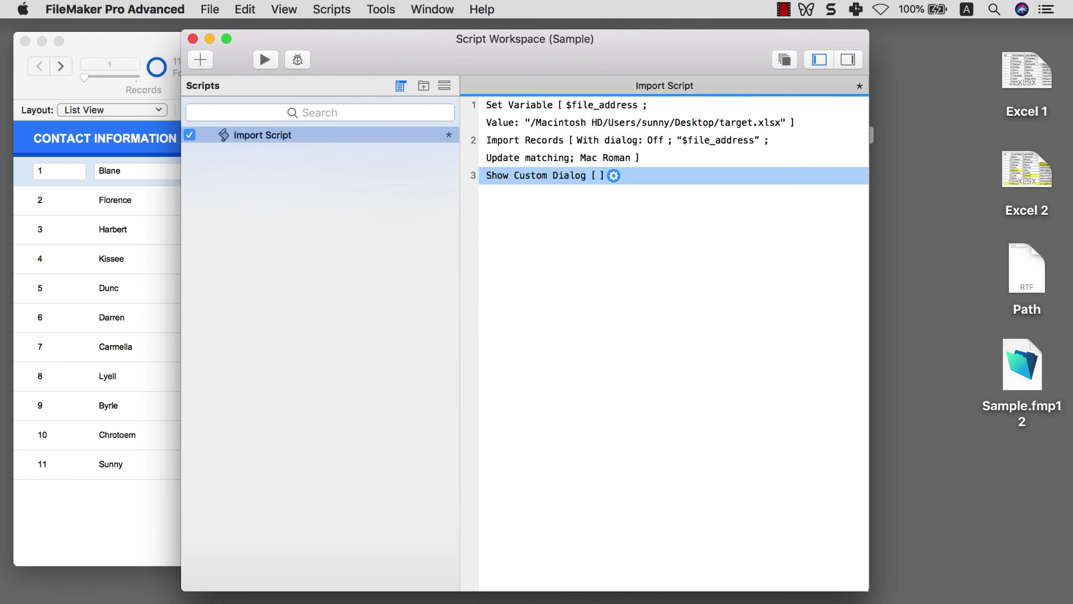
Set the custom dialog's message to "Import completed" and close the Script Workspace.
left_click(614, 175)
type("Import comle")
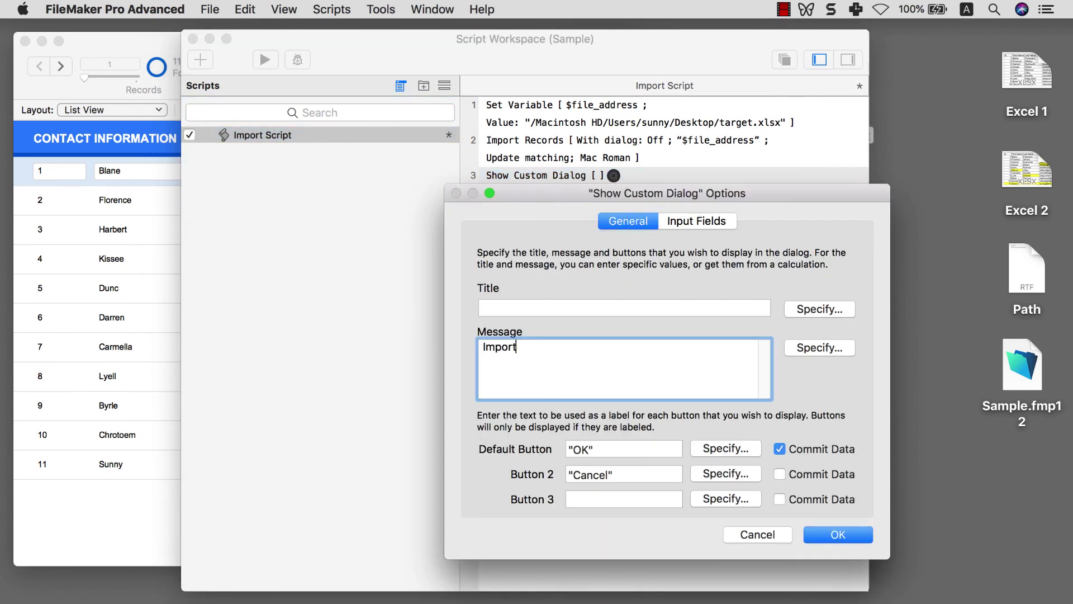
key("BackSpace")
key("BackSpace")
type("pleted")
key("Return")
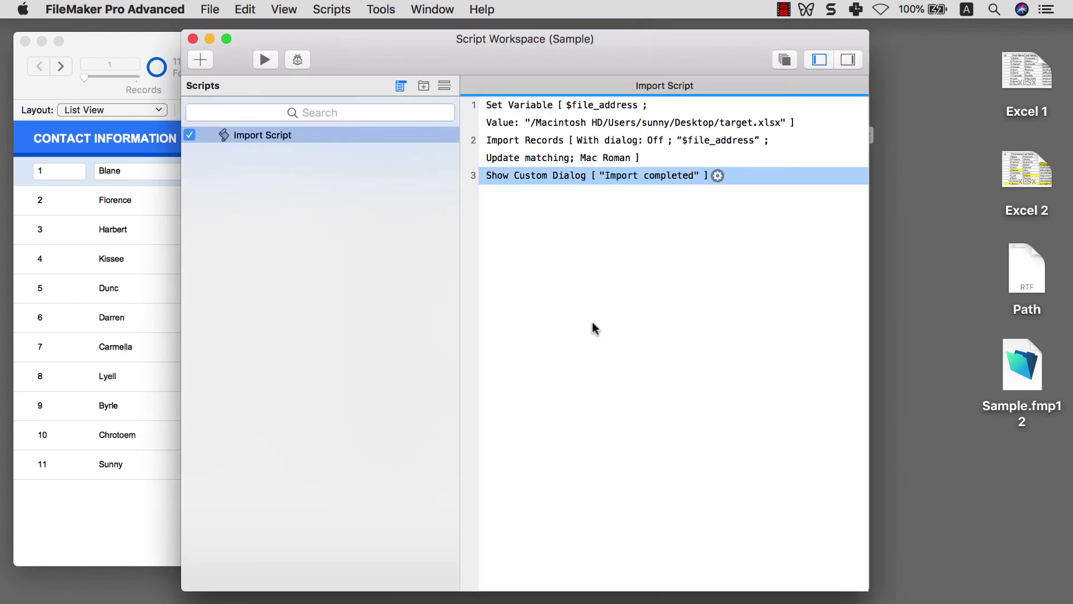
left_click(192, 38)
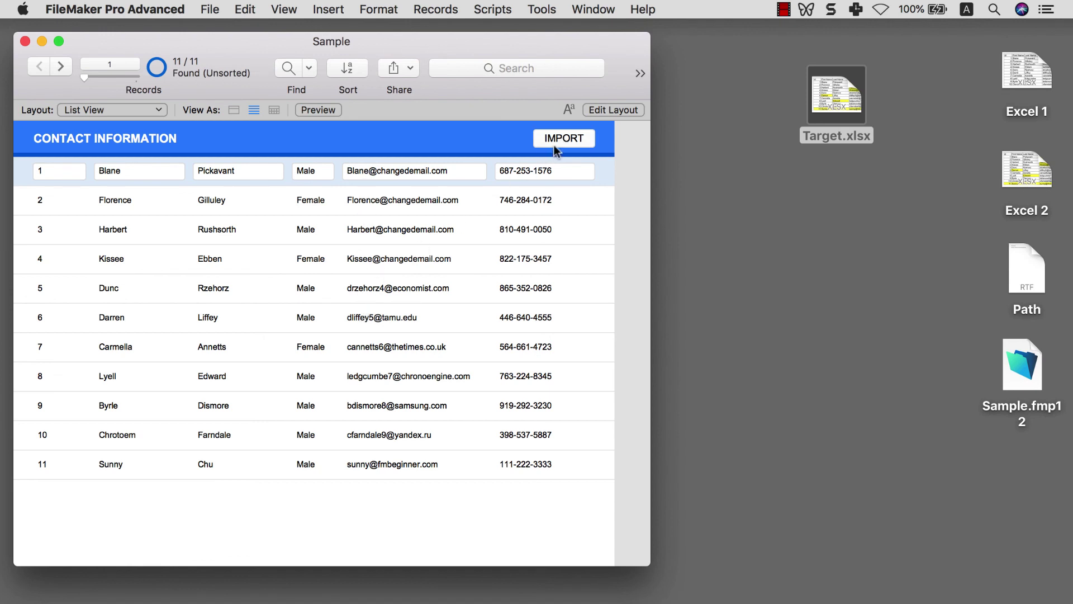
Delete all found contact records, then run IMPORT to reload them from Target.xlsx and accept the completion message.
left_click(436, 9)
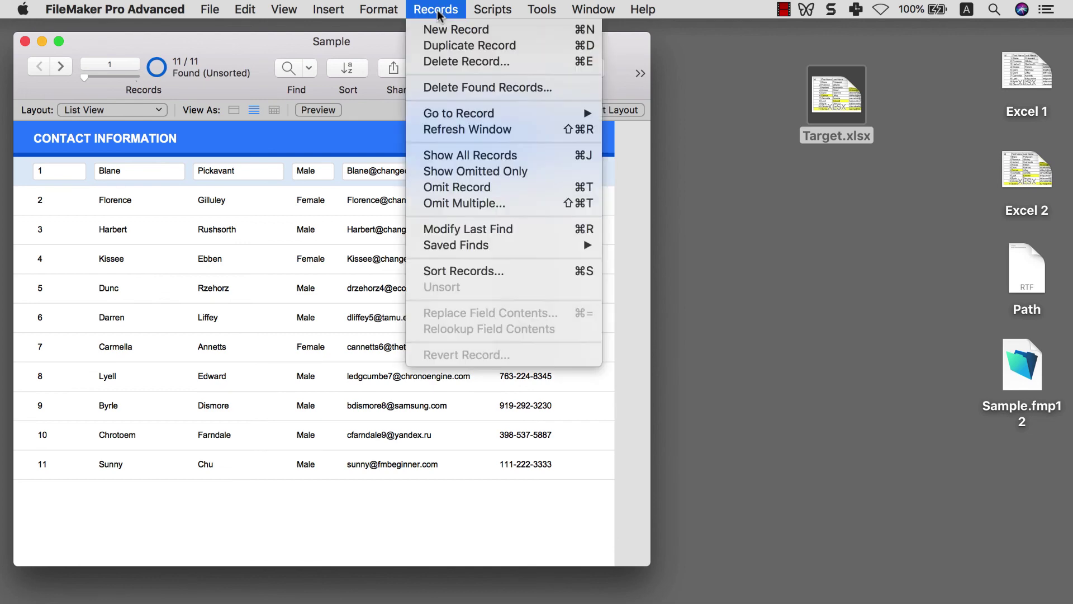
left_click(451, 88)
left_click(573, 253)
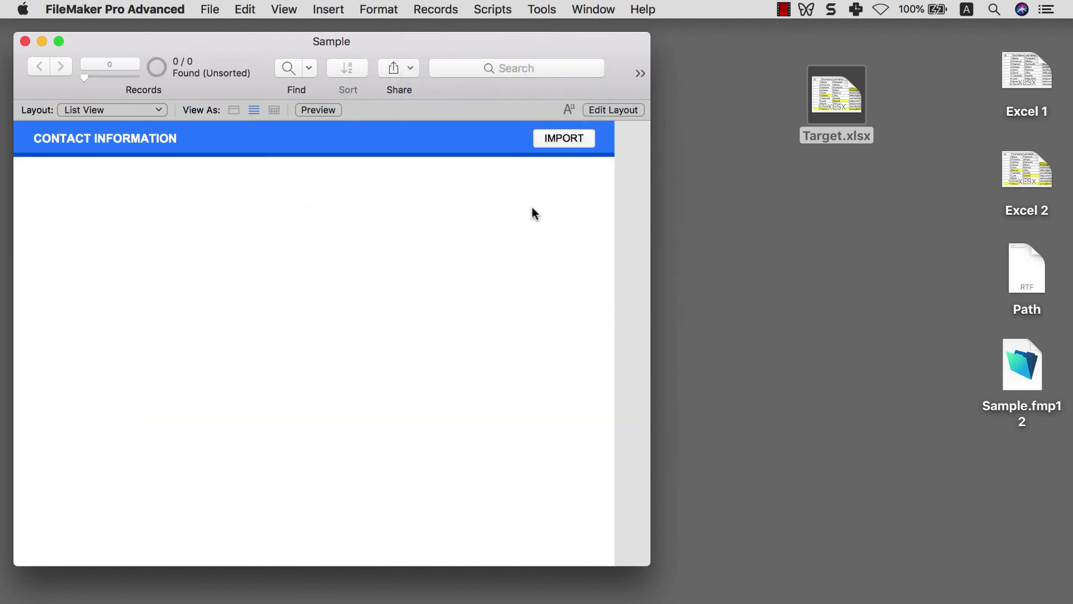
left_click(570, 141)
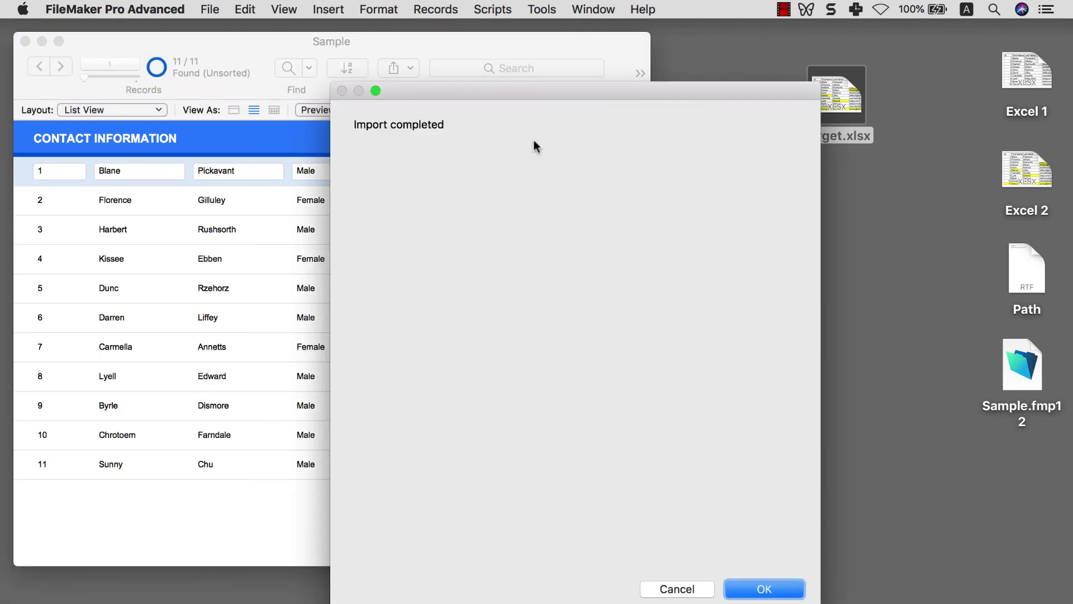
left_click(764, 589)
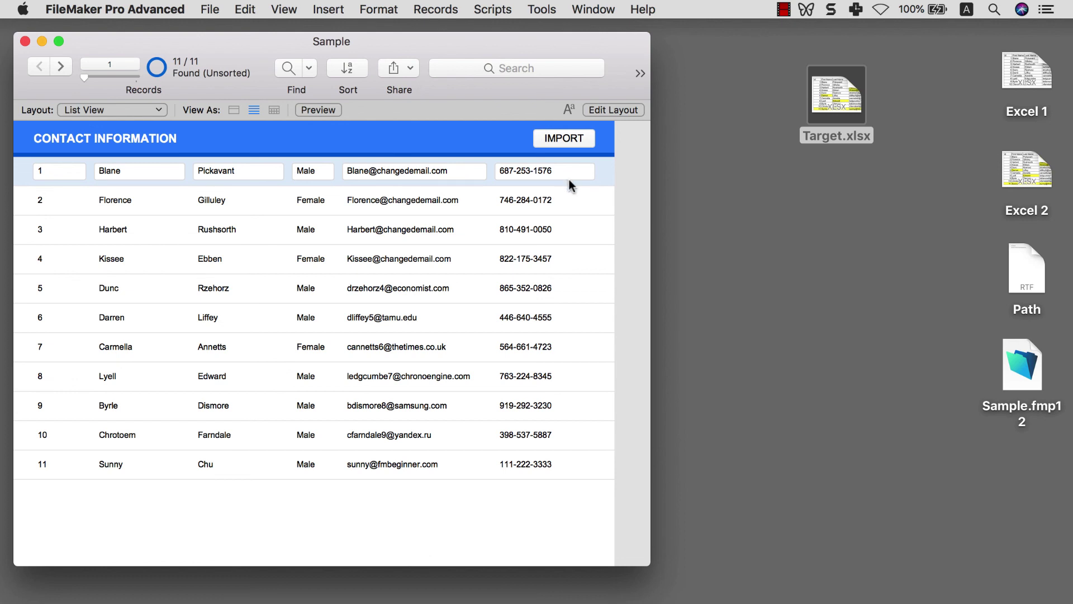
Reopen the Script Workspace to review the file path variable in Import Script, and close it again.
left_click(489, 11)
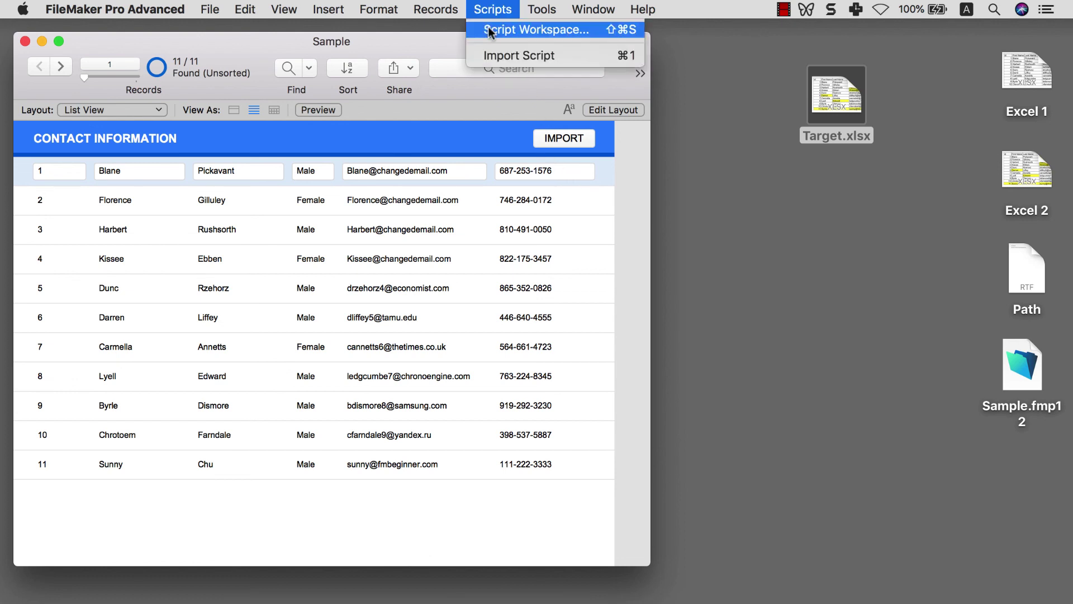
left_click(488, 28)
left_click(513, 114)
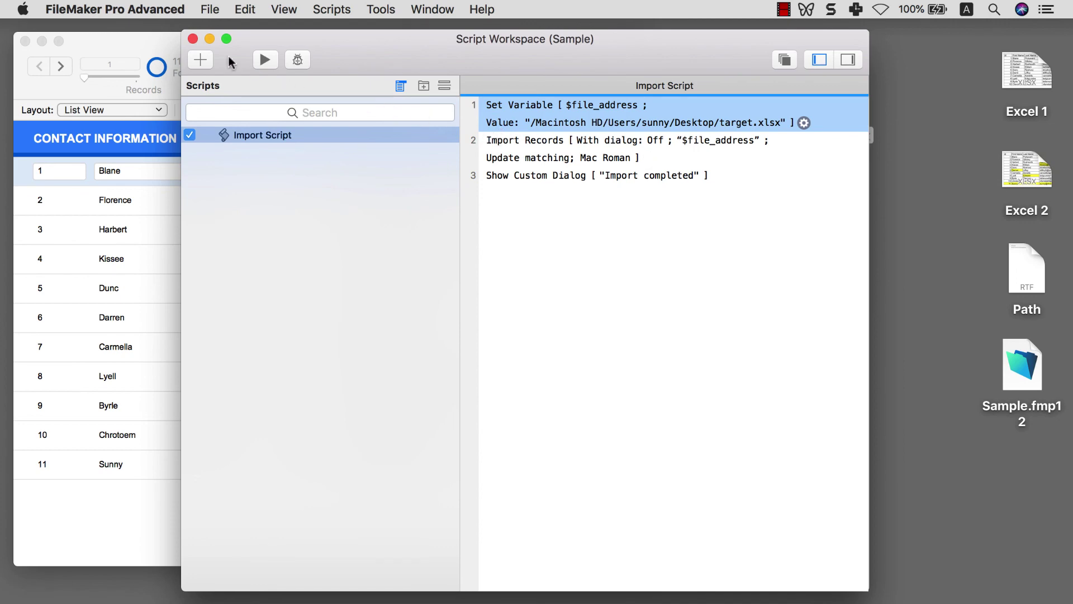
left_click(193, 39)
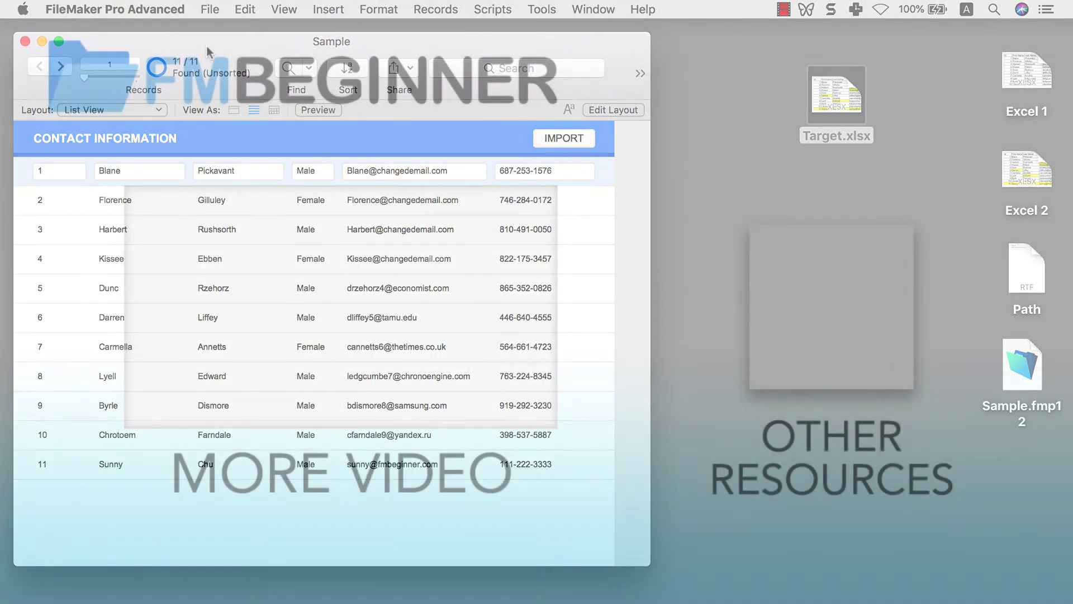